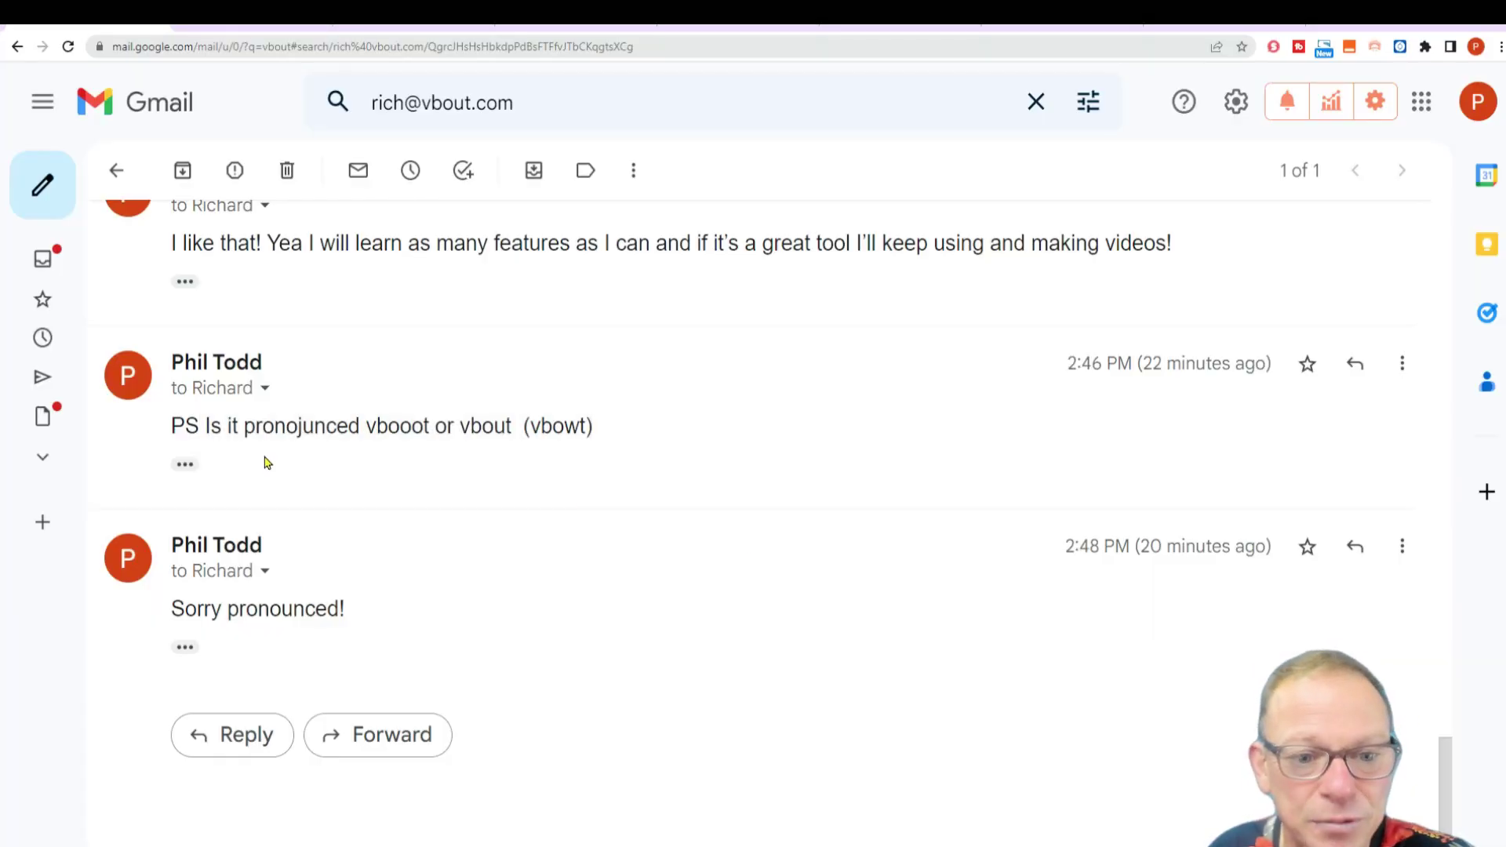
Step: In the untitled Google Doc, highlight each sentence of the full-platform review note
drag(361, 427, 652, 440)
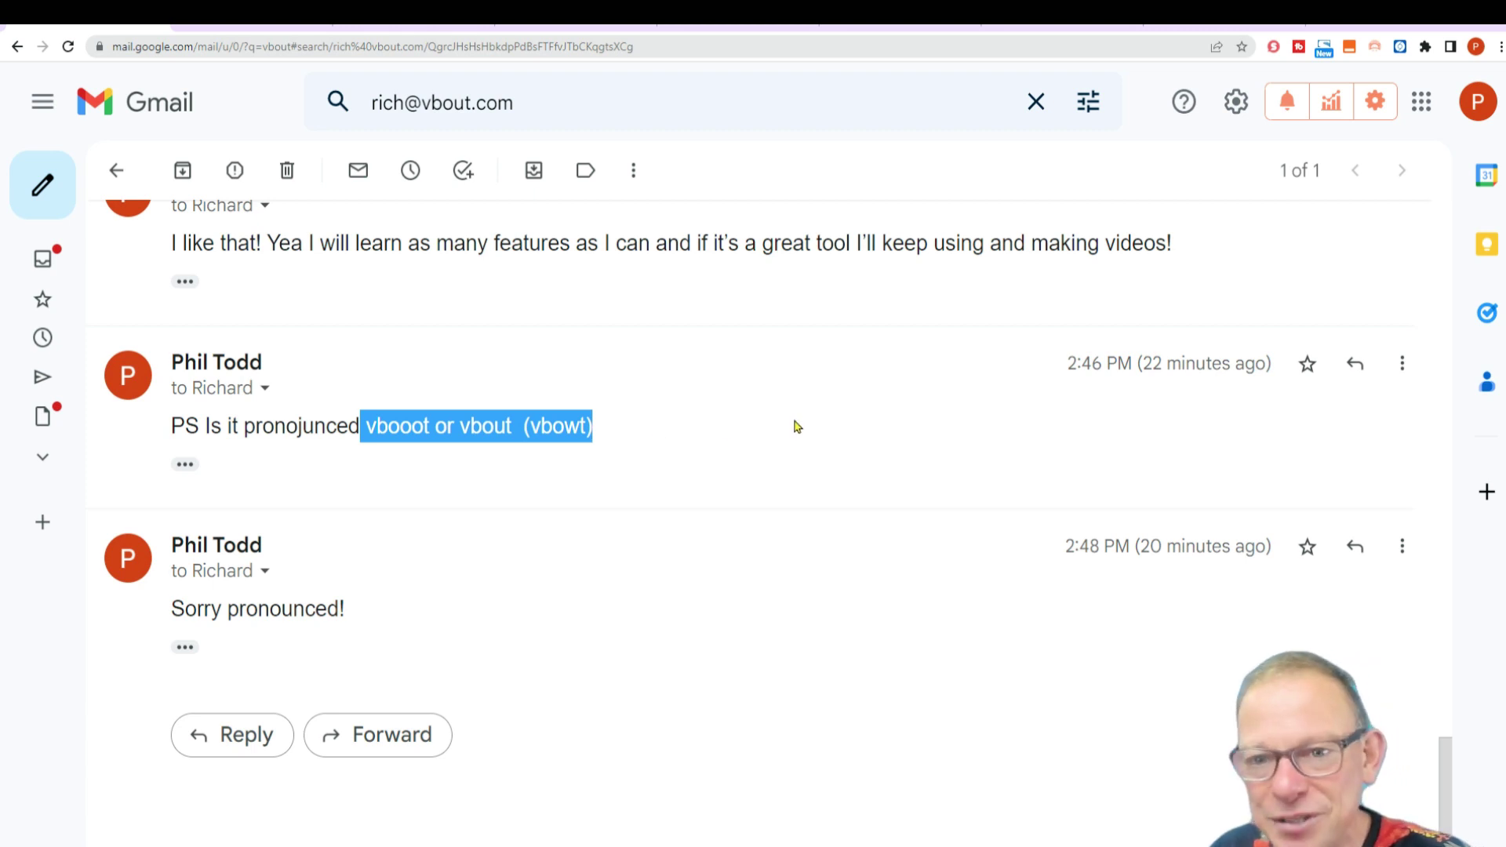
click(778, 468)
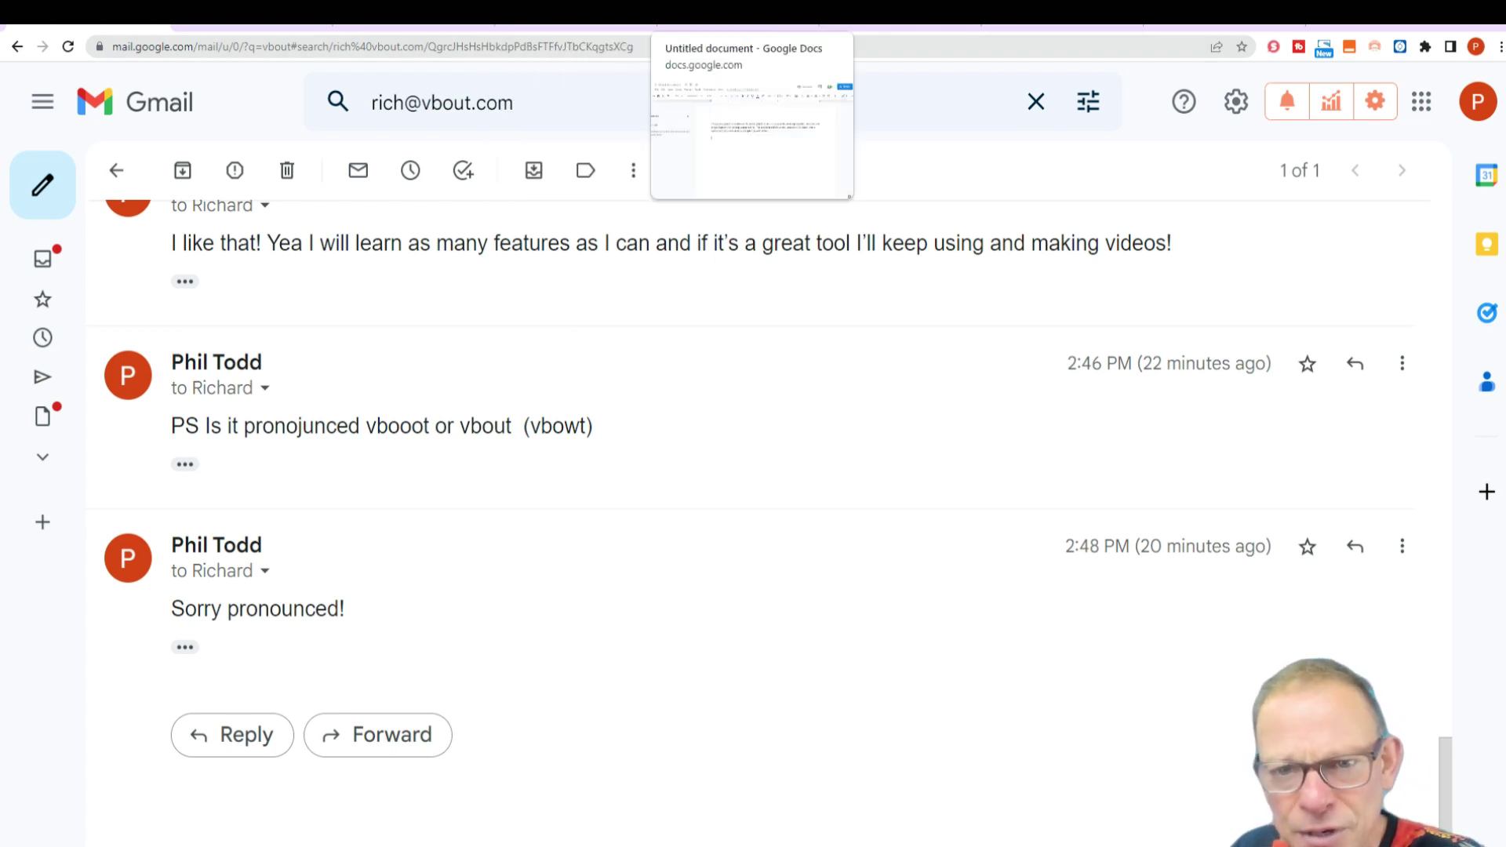
click(738, 13)
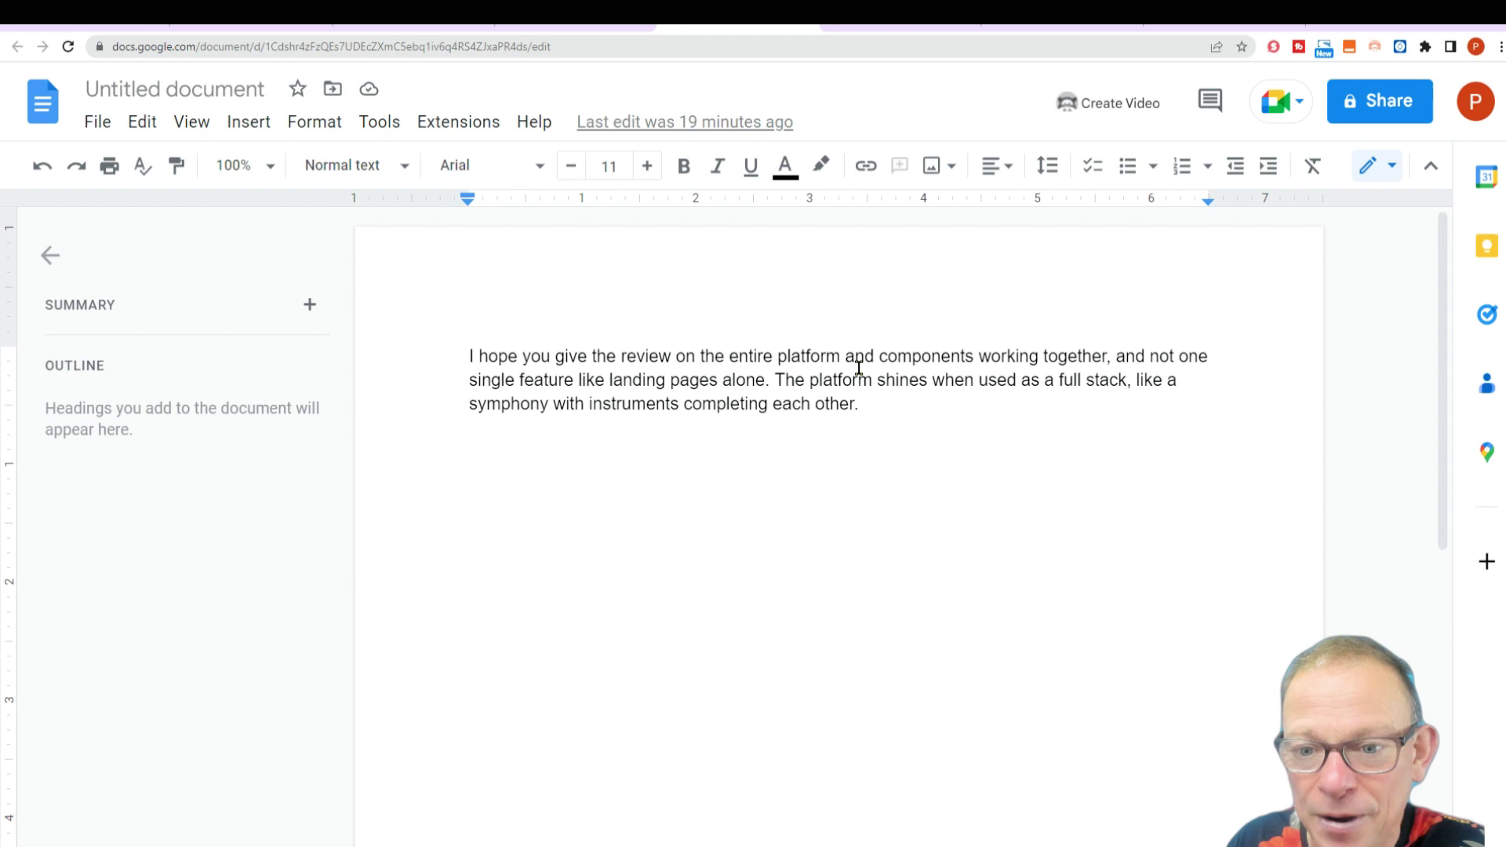
drag(437, 360, 767, 384)
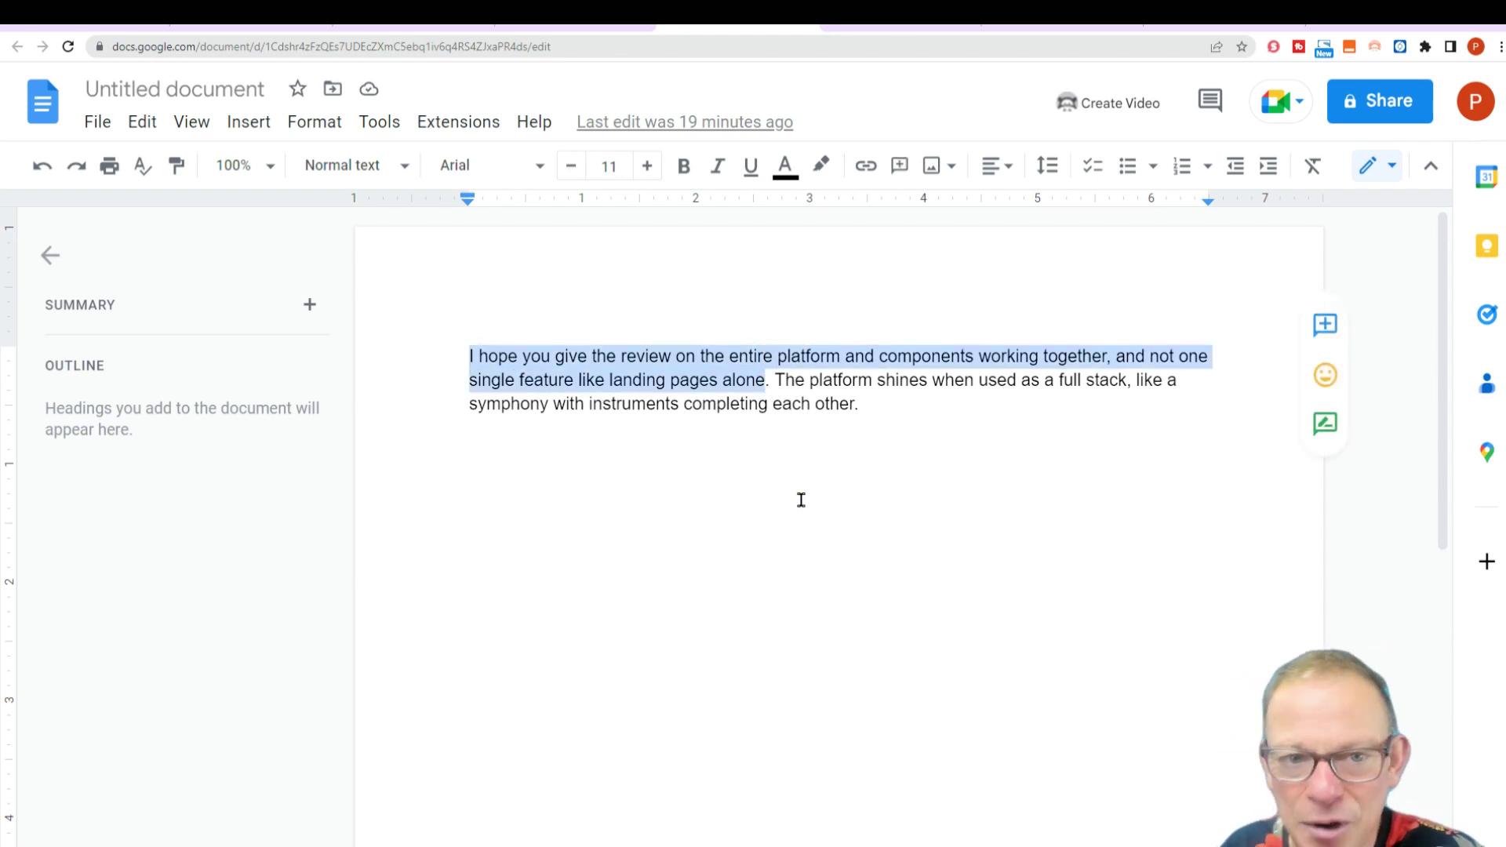
click(850, 497)
drag(776, 379, 970, 508)
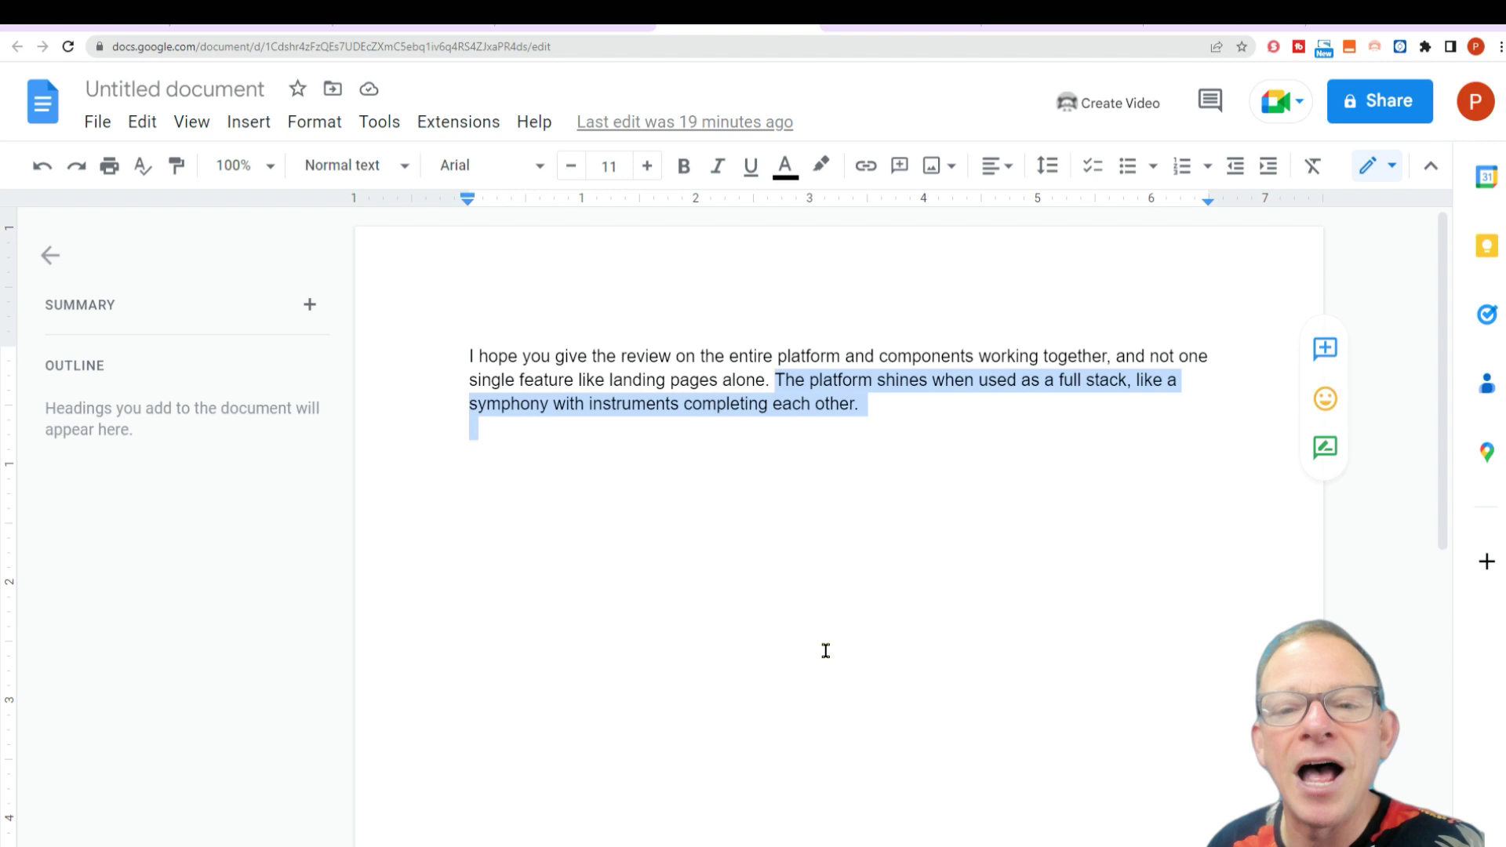
click(892, 584)
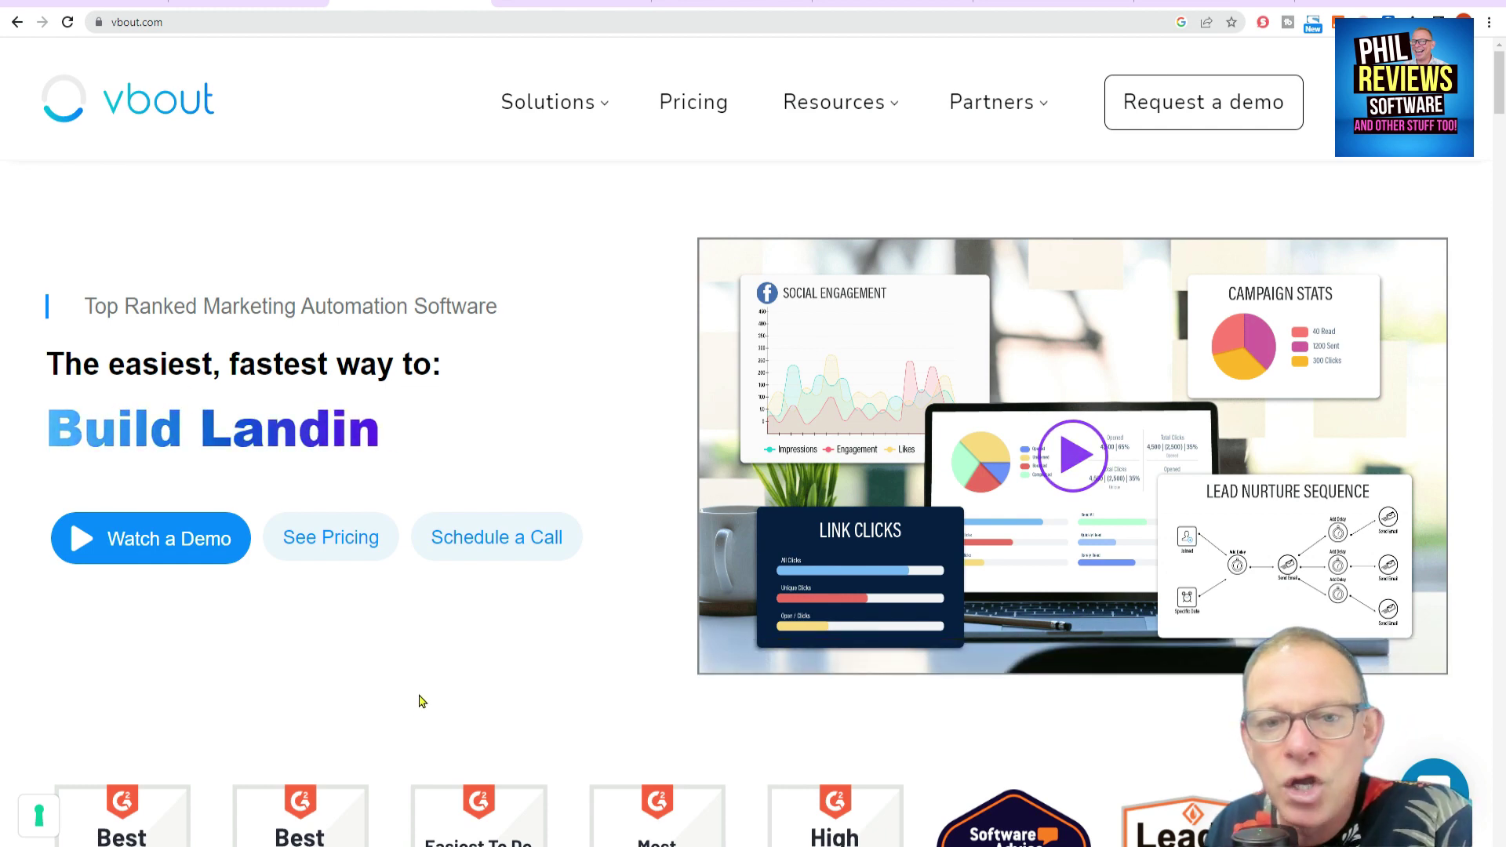
Step: Scroll down the vbout.com homepage to look over its features
scroll(436, 674, down, 6)
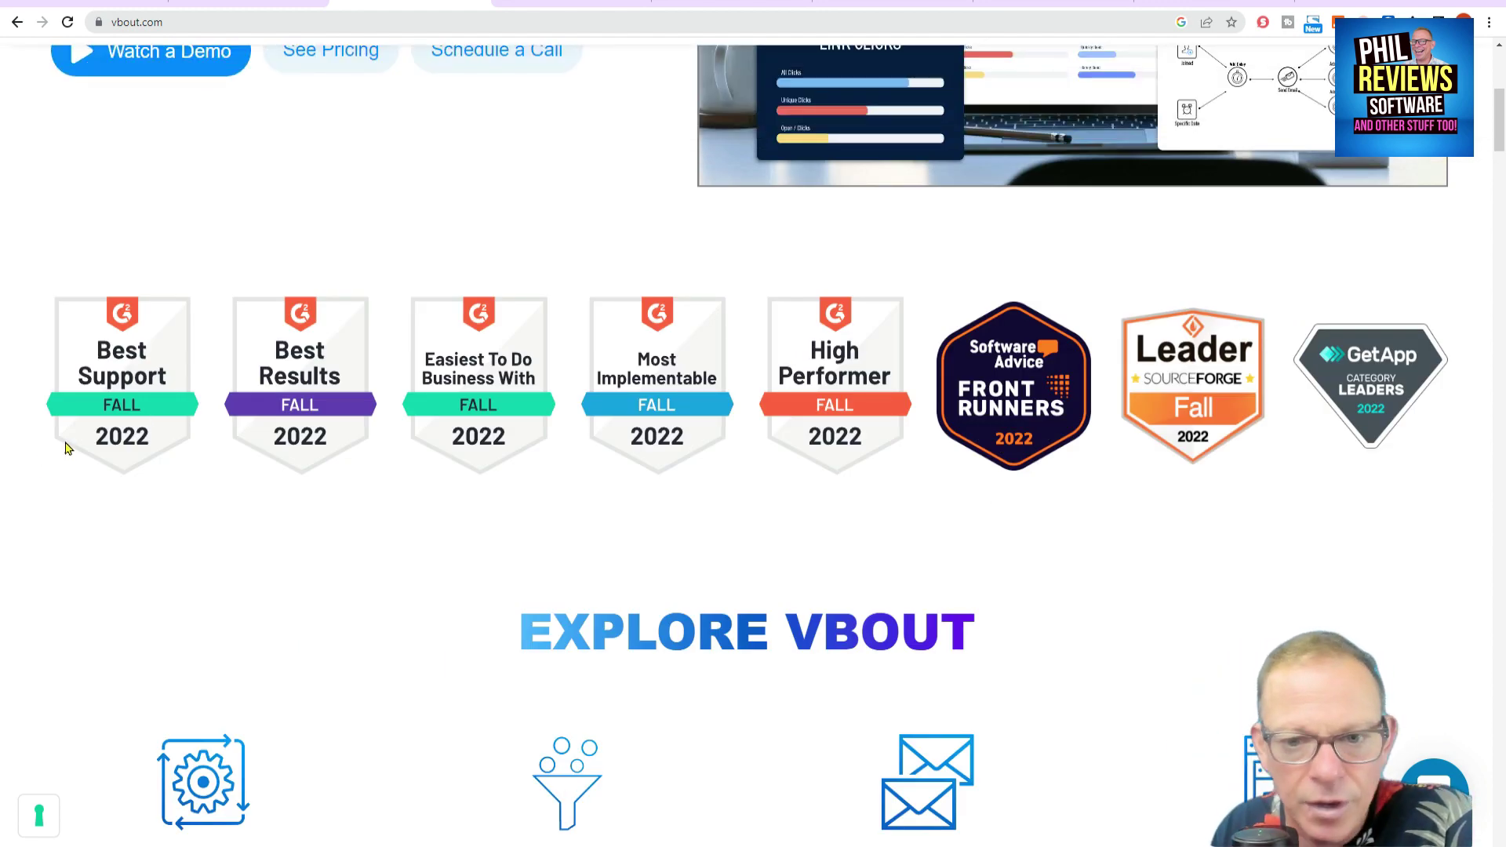
scroll(153, 506, down, 7)
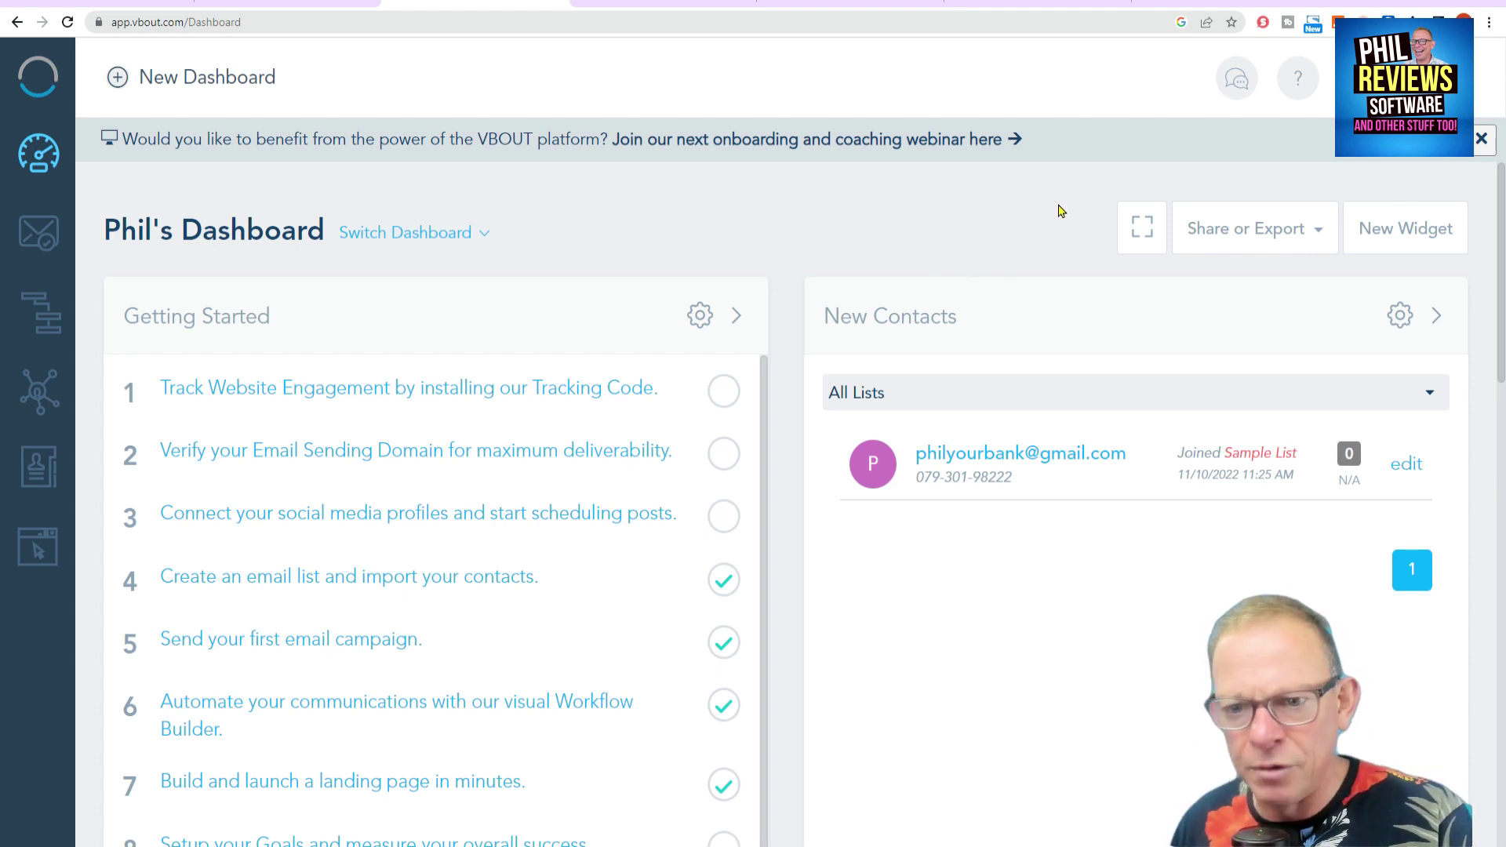
Step: Browse the New Widget strip and cancel adding a Browser Push widget
click(1415, 229)
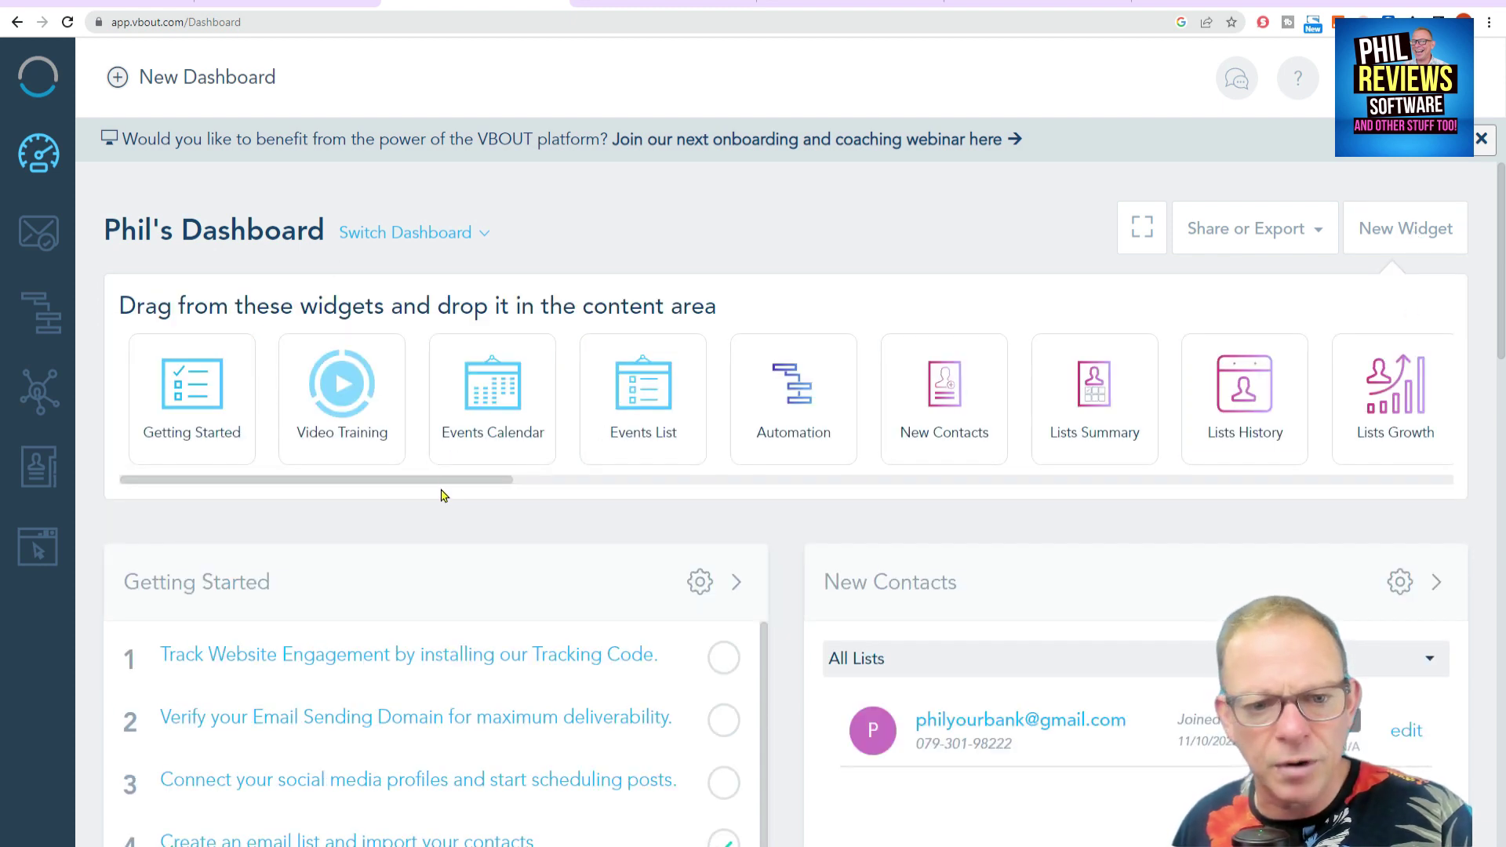
drag(459, 481, 1372, 484)
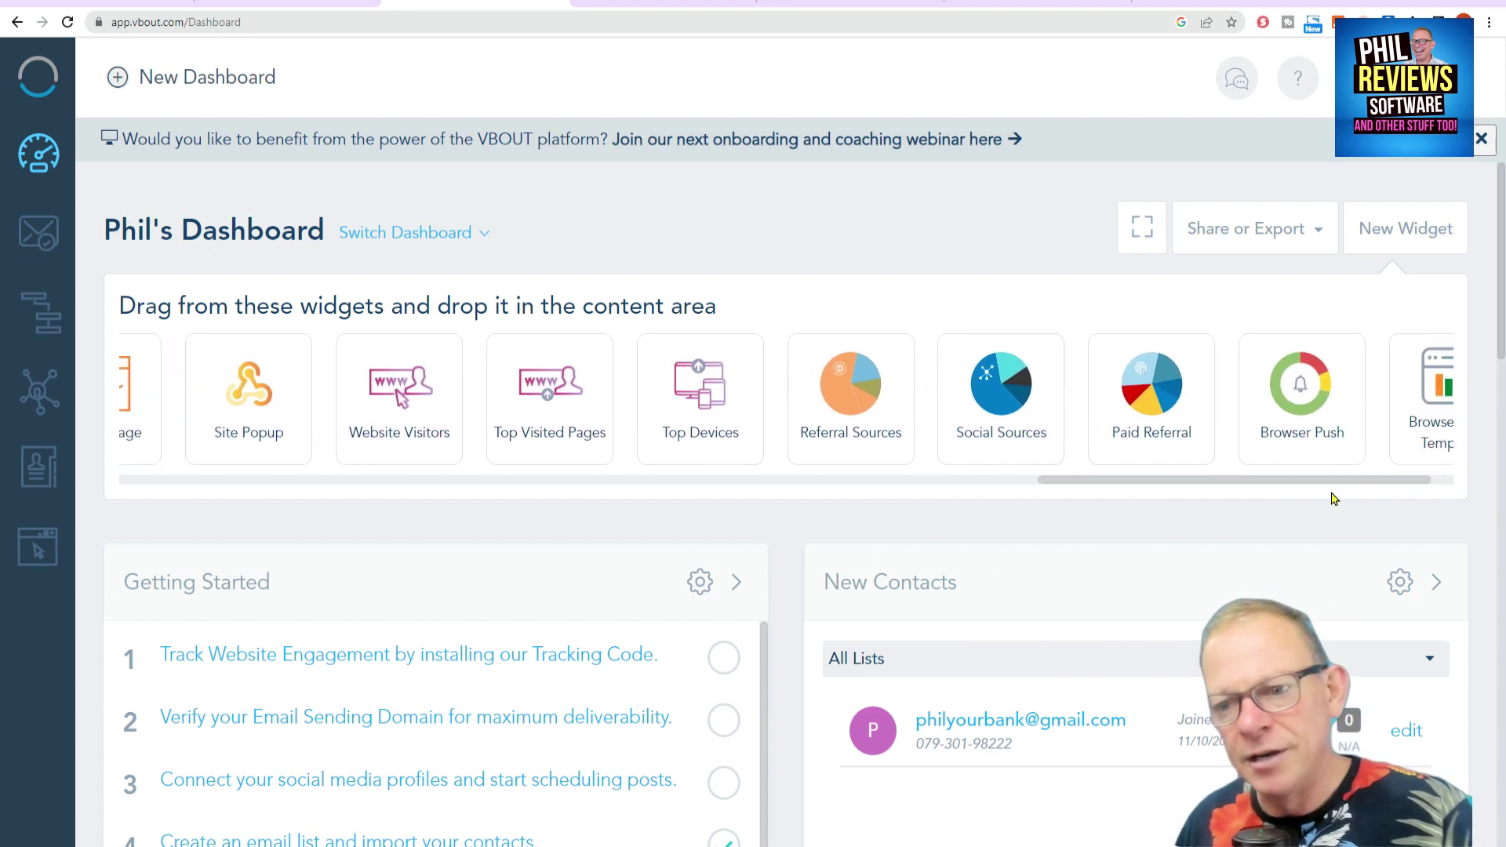
click(1344, 477)
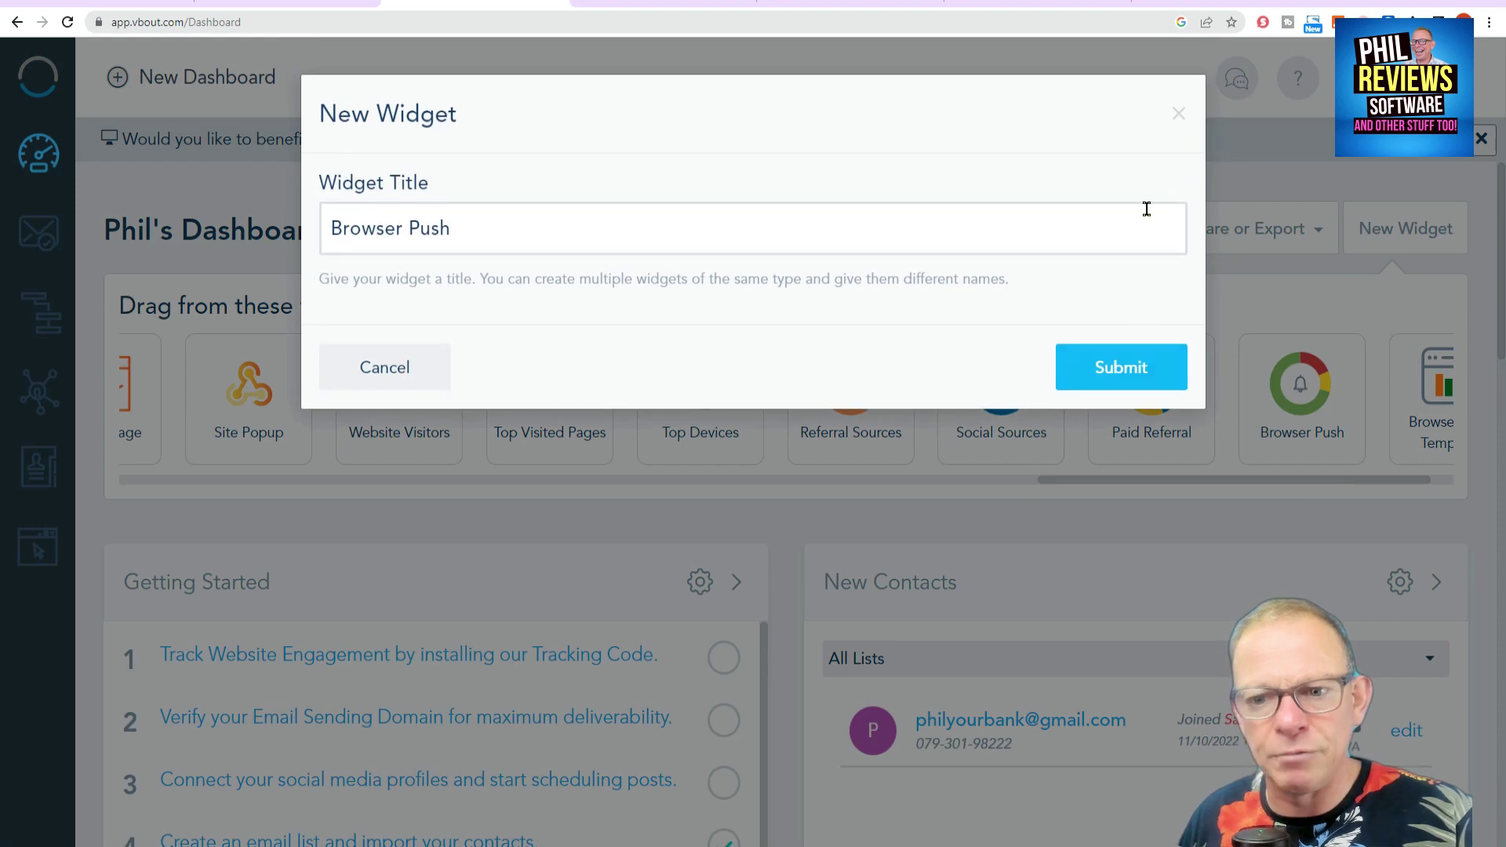
click(1177, 115)
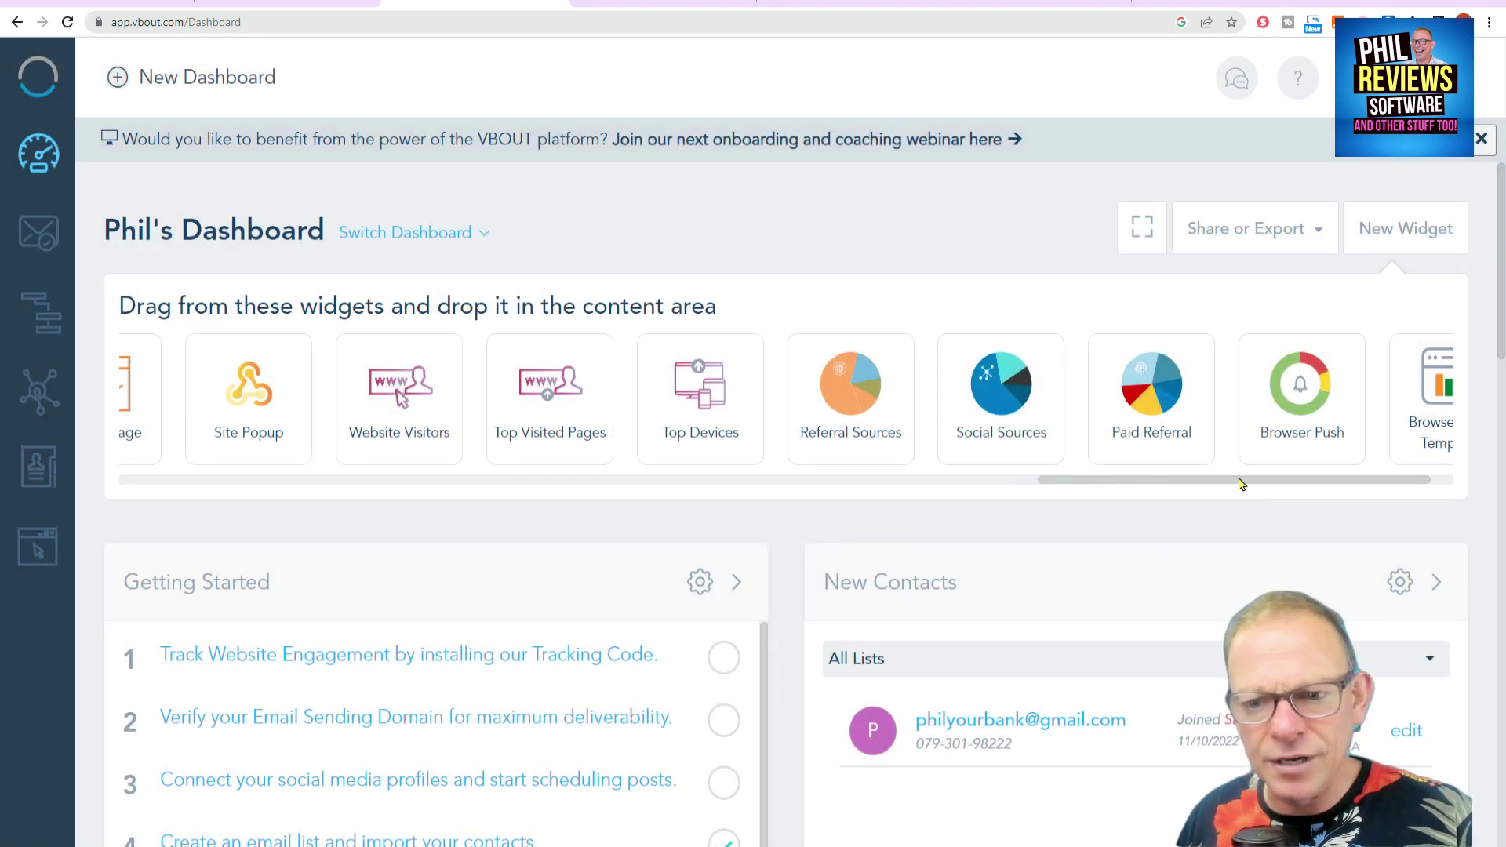
drag(1241, 483, 130, 481)
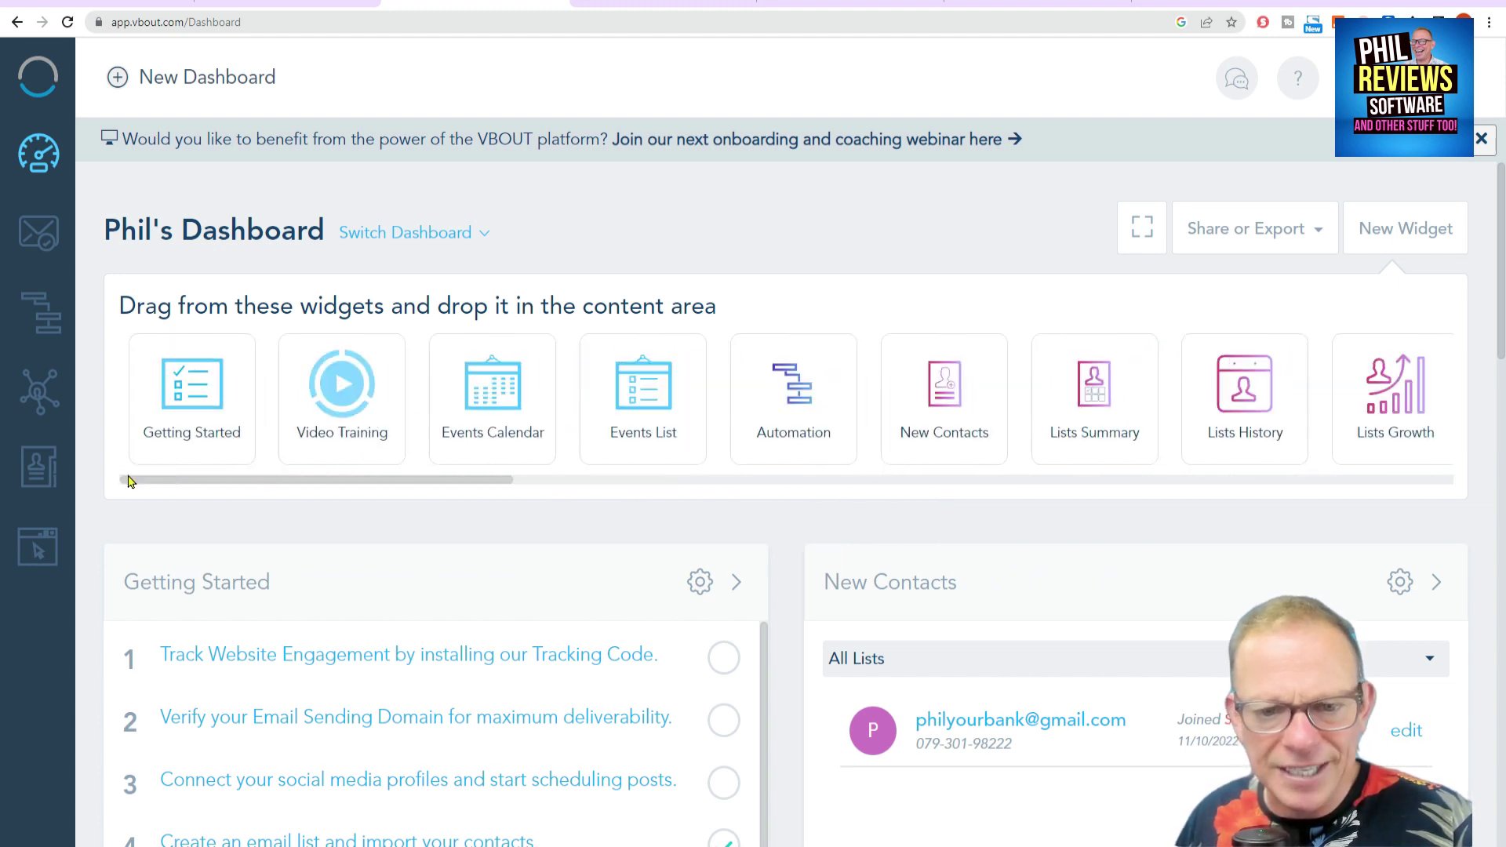
Step: Open email marketing and scroll through the new campaign's Campaign Details form
click(31, 239)
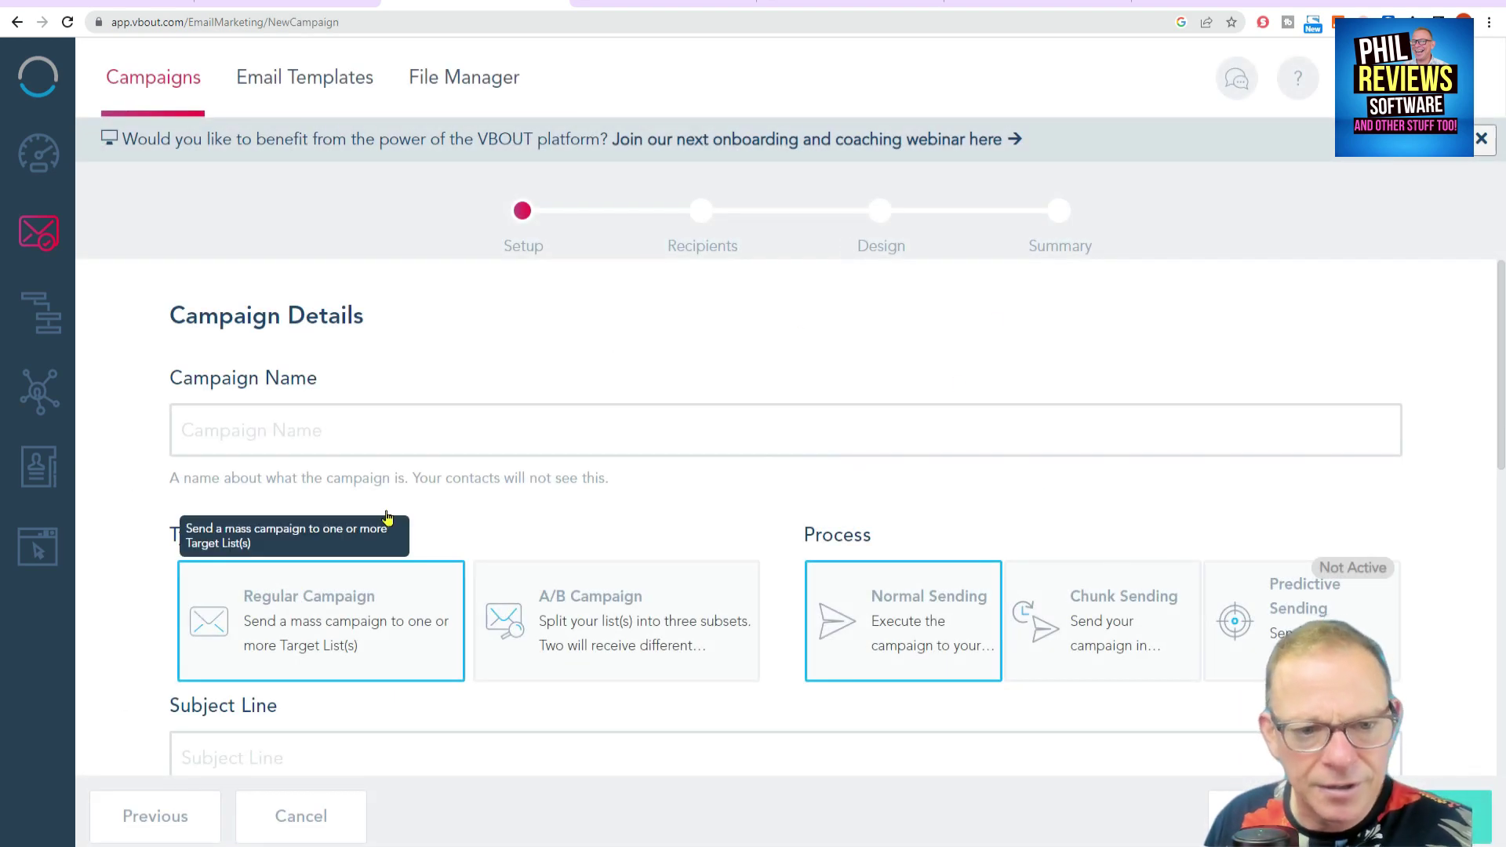
scroll(1025, 350, down, 3)
scroll(1166, 377, up, 3)
scroll(1167, 380, down, 2)
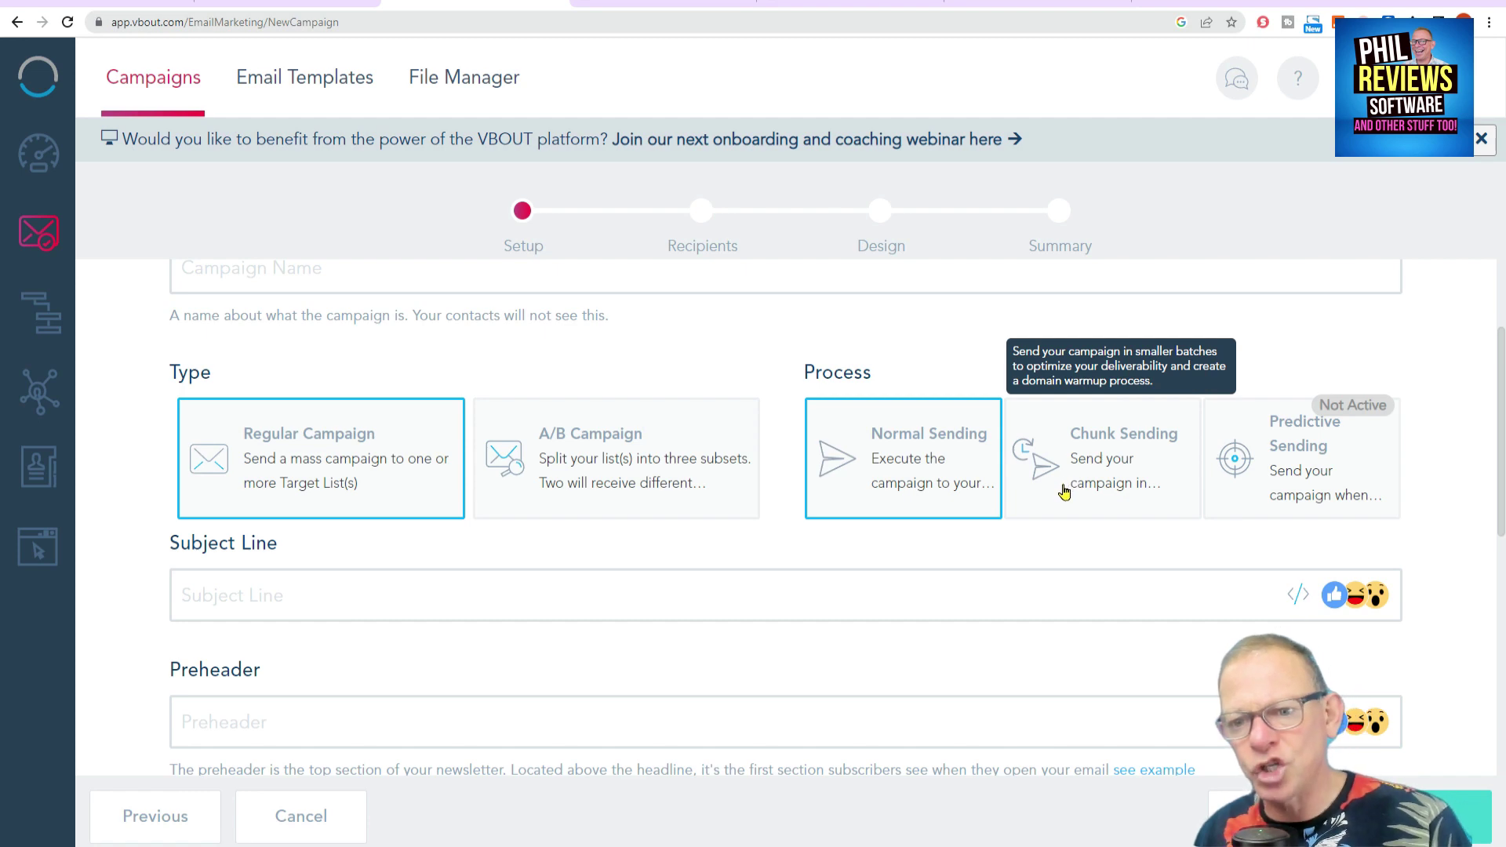
scroll(416, 592, down, 8)
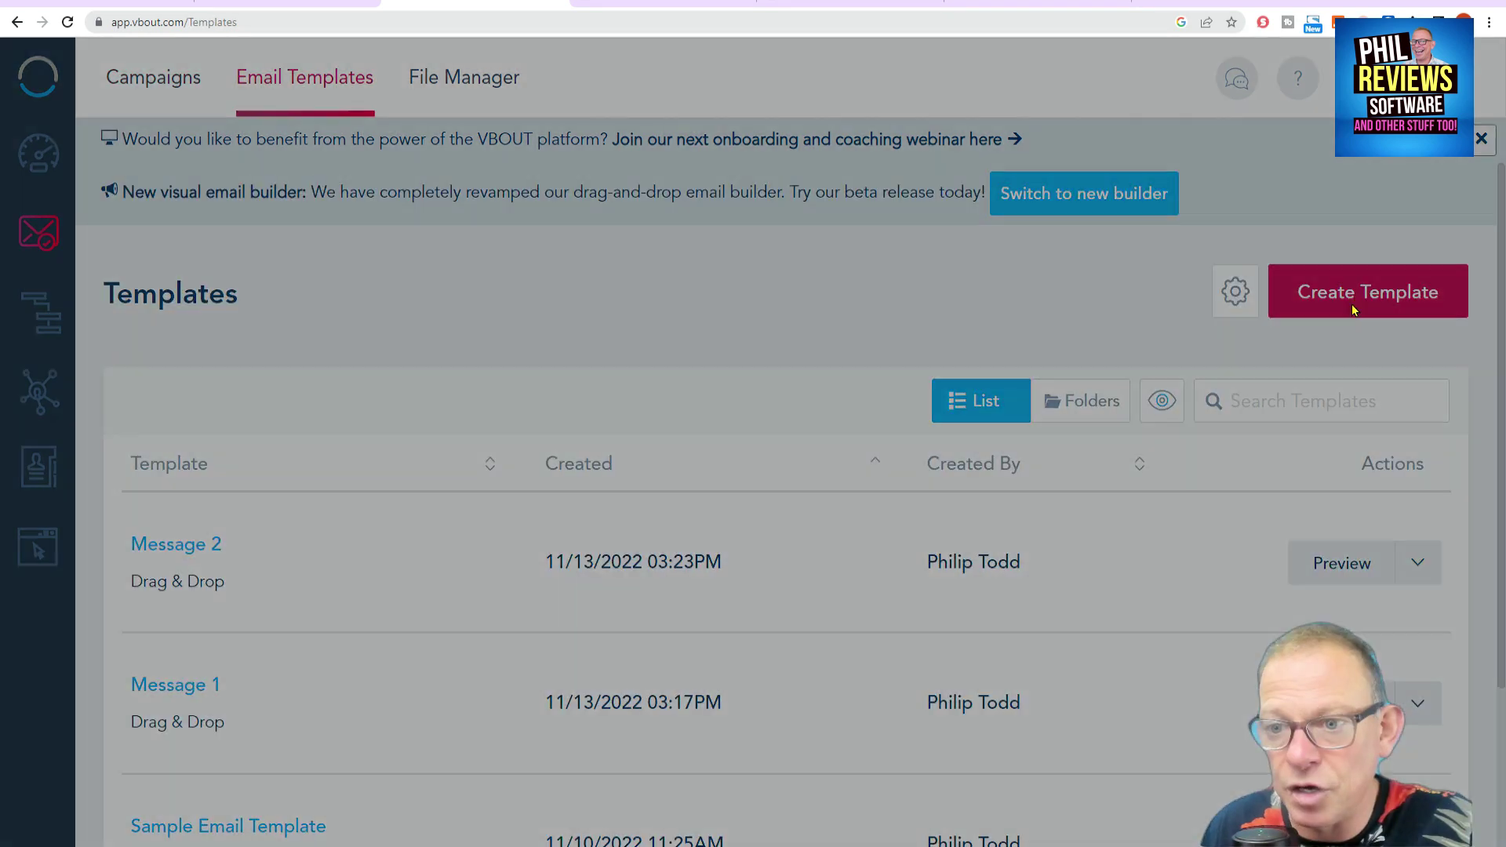
Step: Create a new drag-and-drop email template, keeping the name Message 3
click(1357, 302)
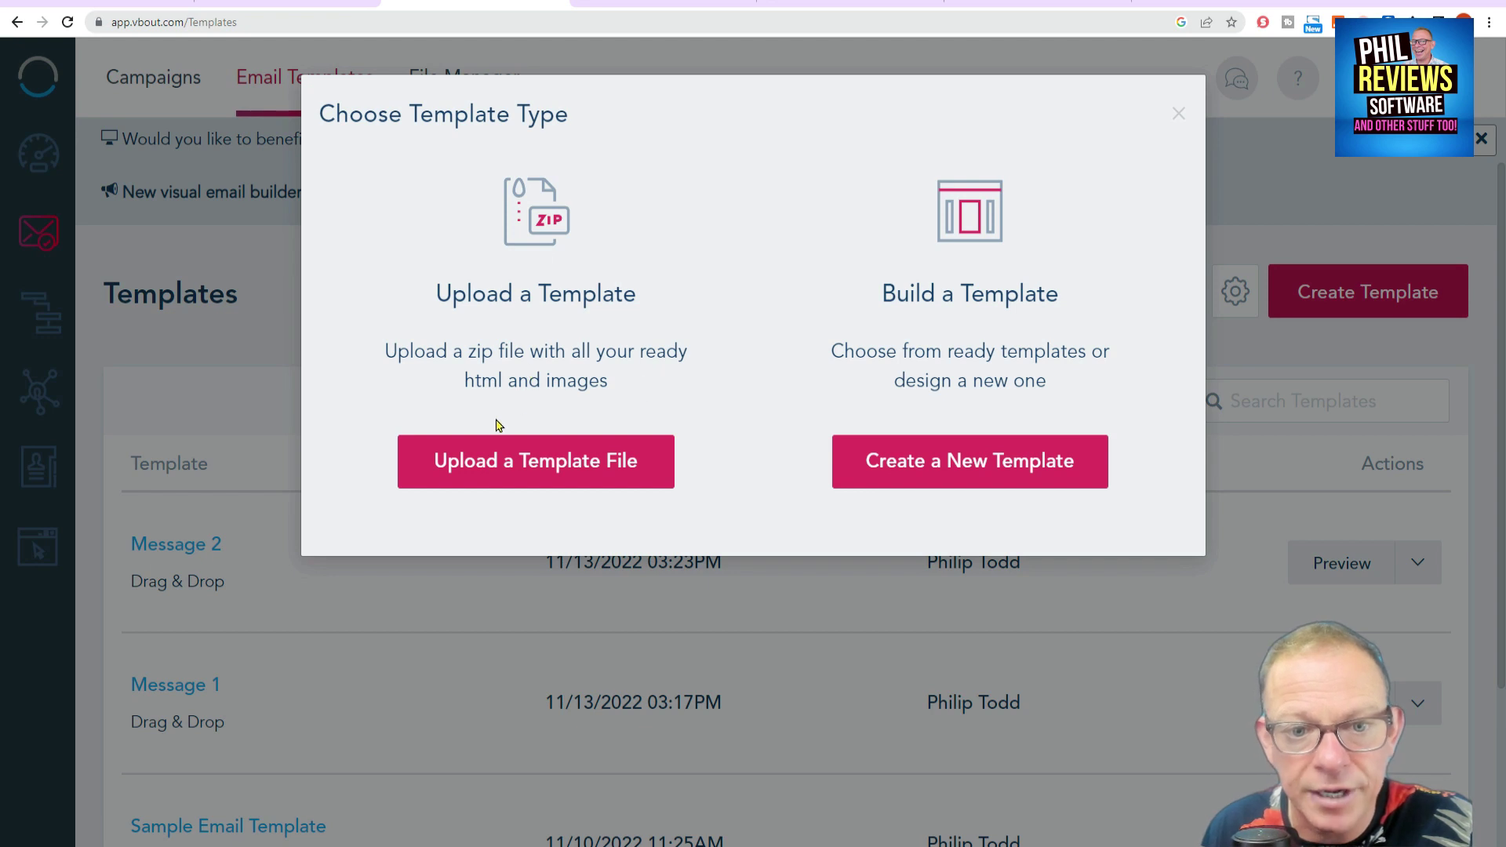
click(990, 471)
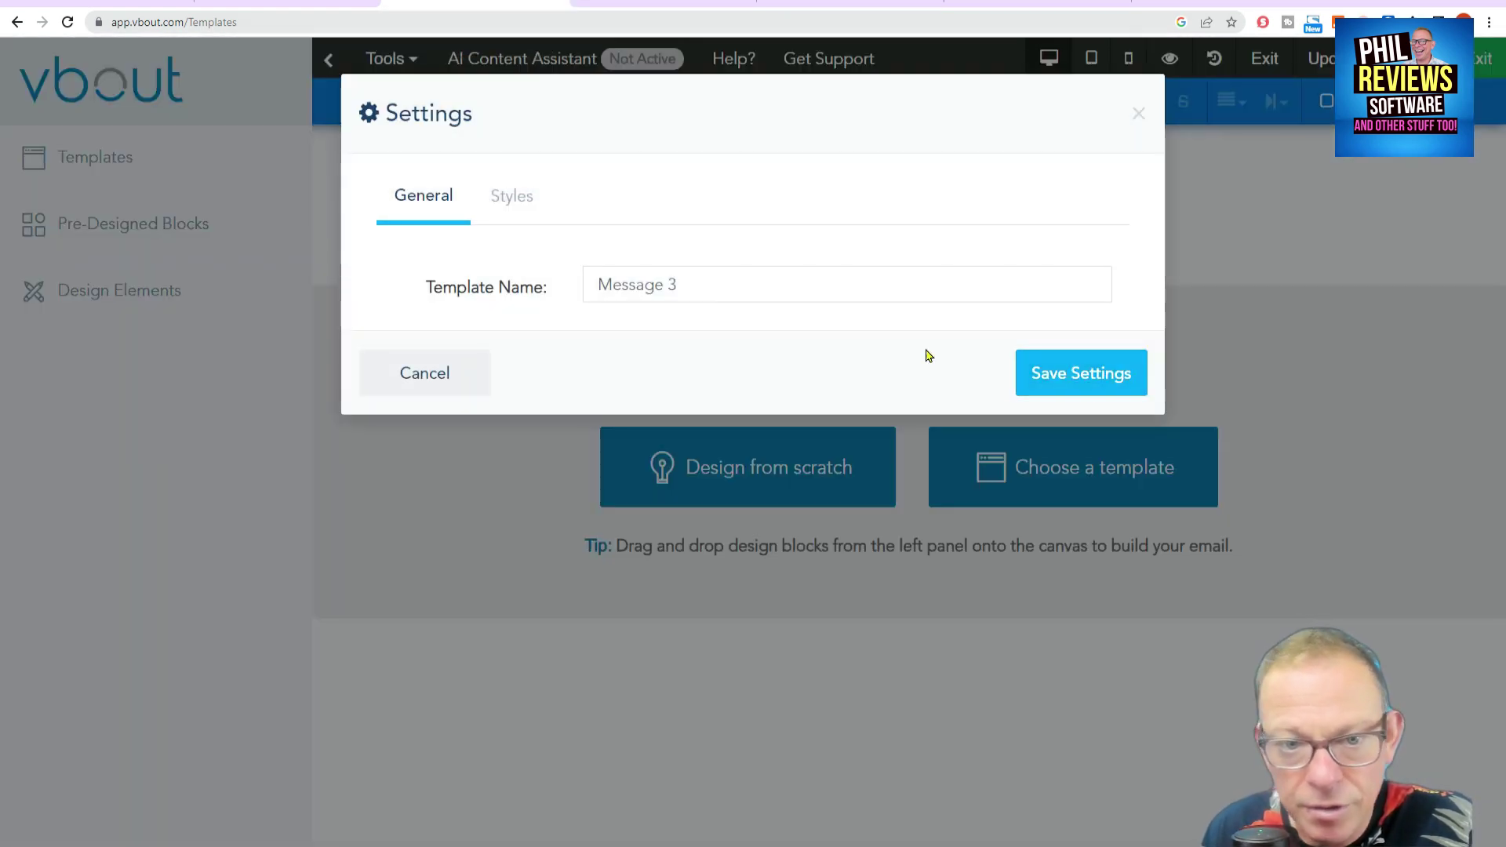
click(1136, 358)
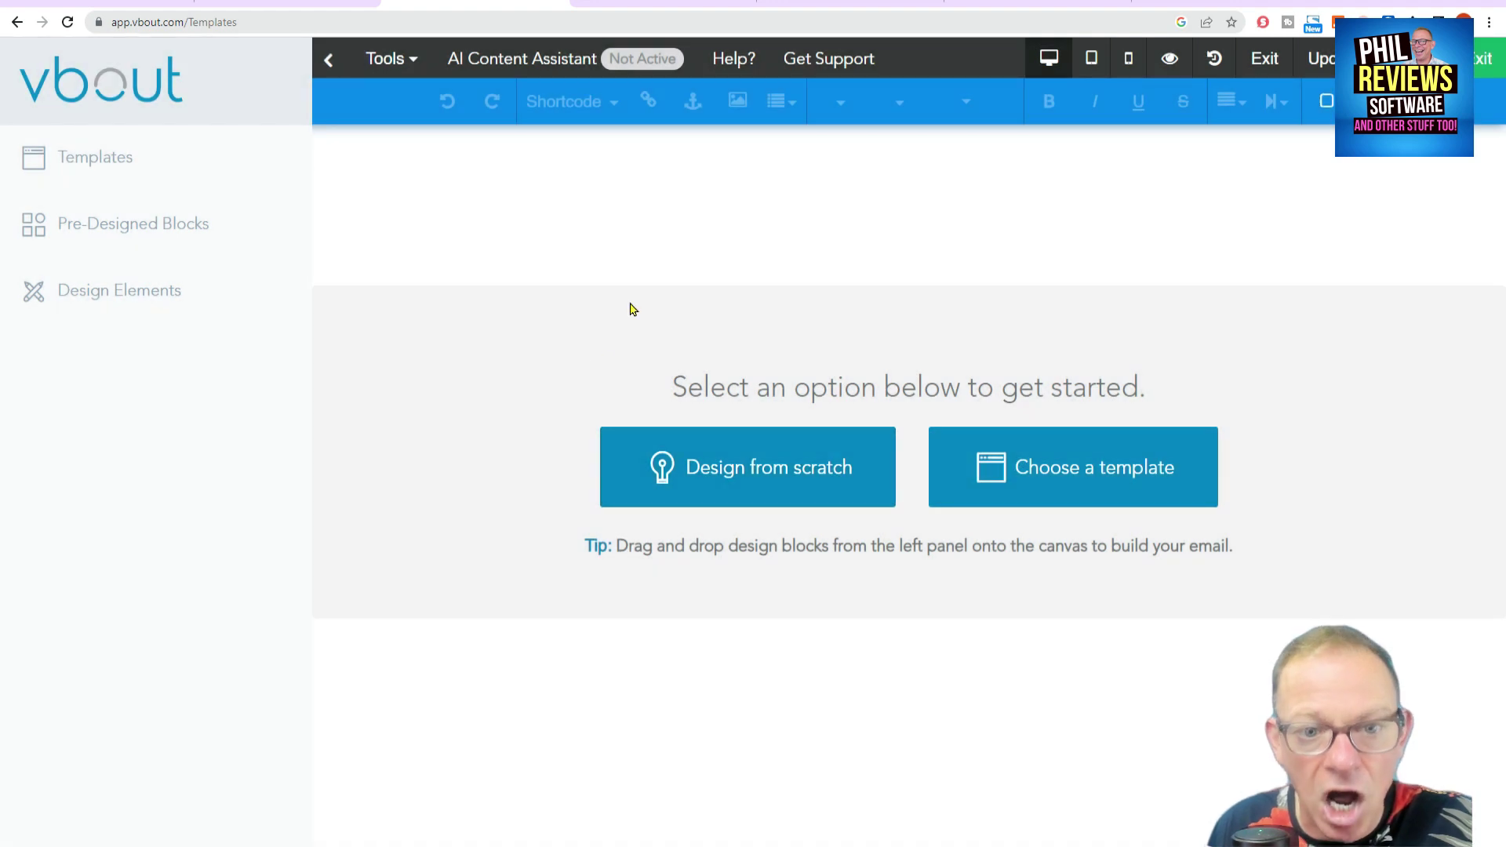
Step: Scroll through the gallery of ready-made email designs
click(1070, 488)
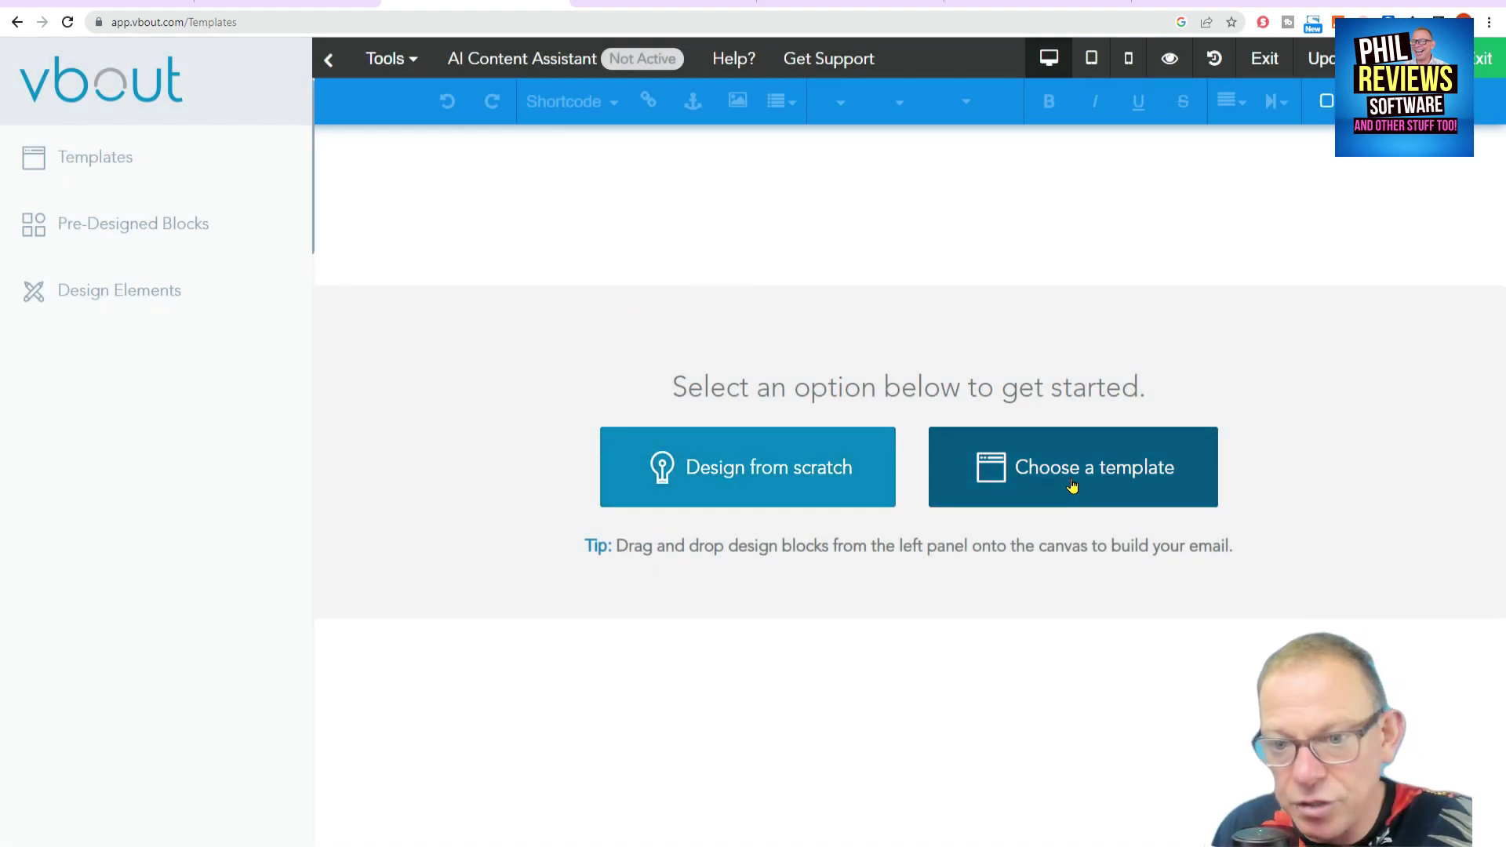
scroll(441, 400, down, 10)
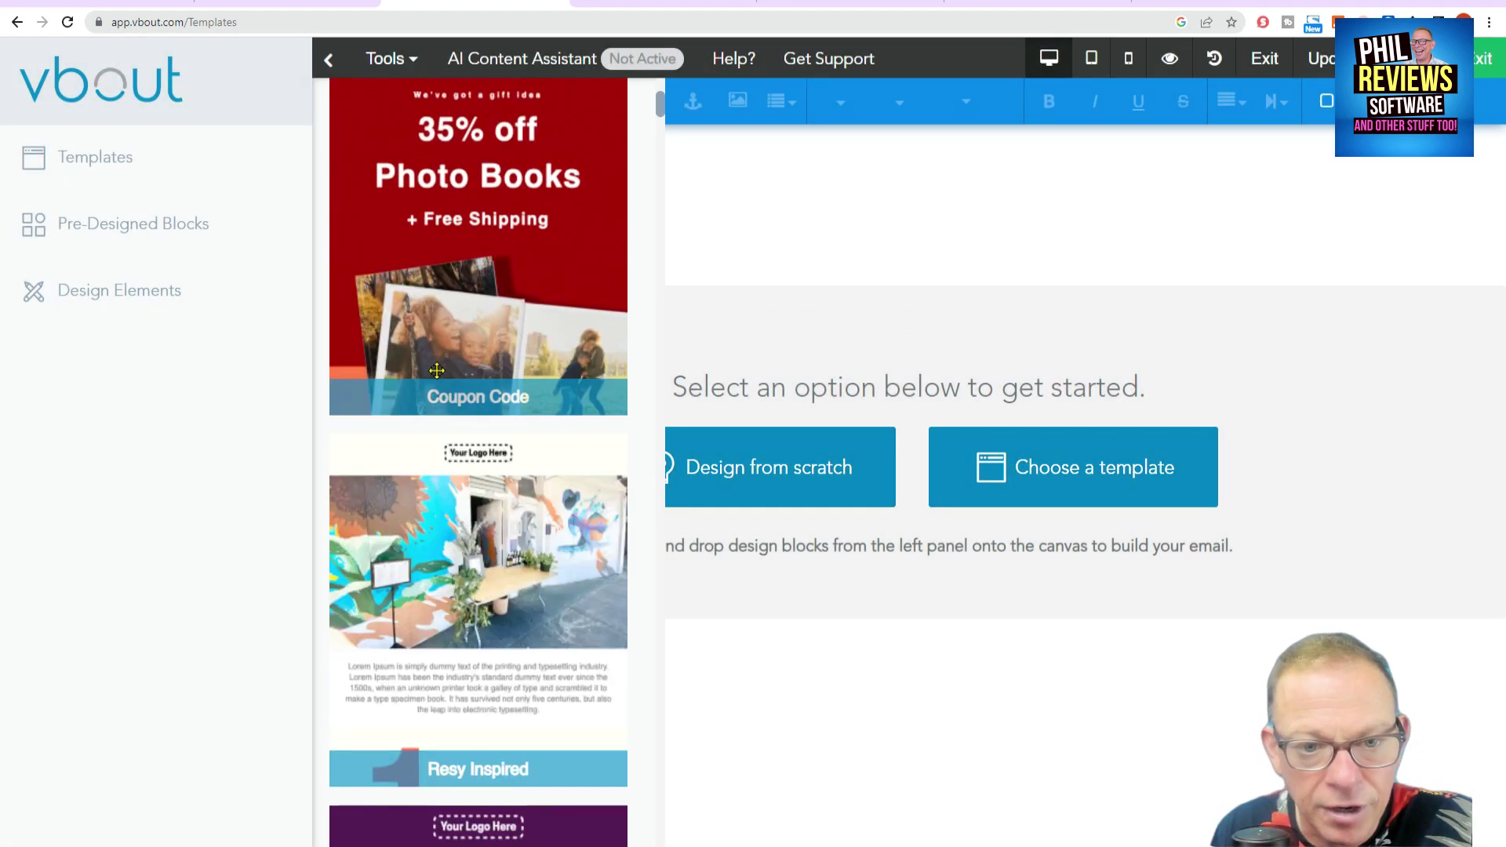
scroll(440, 400, down, 20)
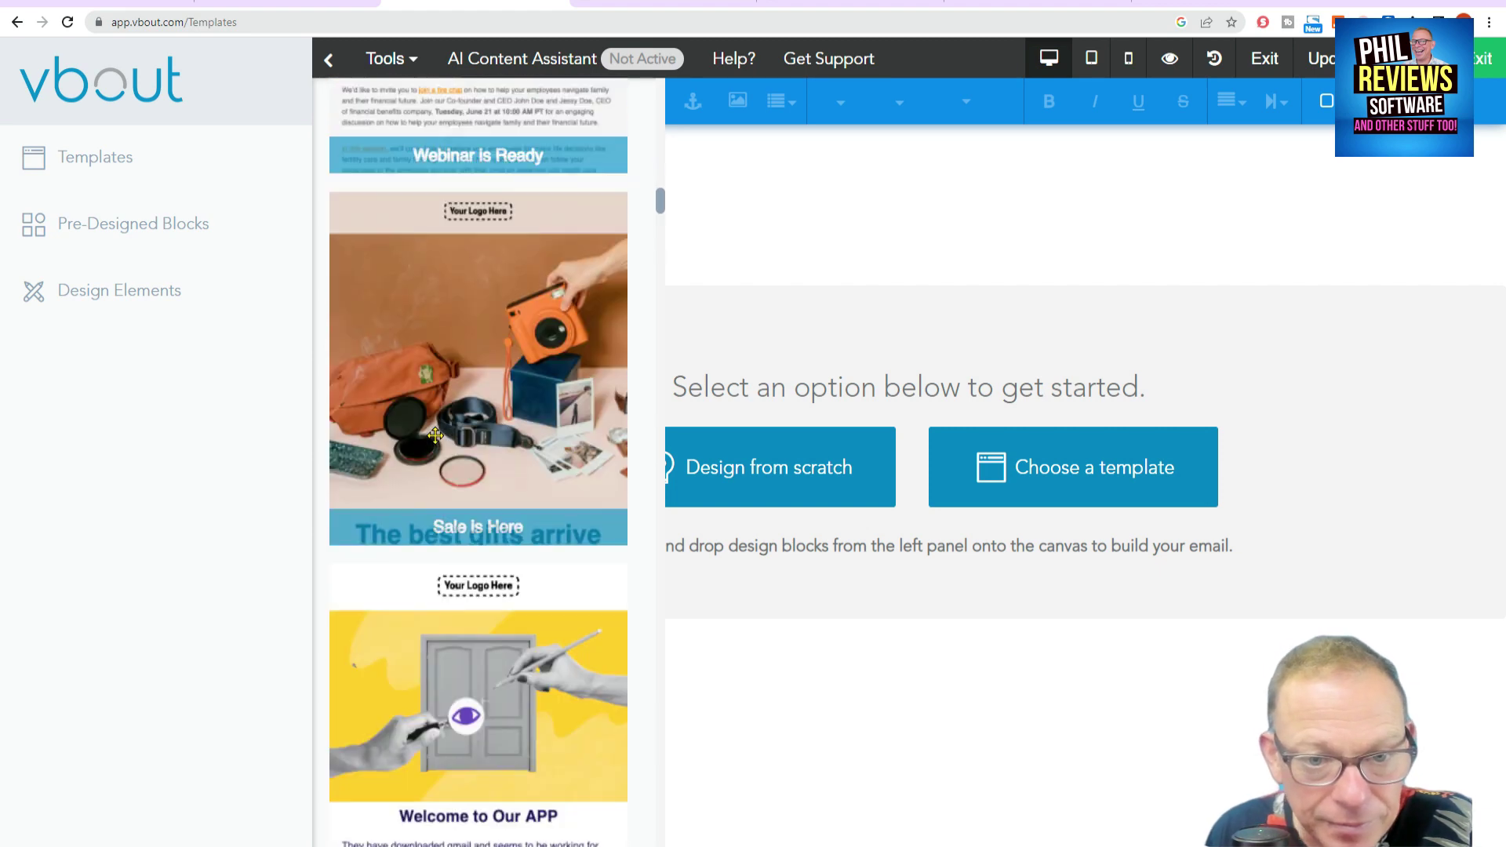
scroll(440, 452, down, 20)
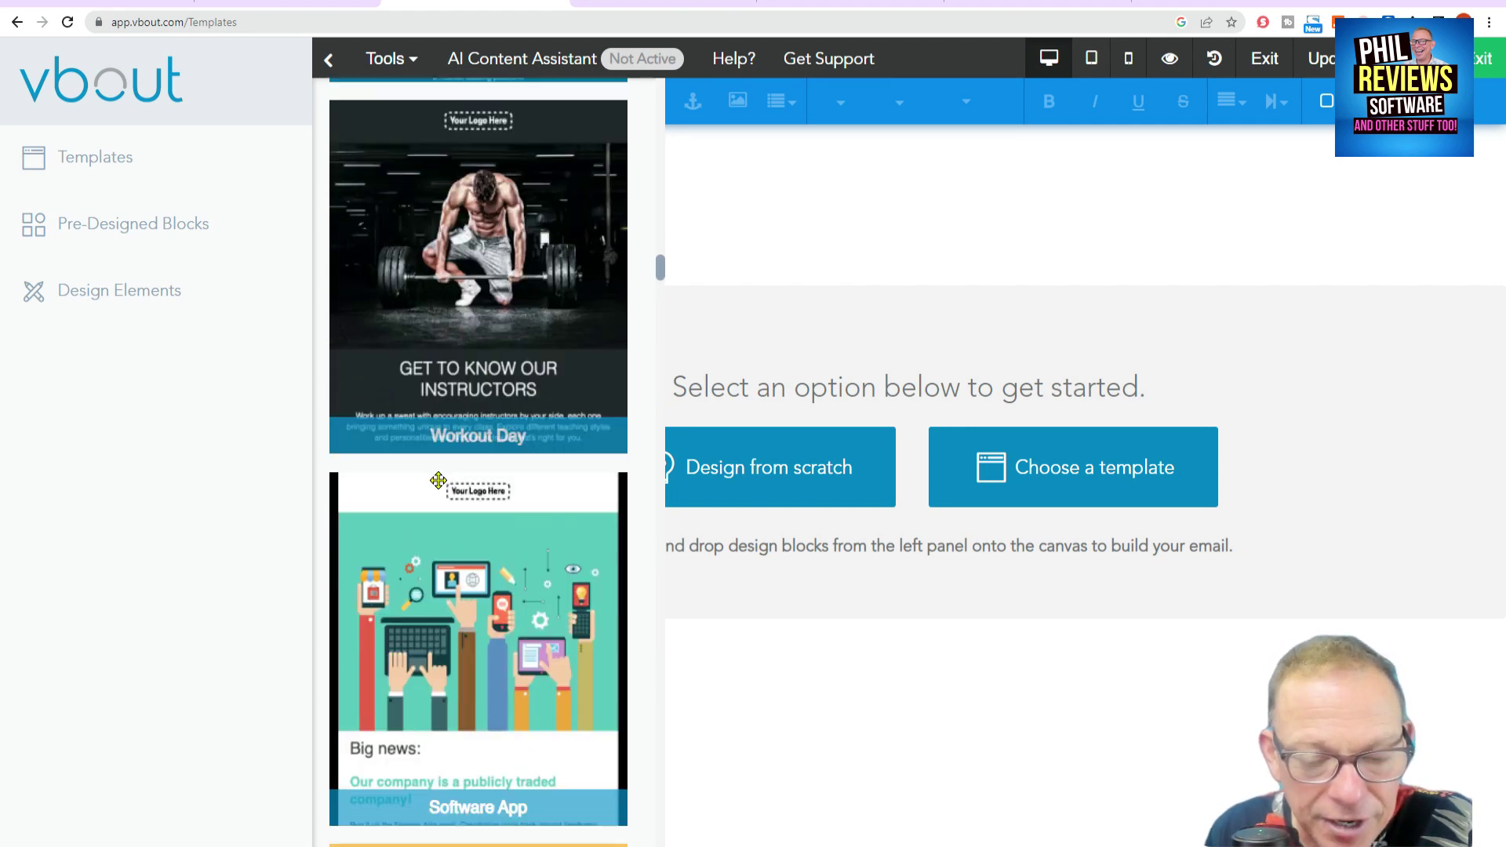
scroll(447, 502, up, 10)
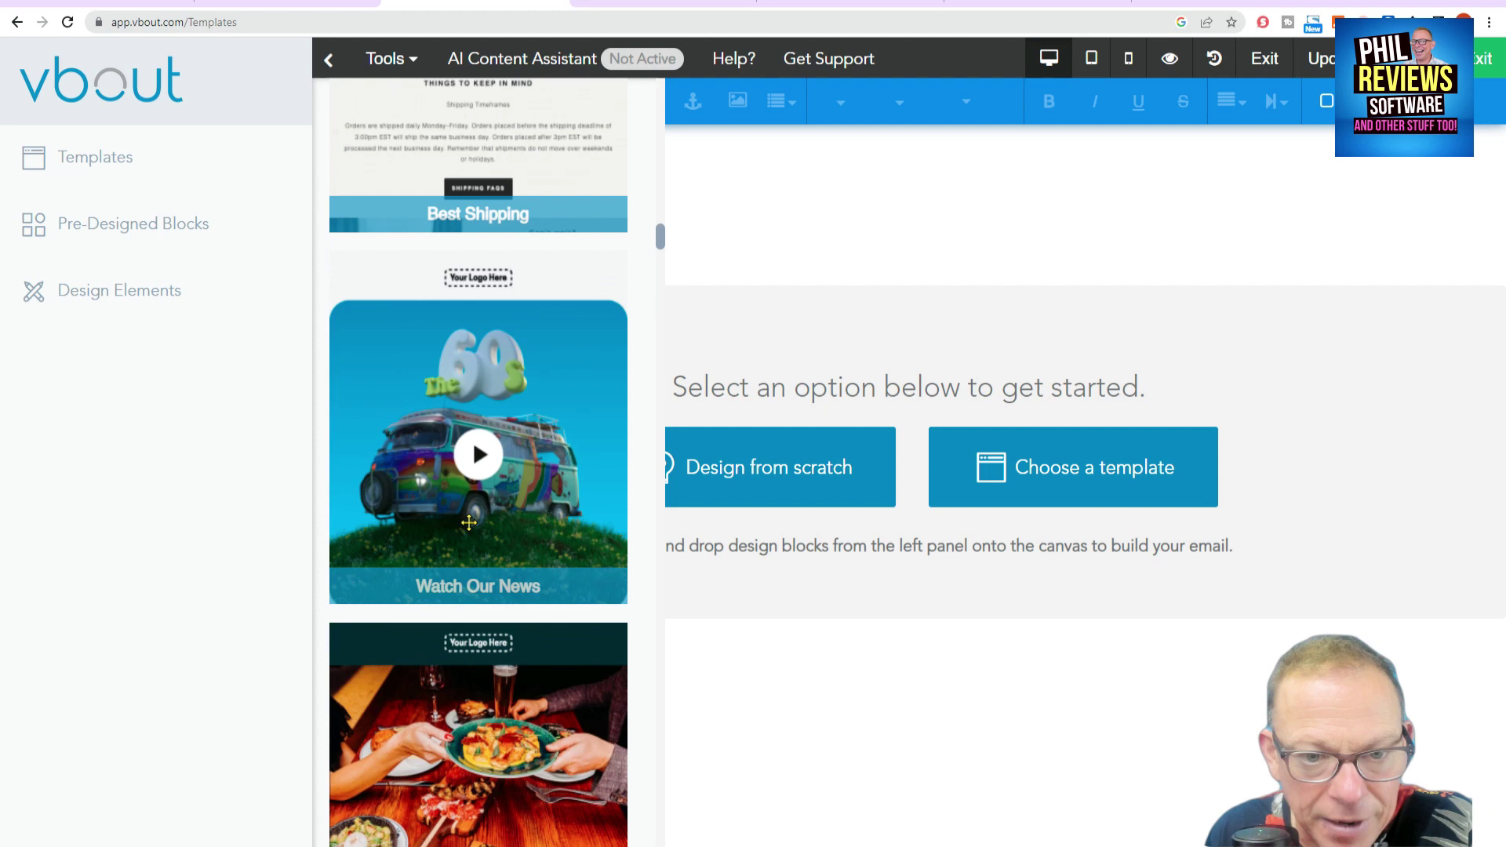
scroll(469, 521, up, 3)
scroll(463, 596, down, 2)
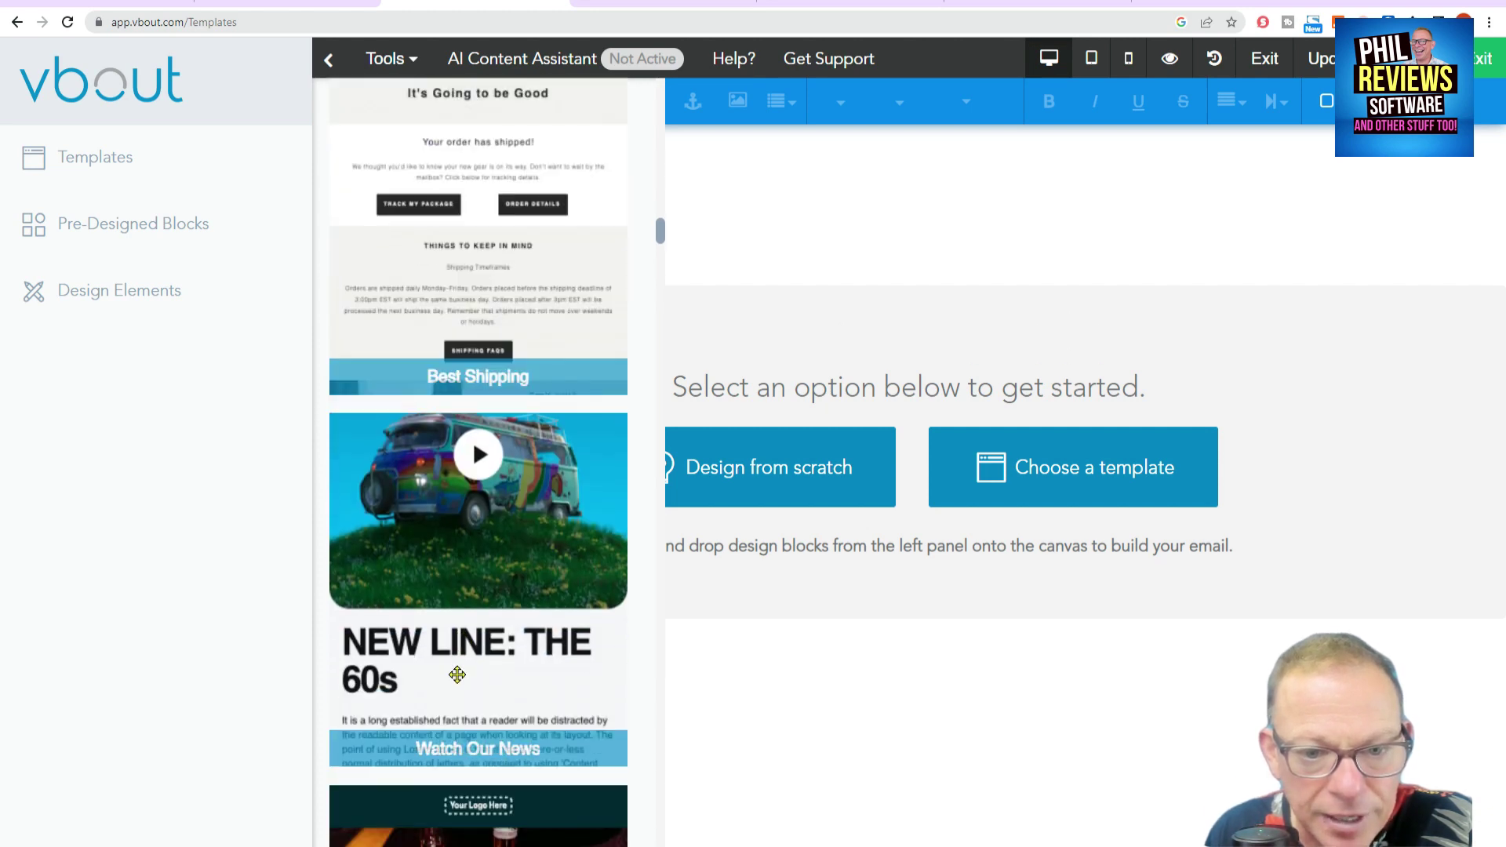
Step: Scroll through the loaded template and browse the Pre-Designed Blocks categories
drag(459, 676, 949, 564)
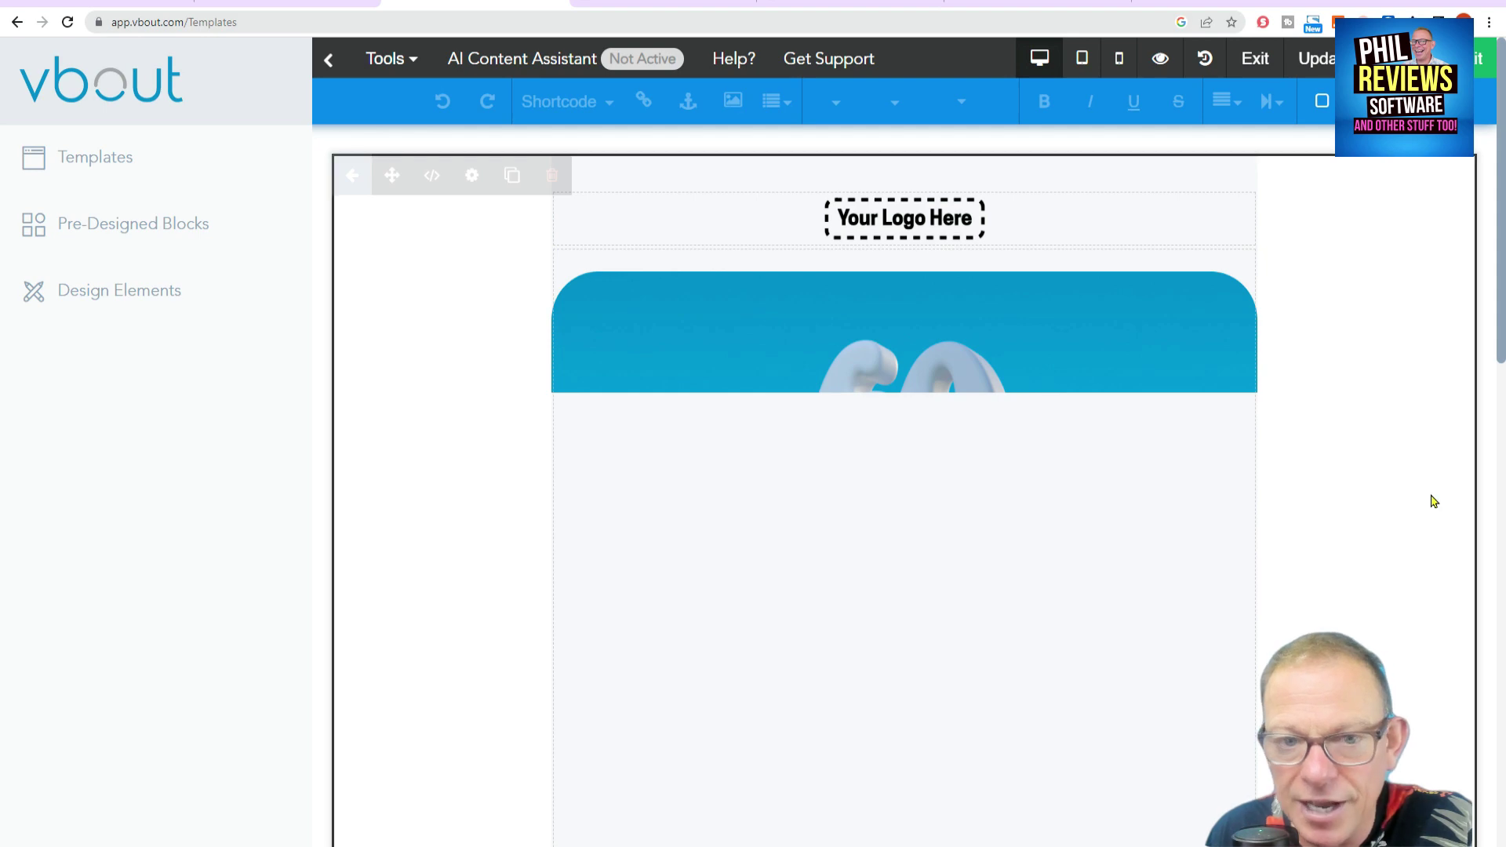
scroll(1415, 488, down, 5)
scroll(1378, 487, down, 5)
scroll(1378, 490, up, 2)
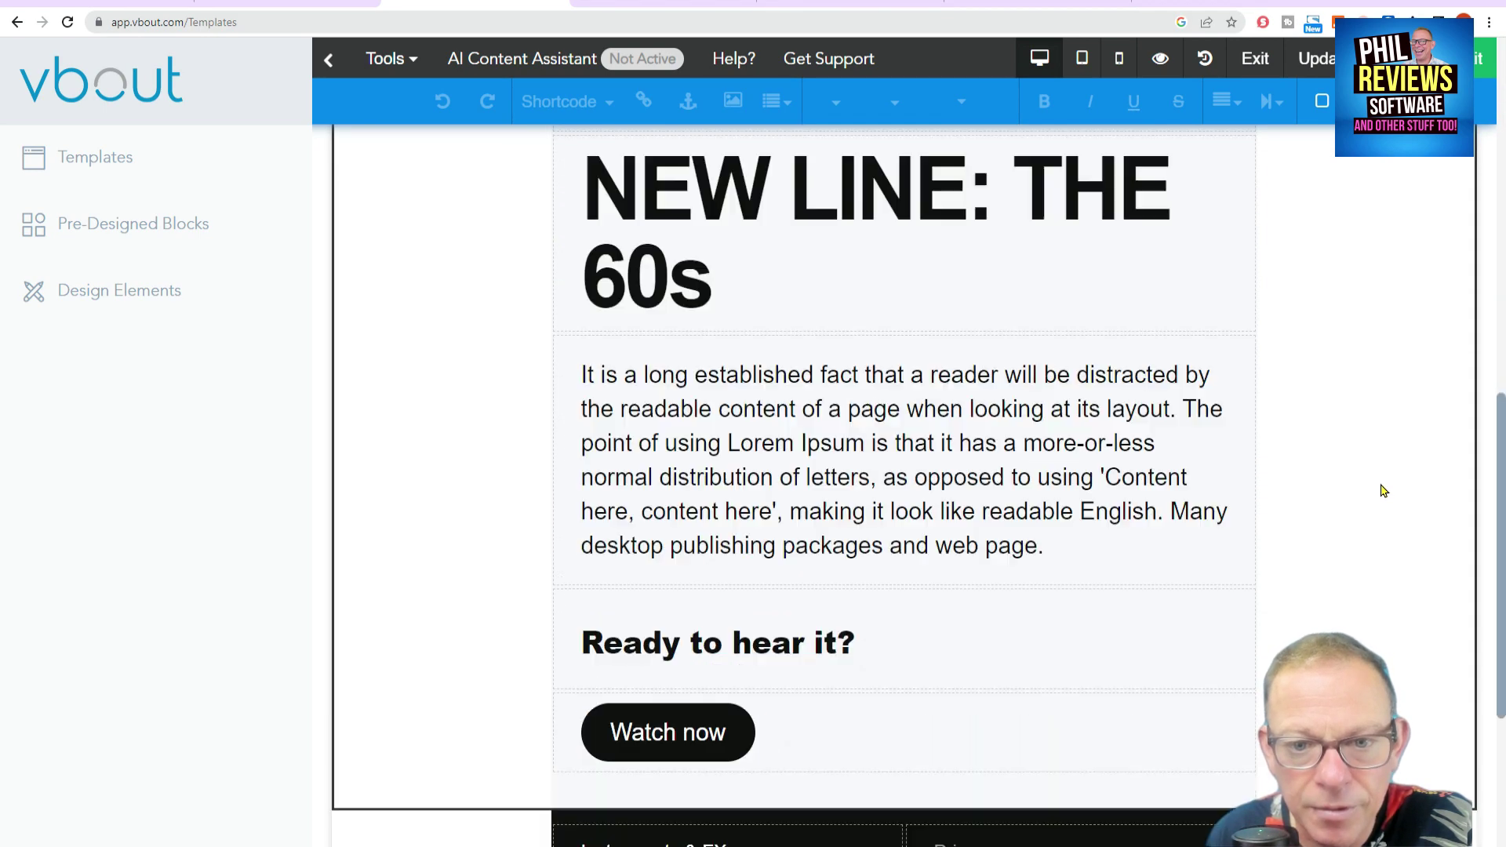
scroll(1255, 439, down, 2)
scroll(913, 477, up, 15)
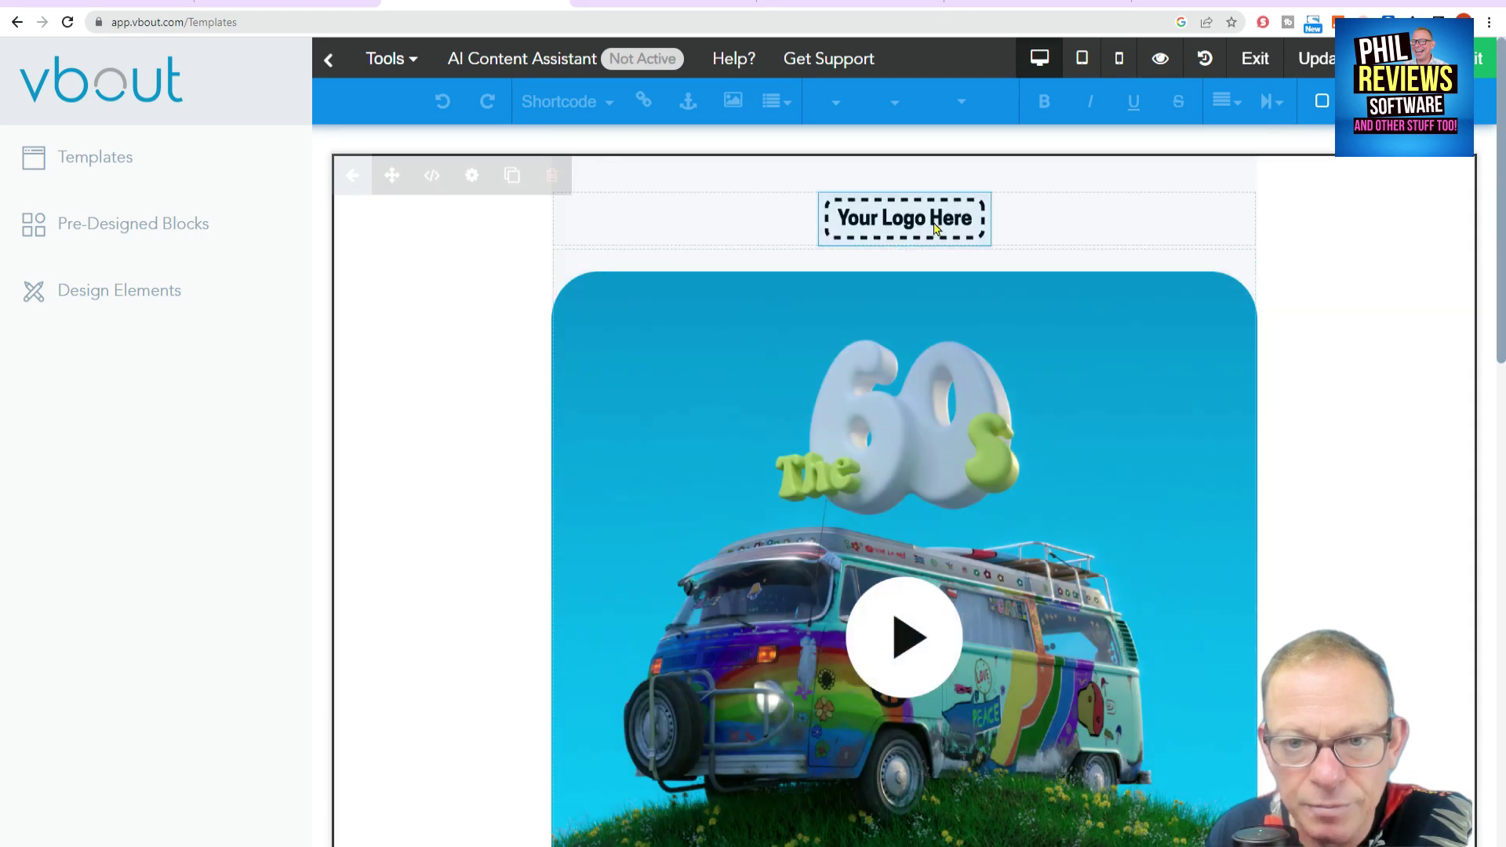
scroll(957, 381, down, 5)
scroll(1255, 470, down, 10)
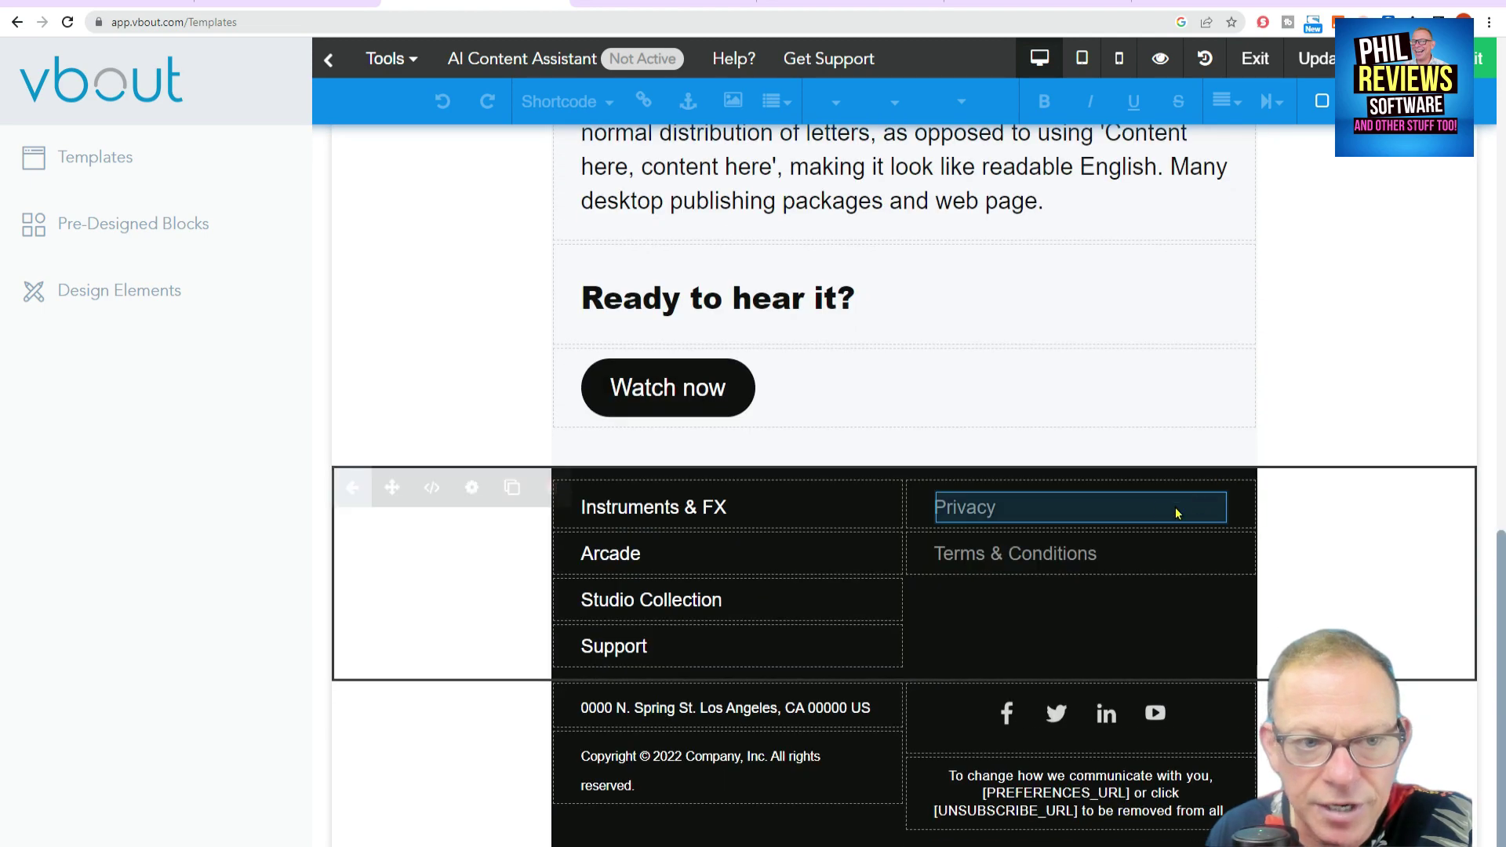
scroll(1022, 628, up, 15)
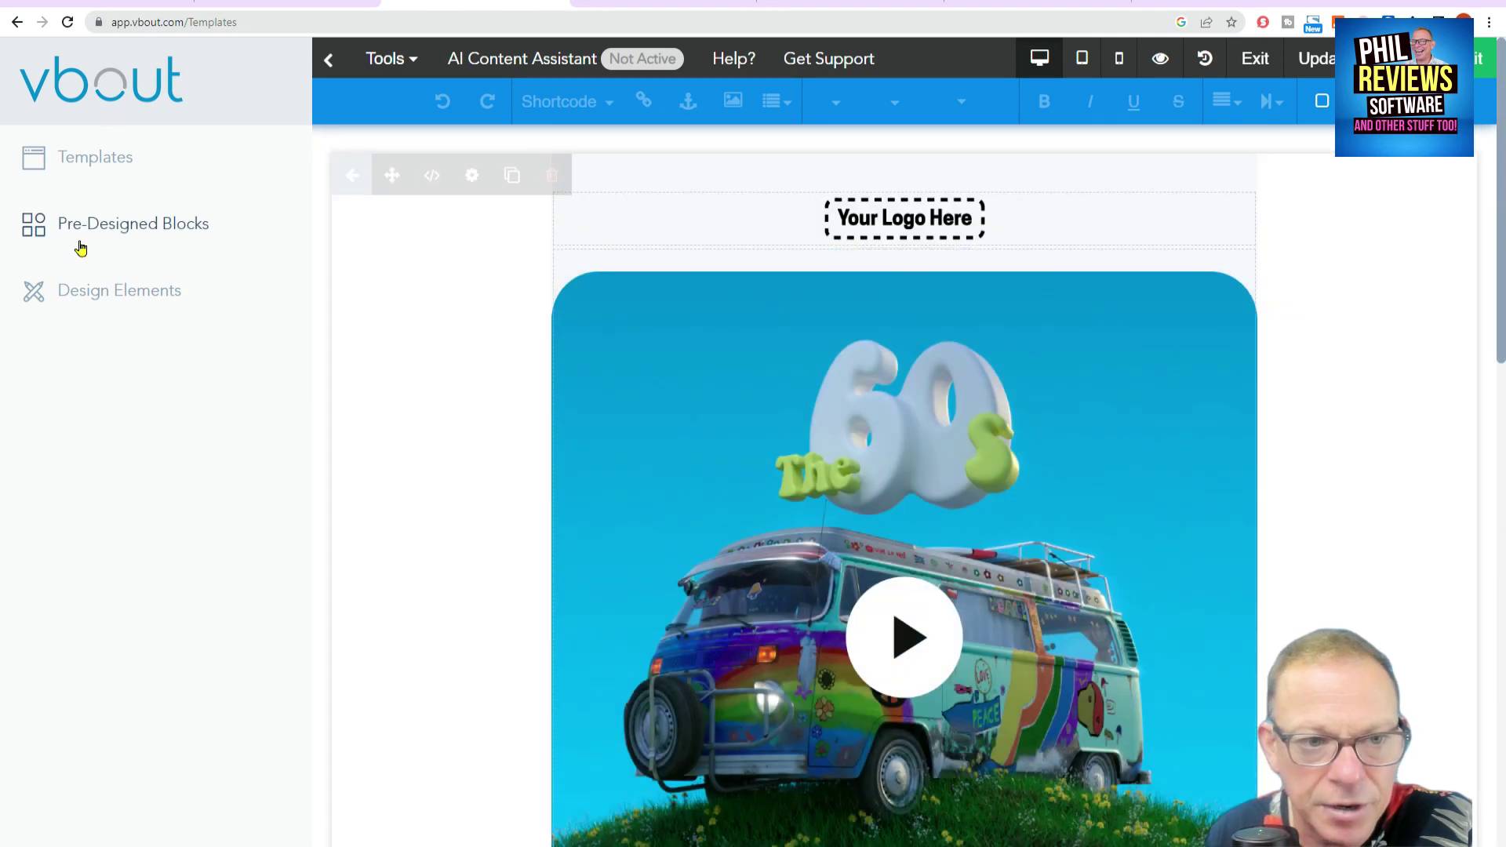
click(81, 248)
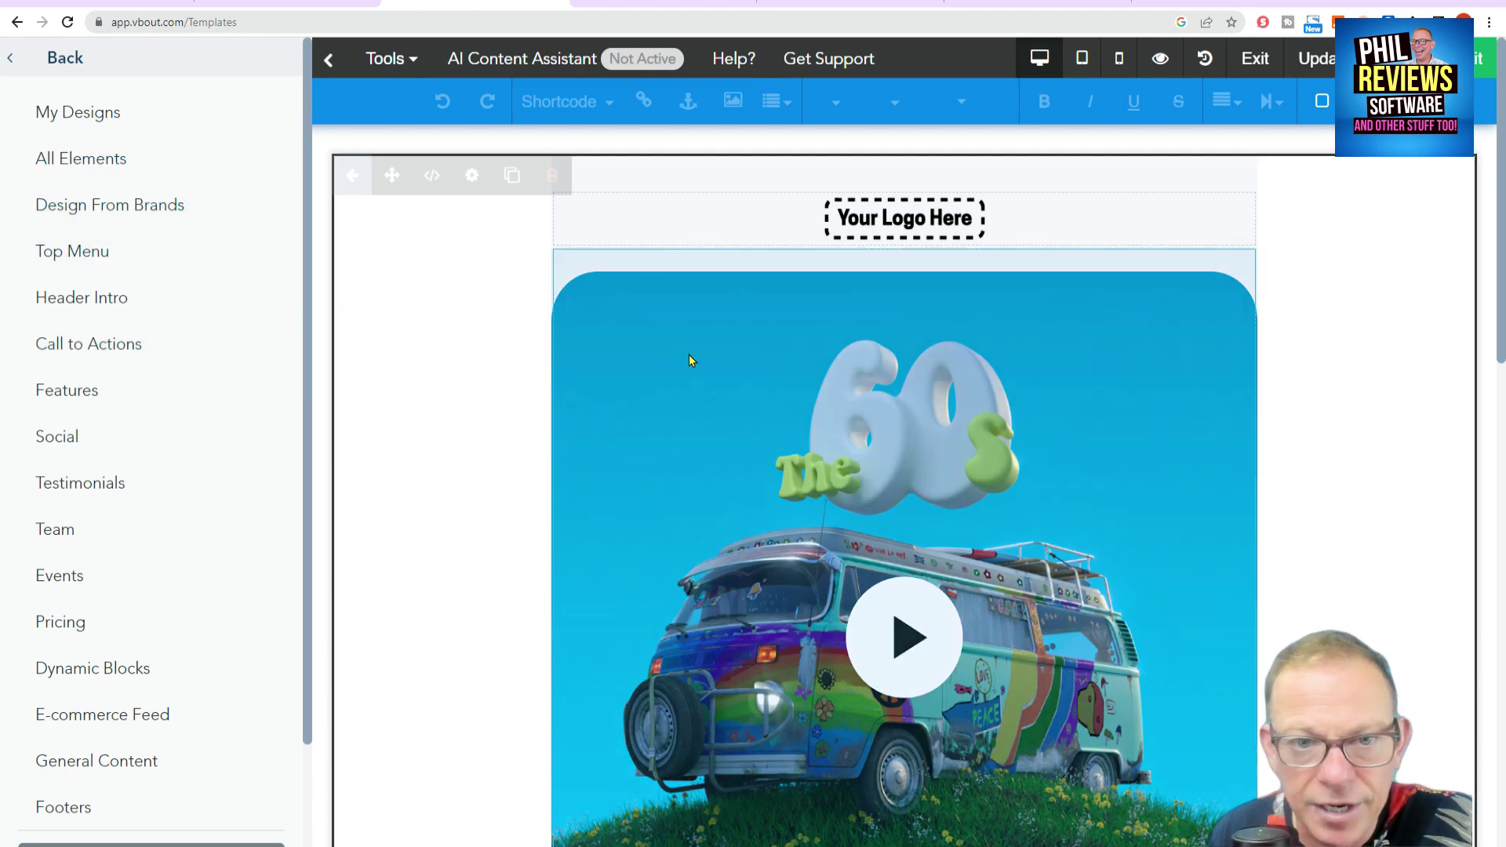
scroll(1051, 636, down, 10)
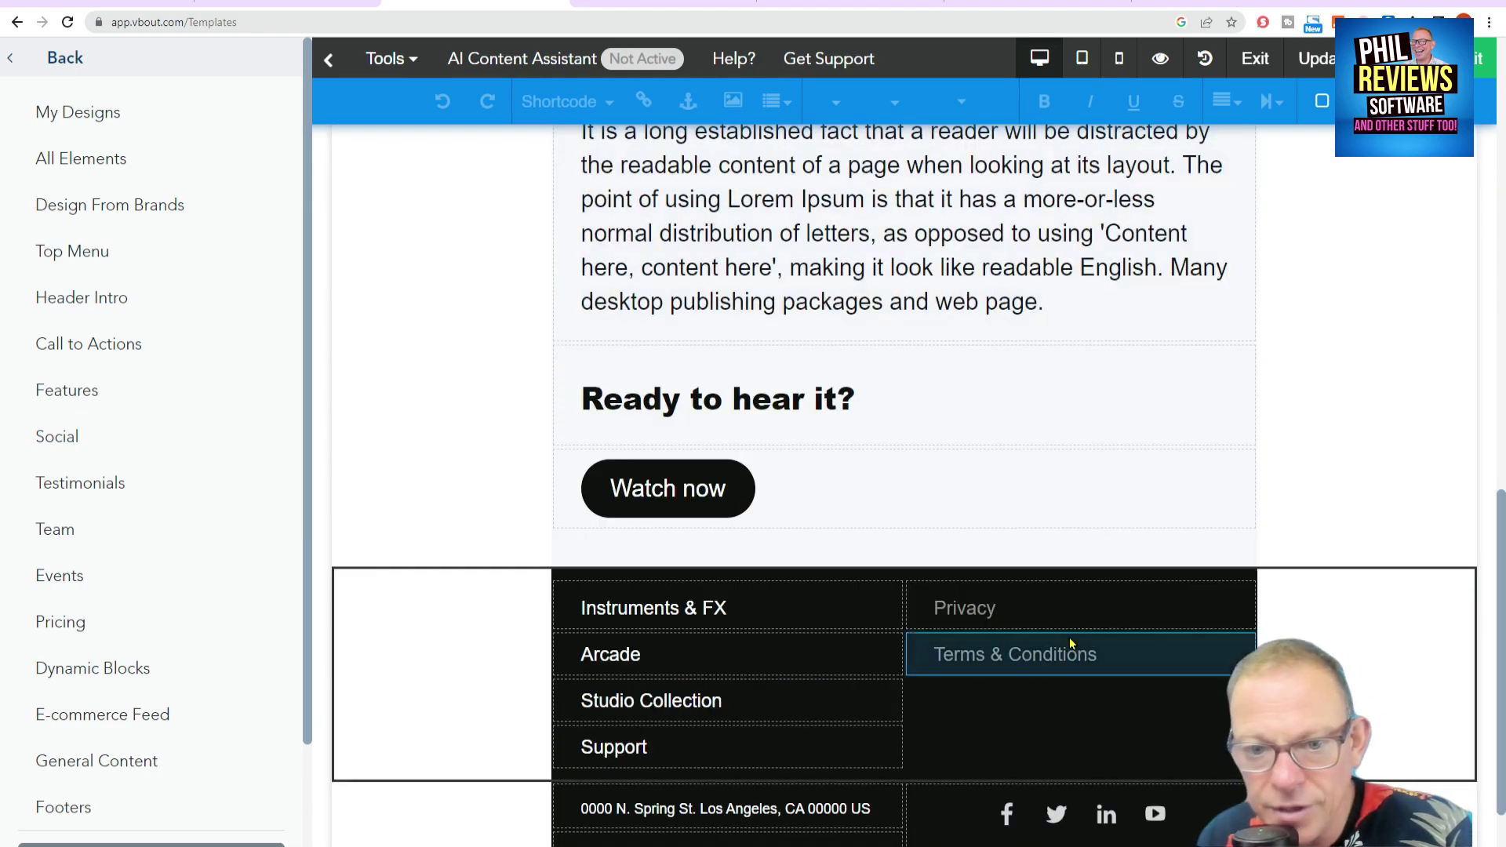
scroll(1051, 635, up, 10)
Step: View the Design Elements palette, then exit the editor discarding changes
click(21, 63)
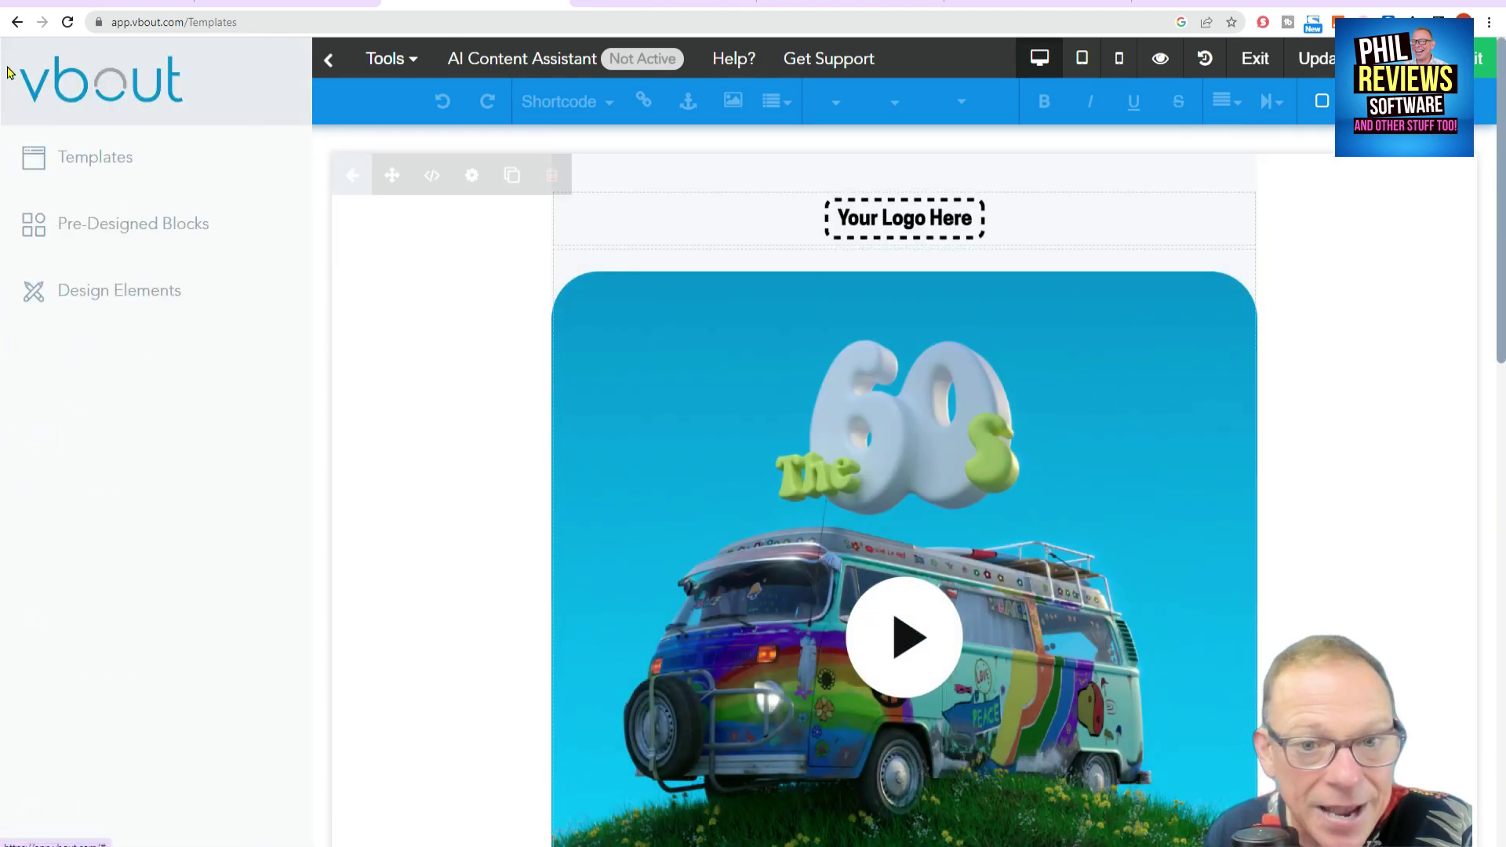
click(117, 290)
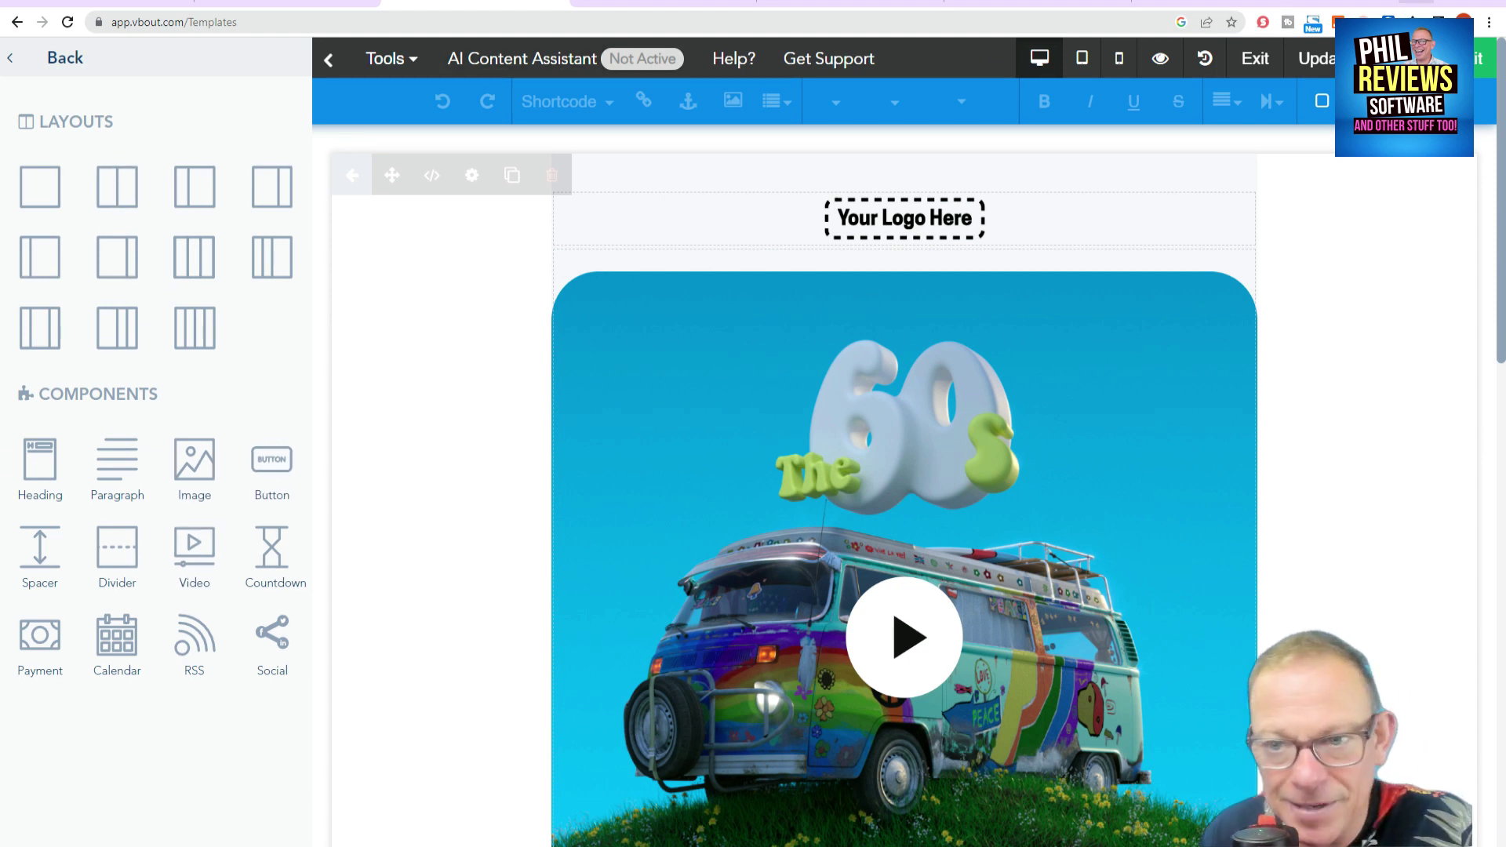
click(1255, 59)
click(976, 176)
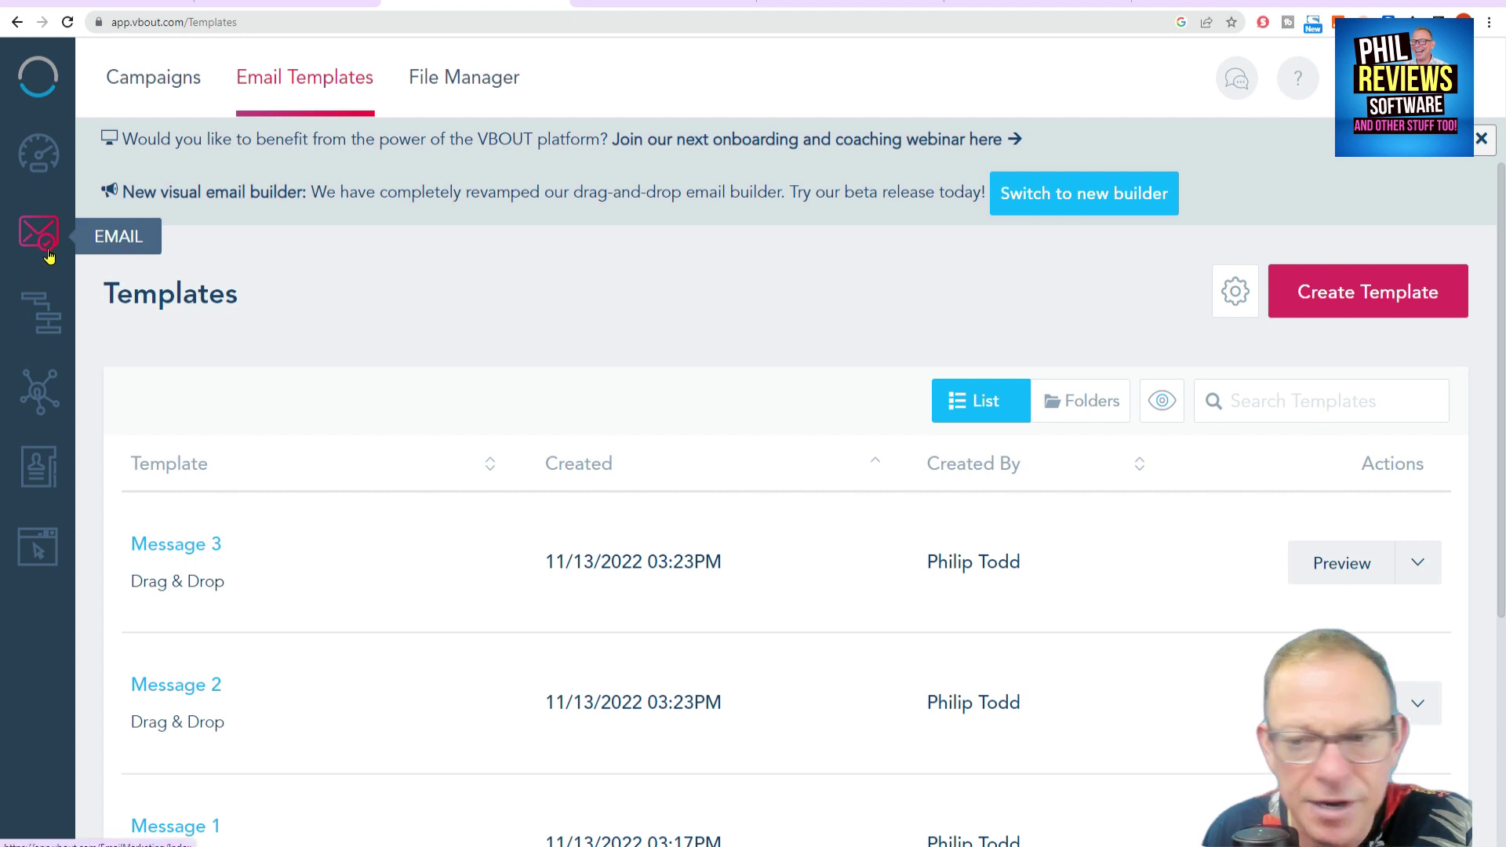
Step: Create a new automation and place an Opened Email trigger on the canvas
click(149, 82)
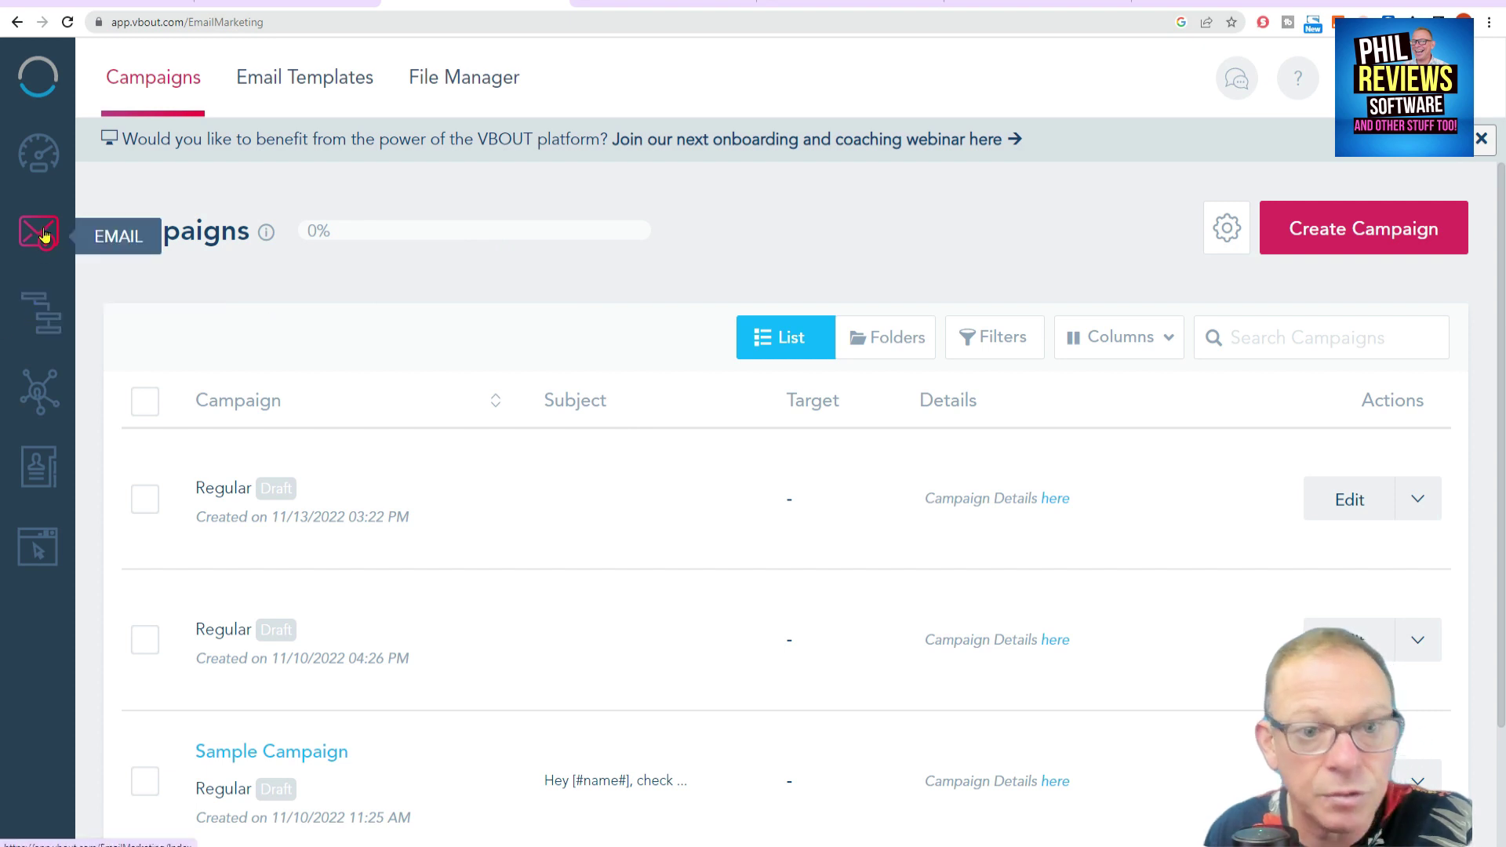
click(46, 335)
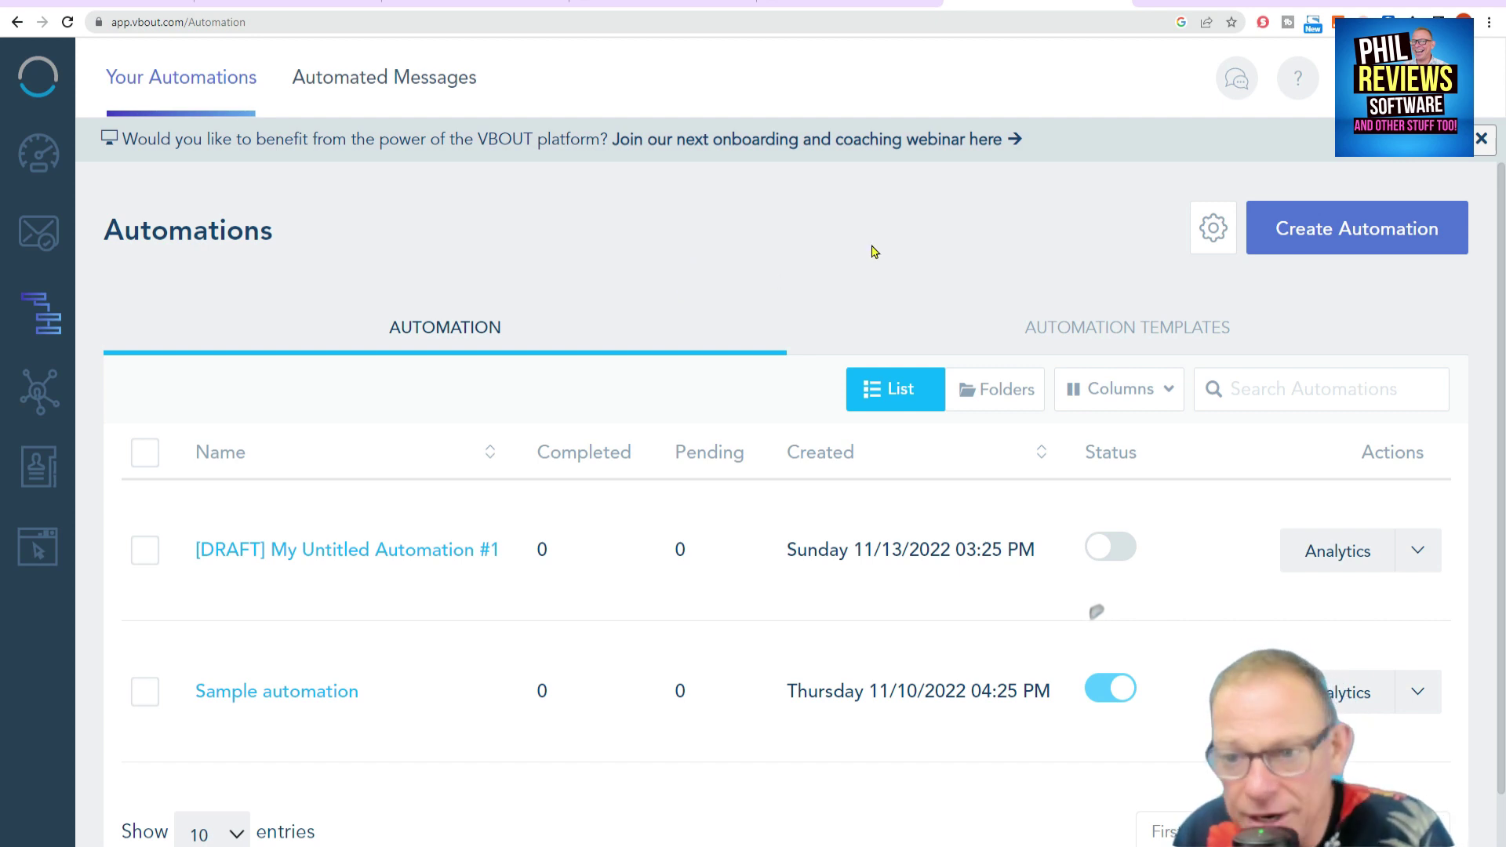
click(1361, 243)
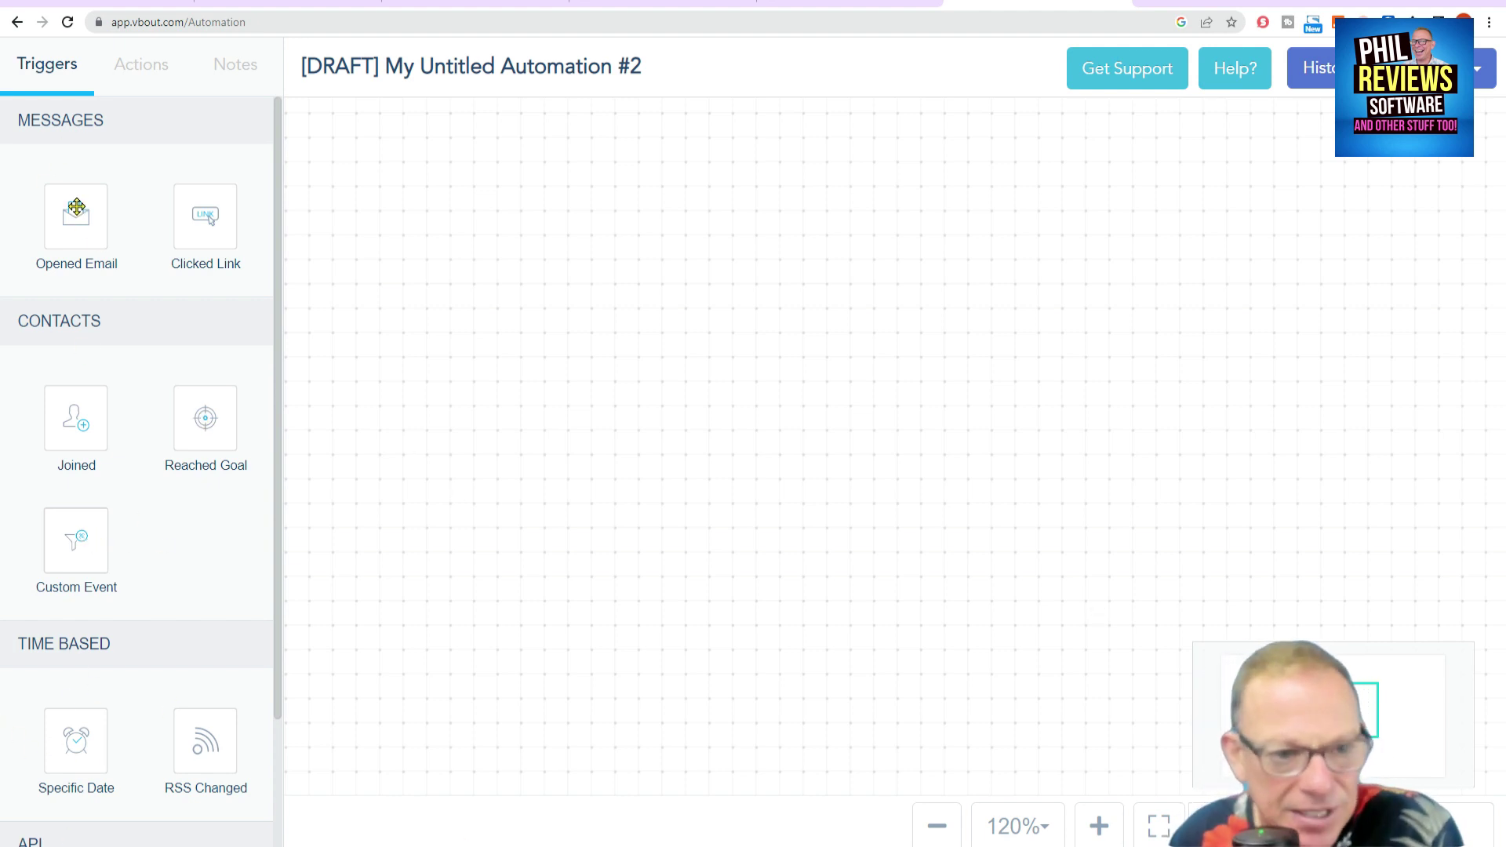
drag(76, 213, 805, 310)
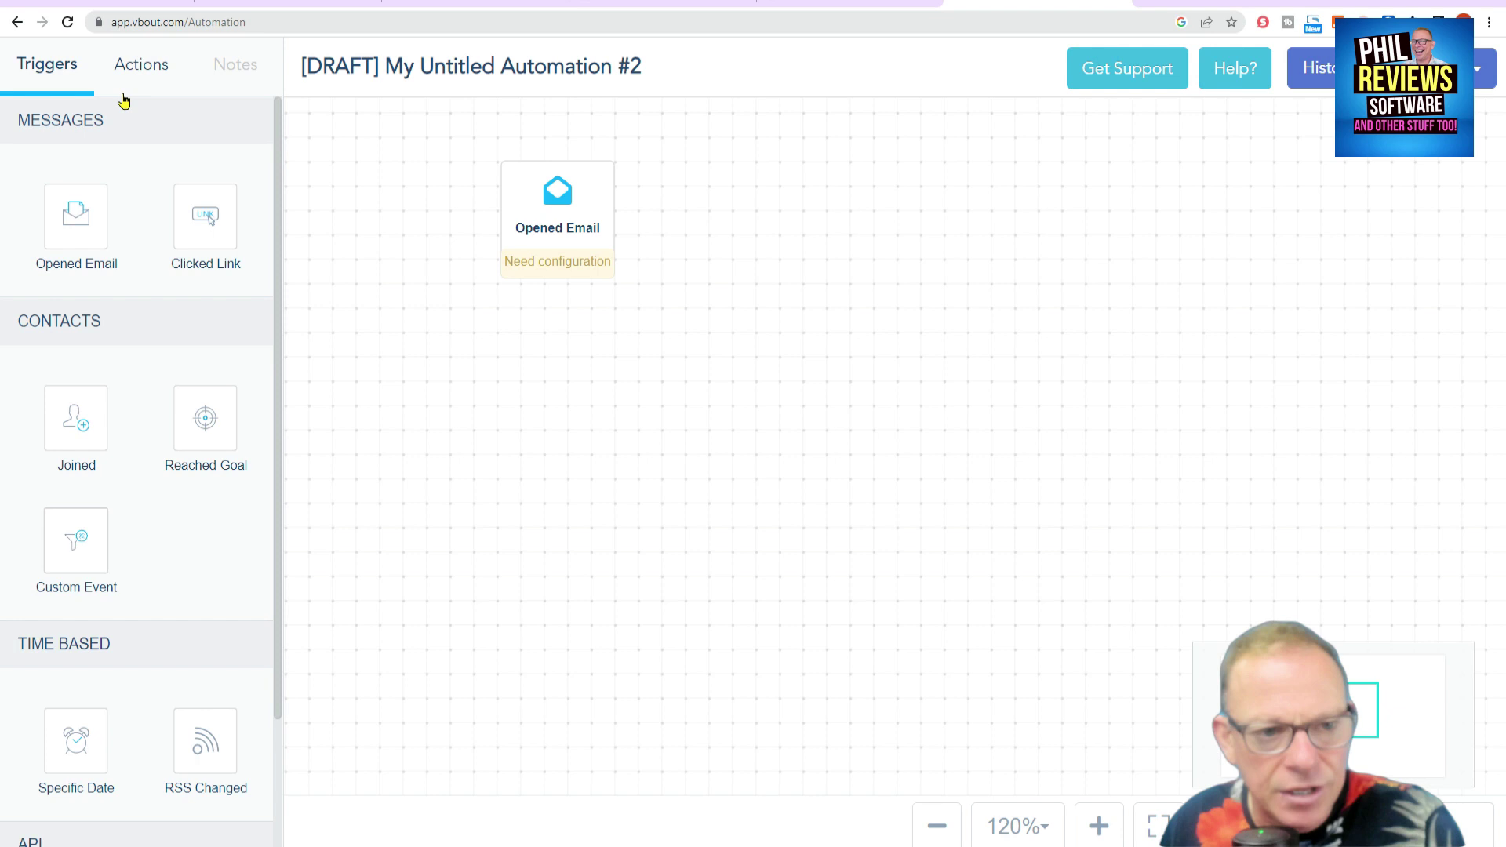
Step: Add Add to List and Send Email actions beneath the trigger
scroll(157, 636, down, 2)
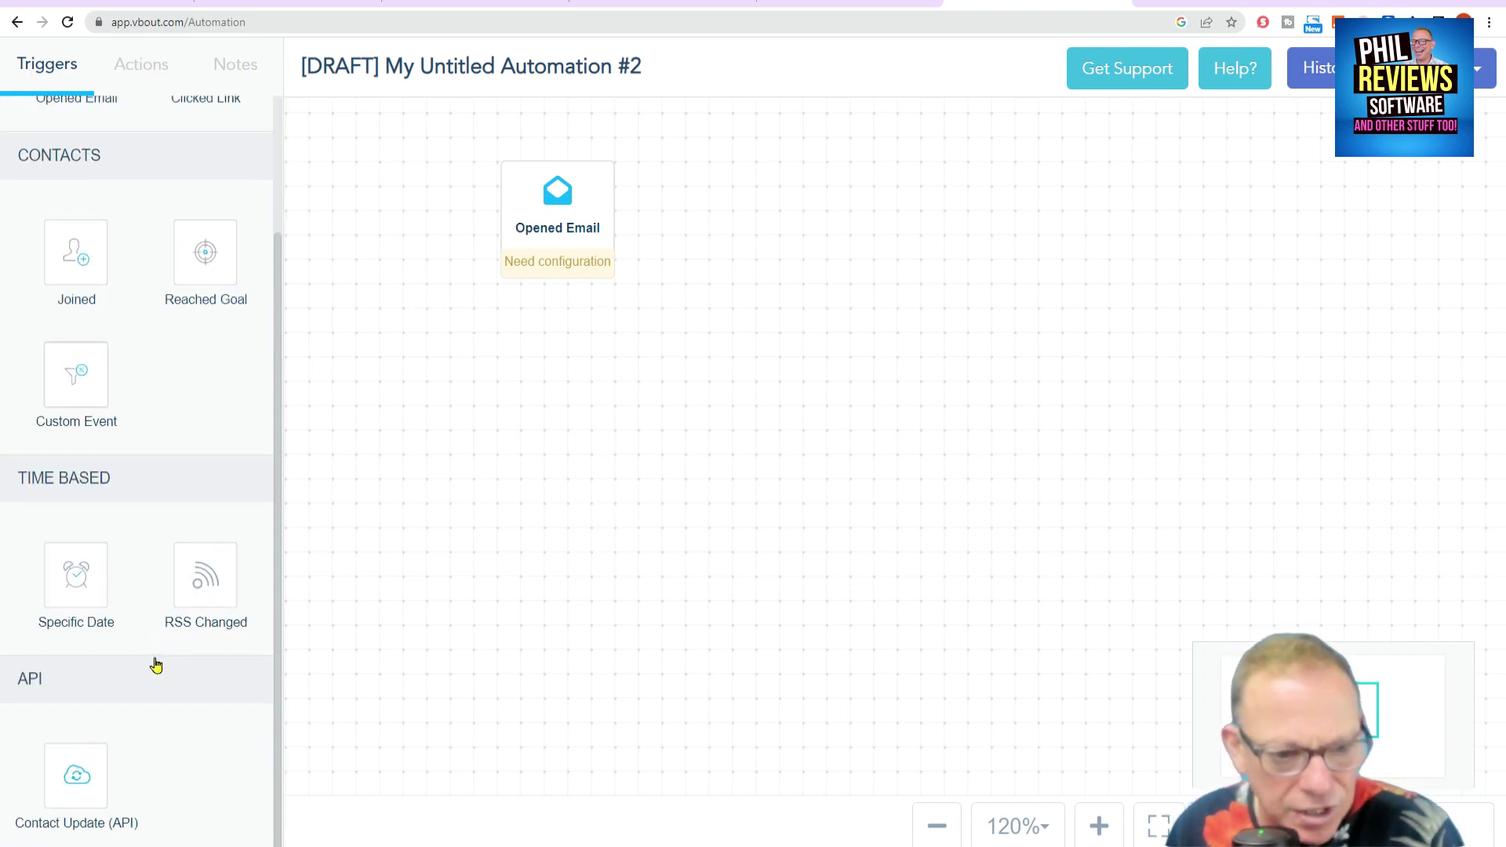
scroll(149, 644, up, 2)
click(130, 75)
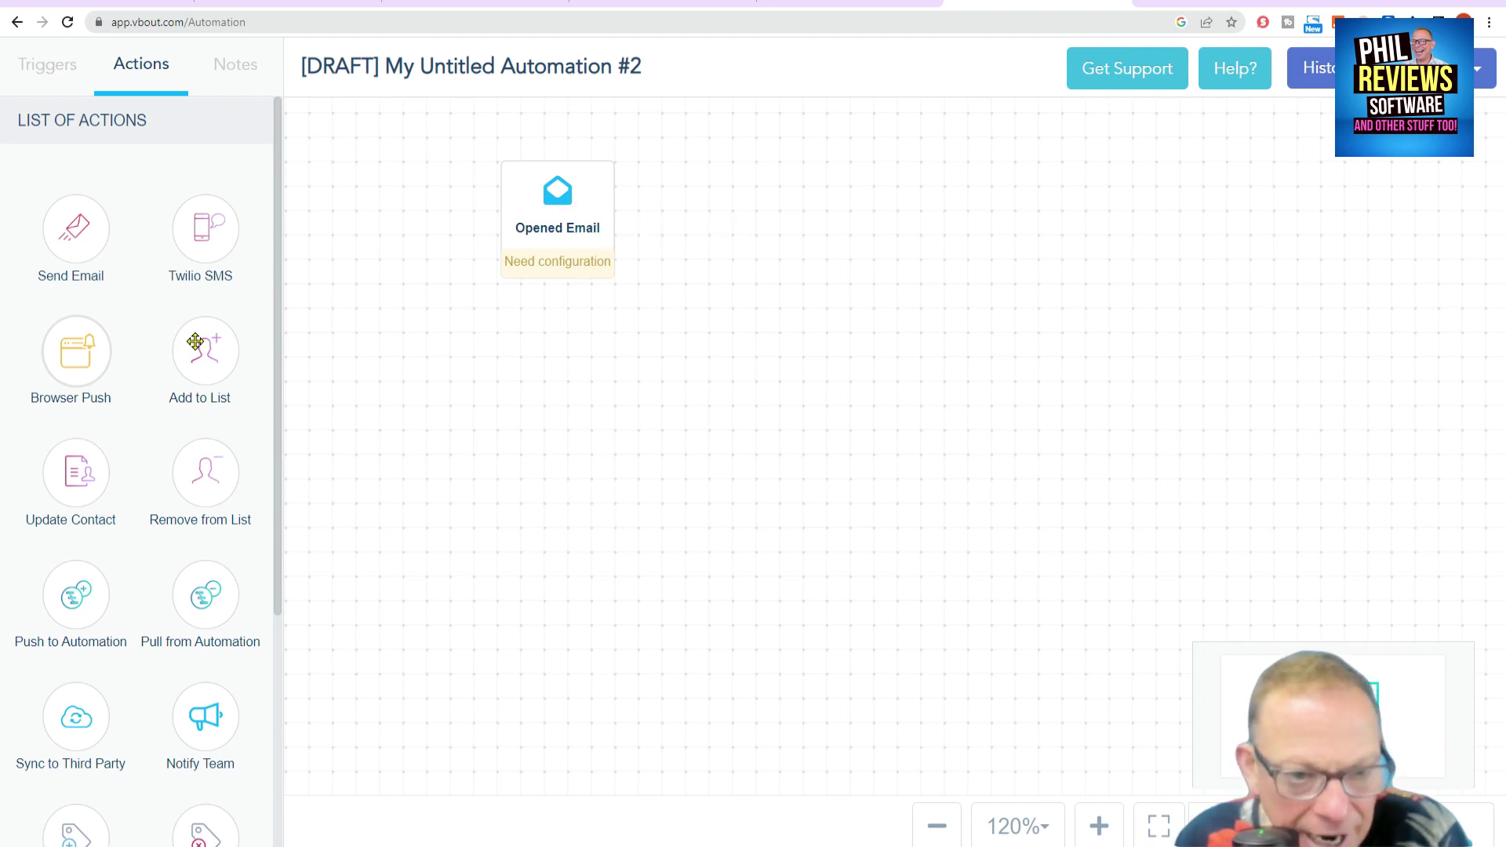
drag(205, 351, 544, 380)
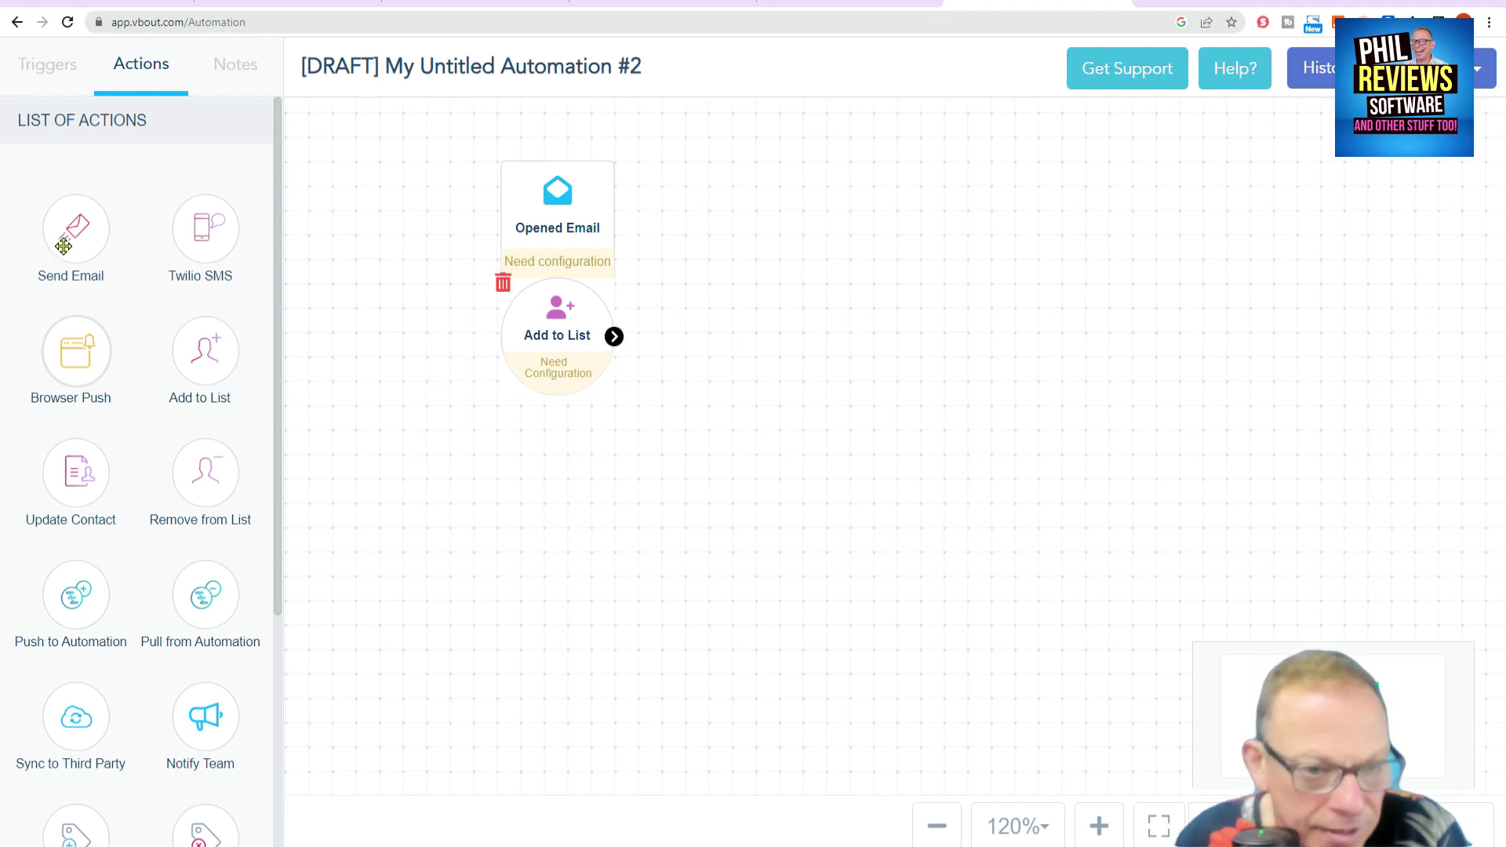
drag(69, 235, 728, 314)
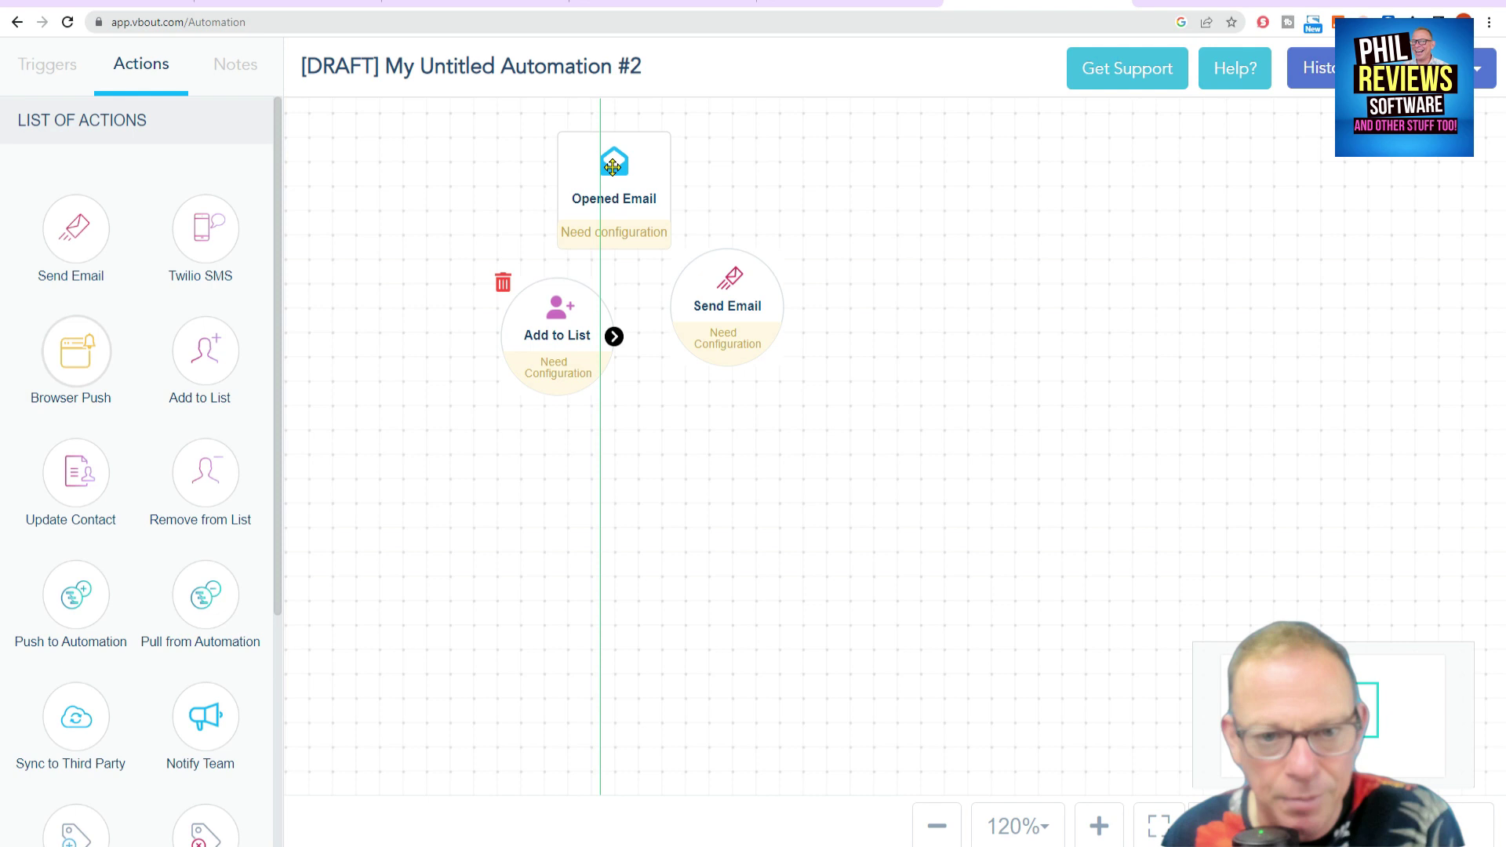
drag(612, 165, 612, 166)
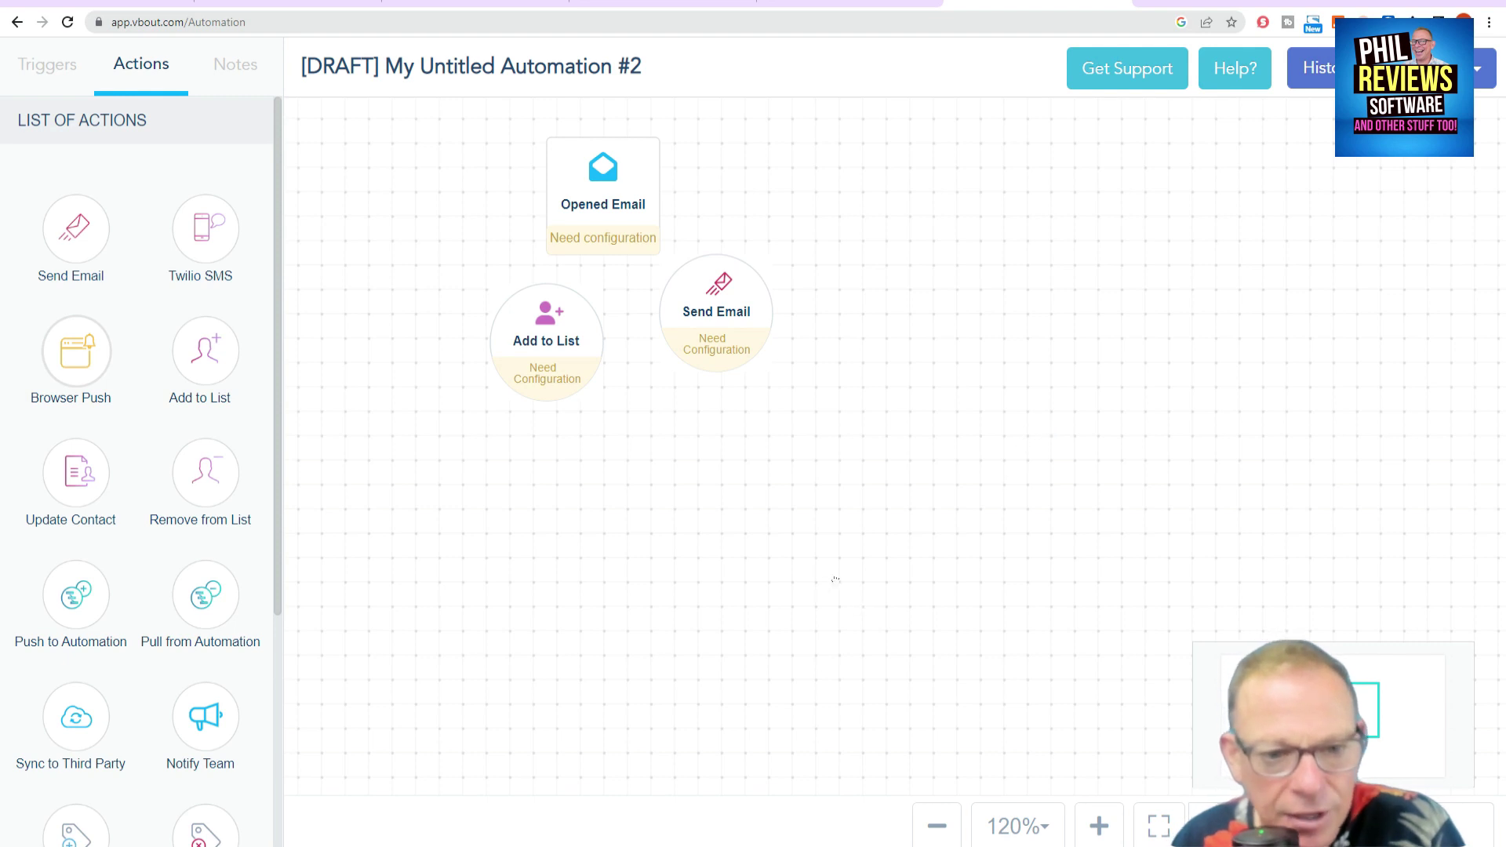
drag(277, 496, 246, 39)
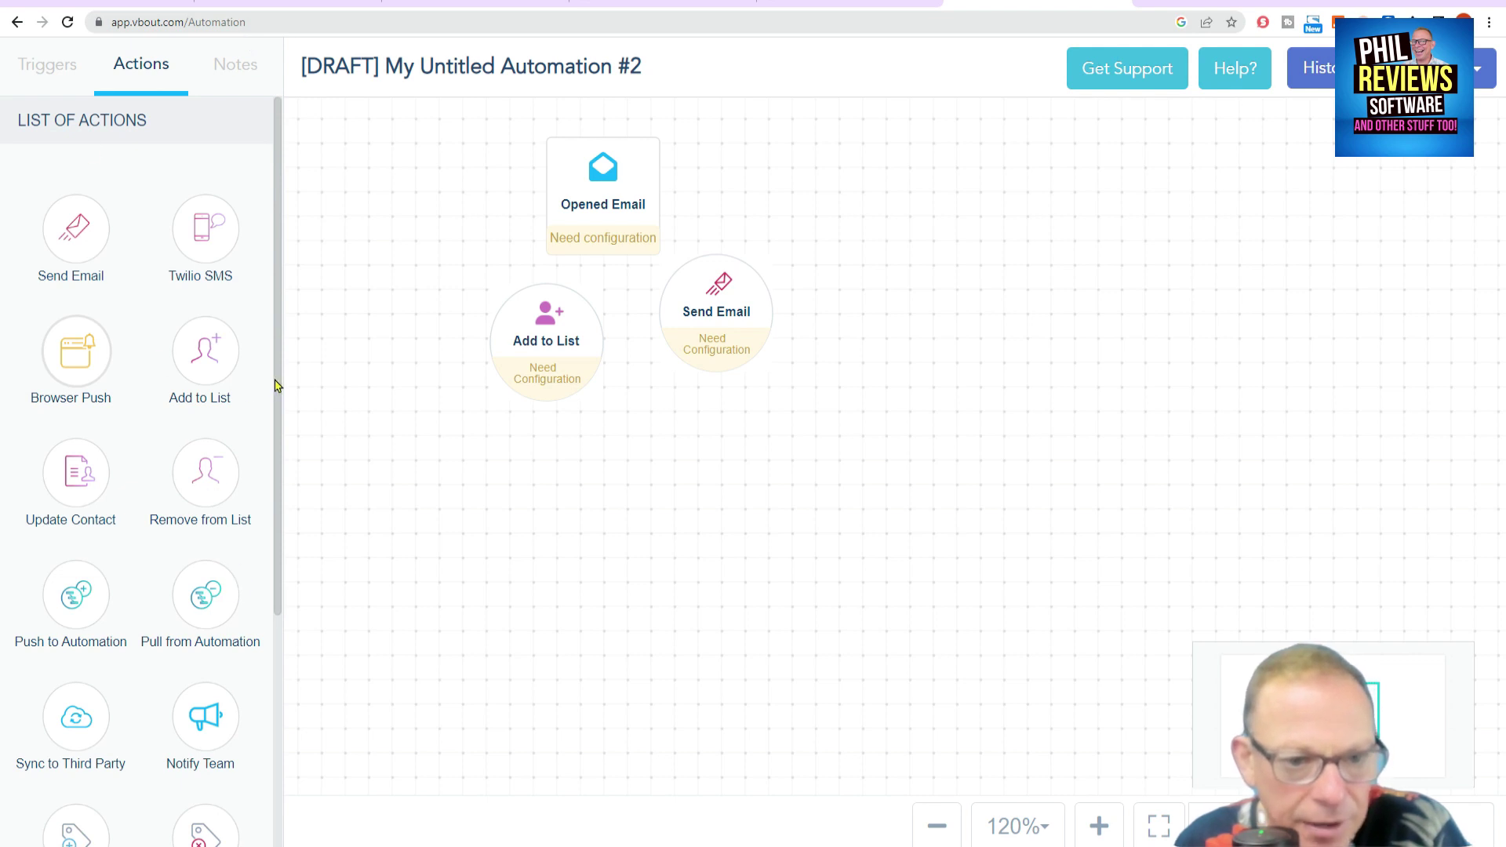
drag(278, 382, 75, 220)
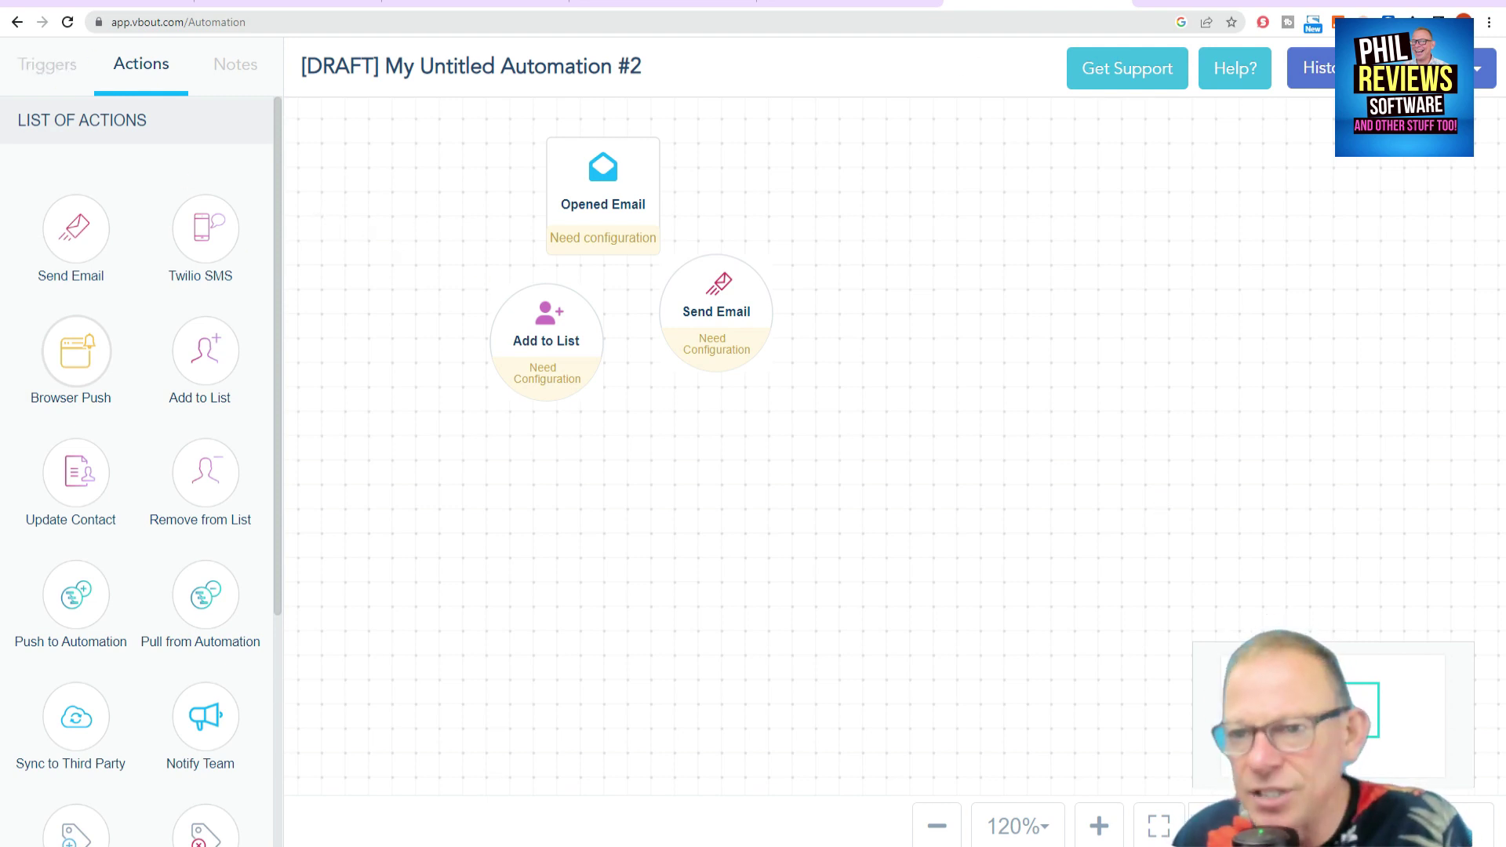
Step: Review connectable social networks, webinar, CRM, communication and reporting services in Manage Connections
click(31, 383)
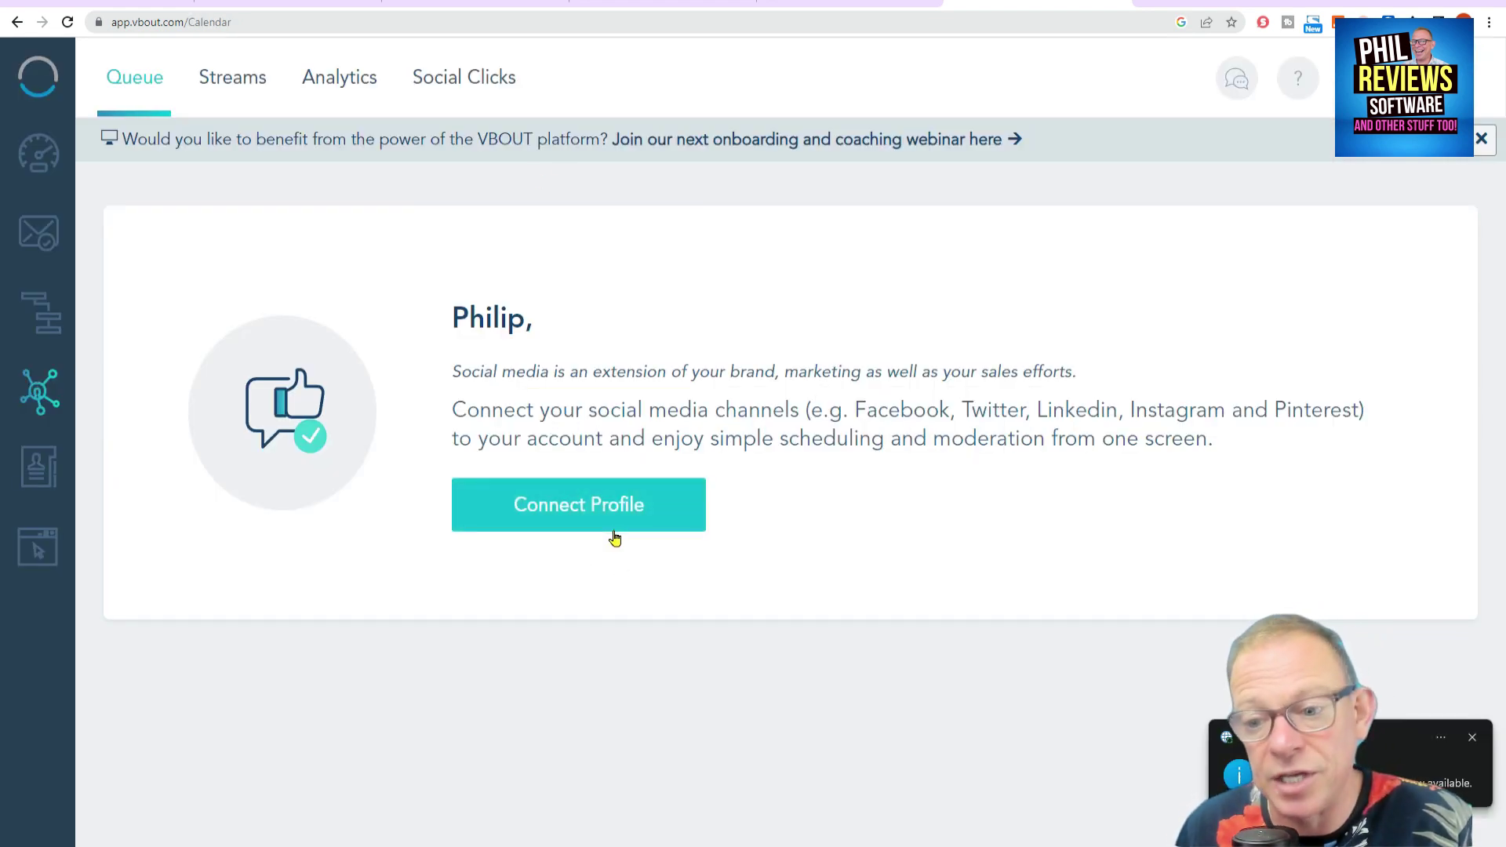
click(1471, 738)
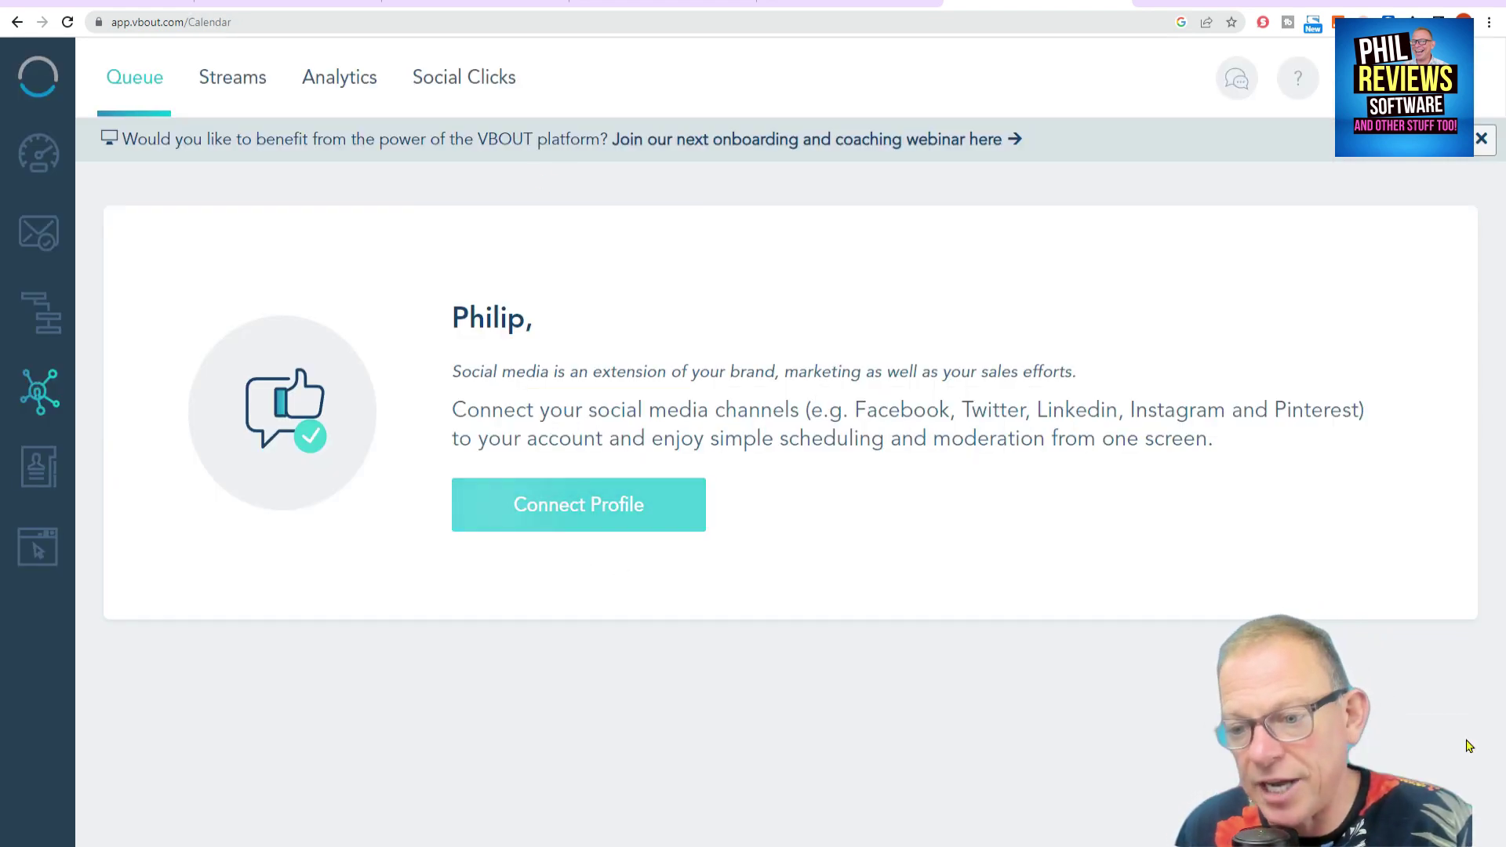
click(629, 513)
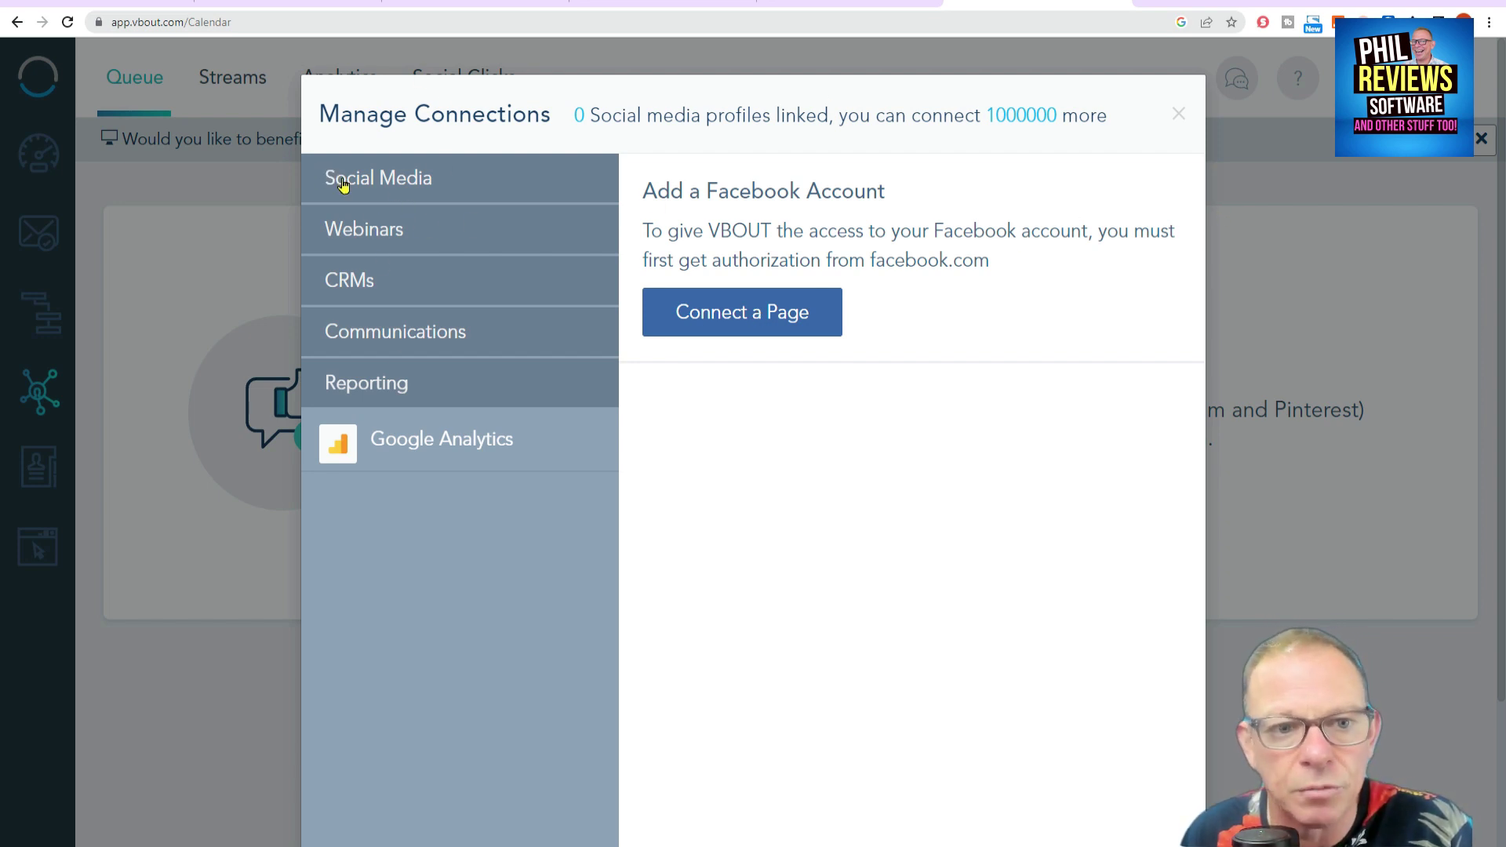
click(370, 182)
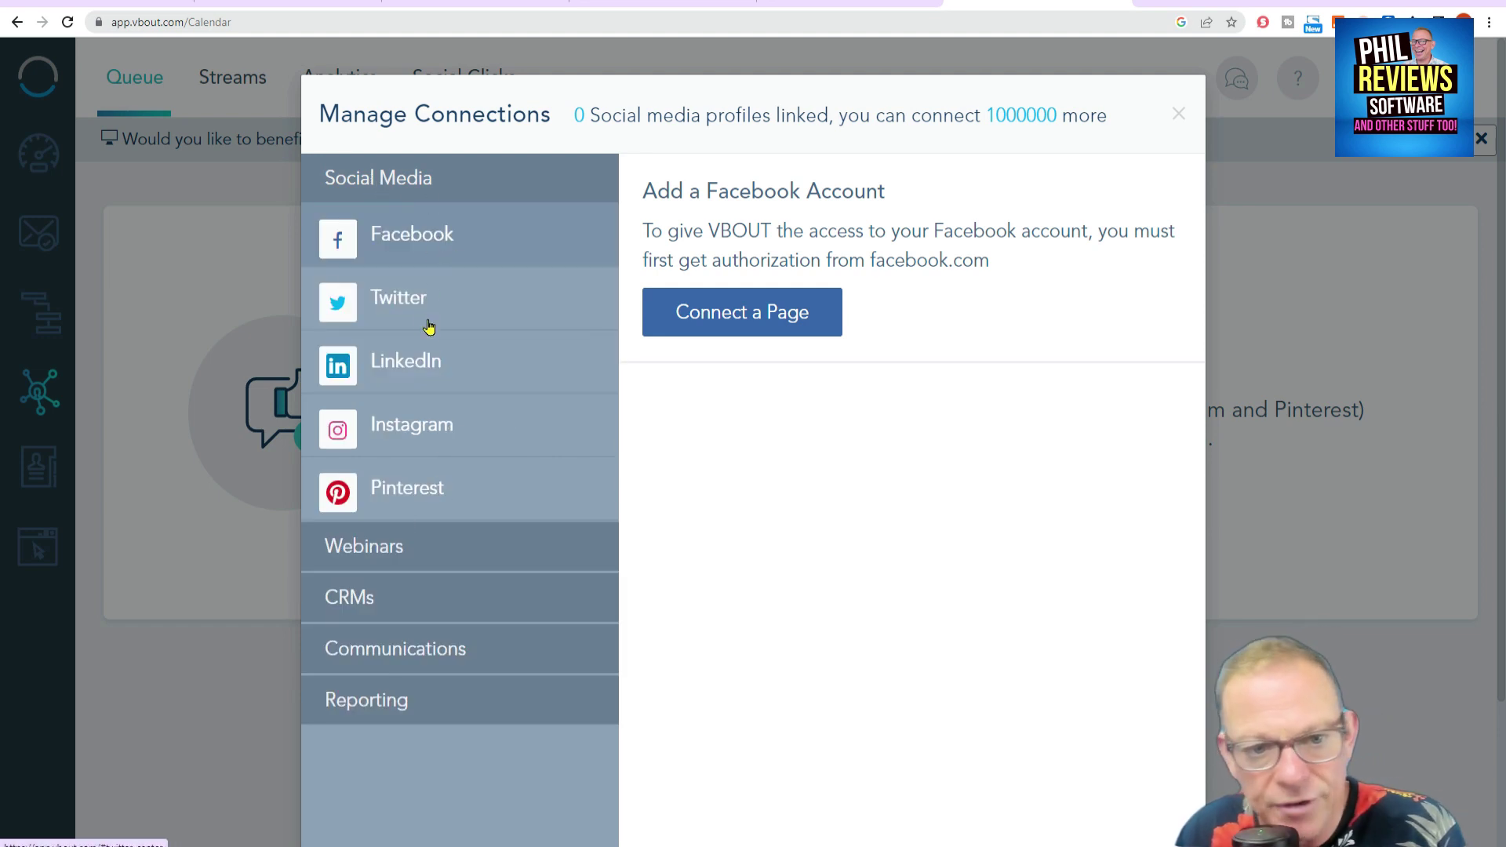
click(400, 549)
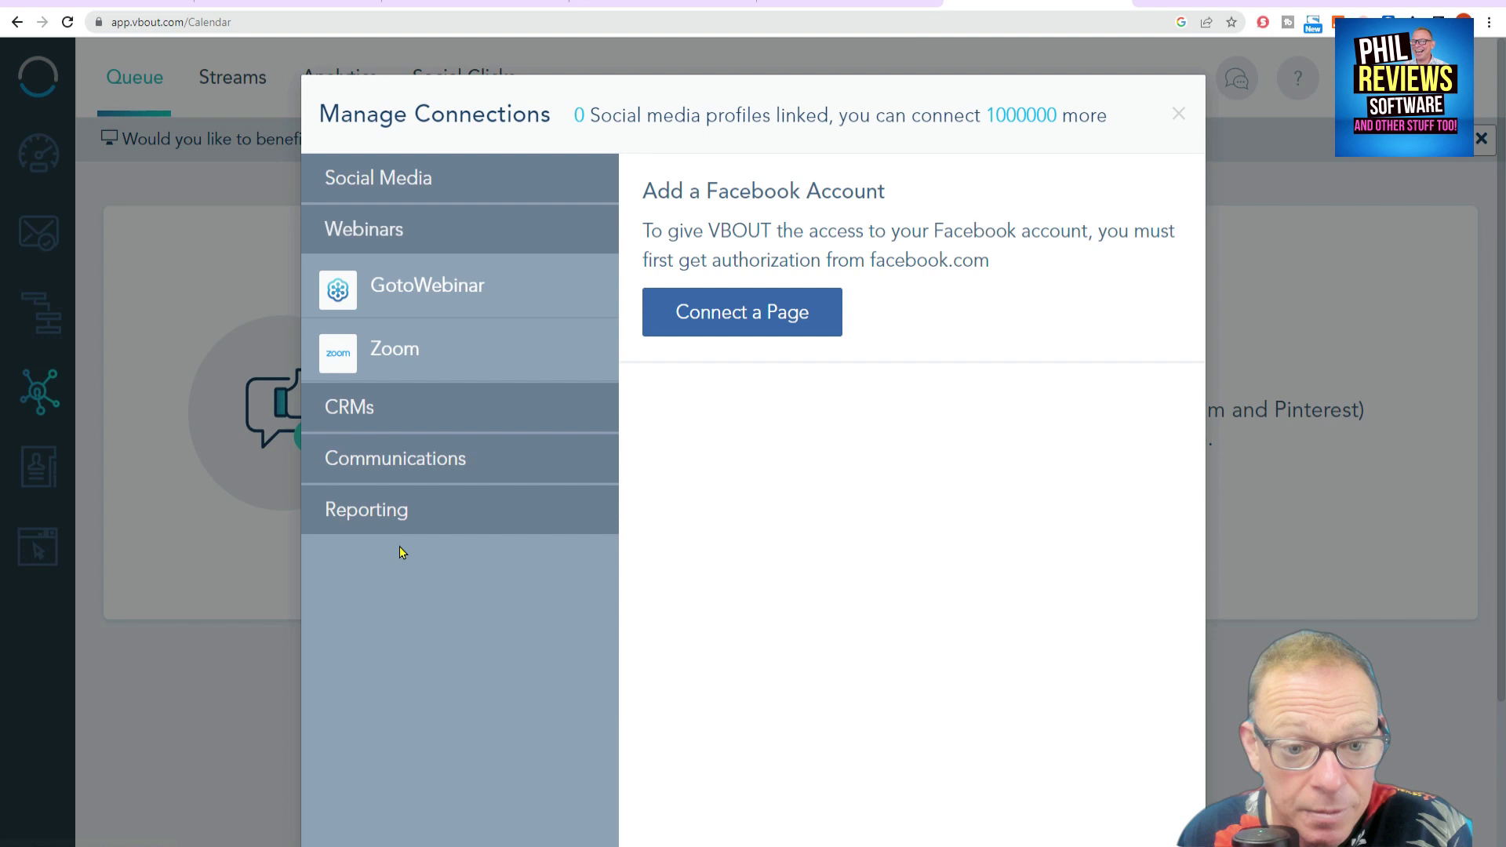
click(377, 414)
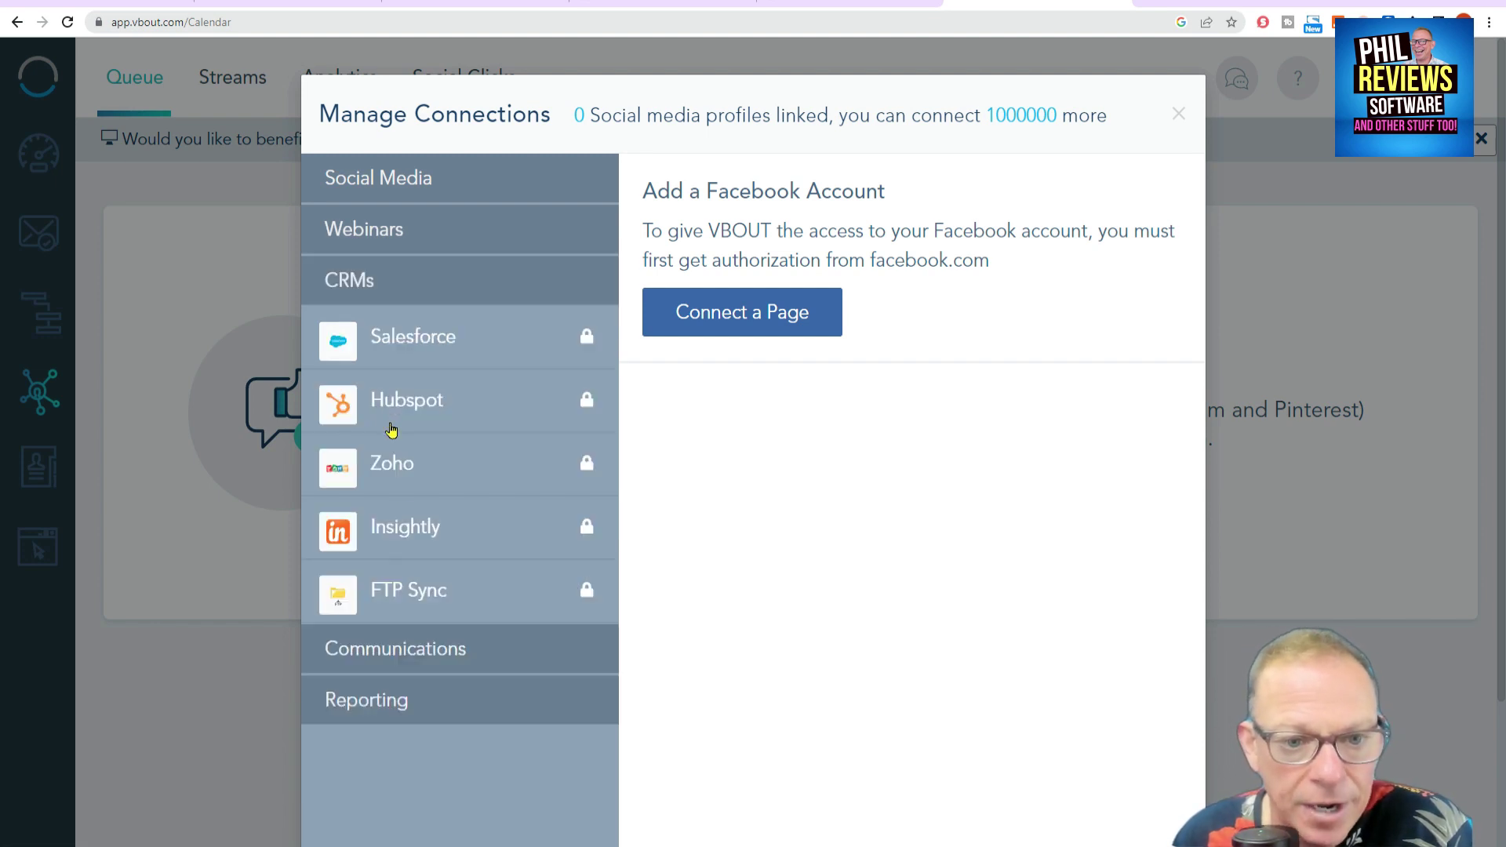
click(440, 656)
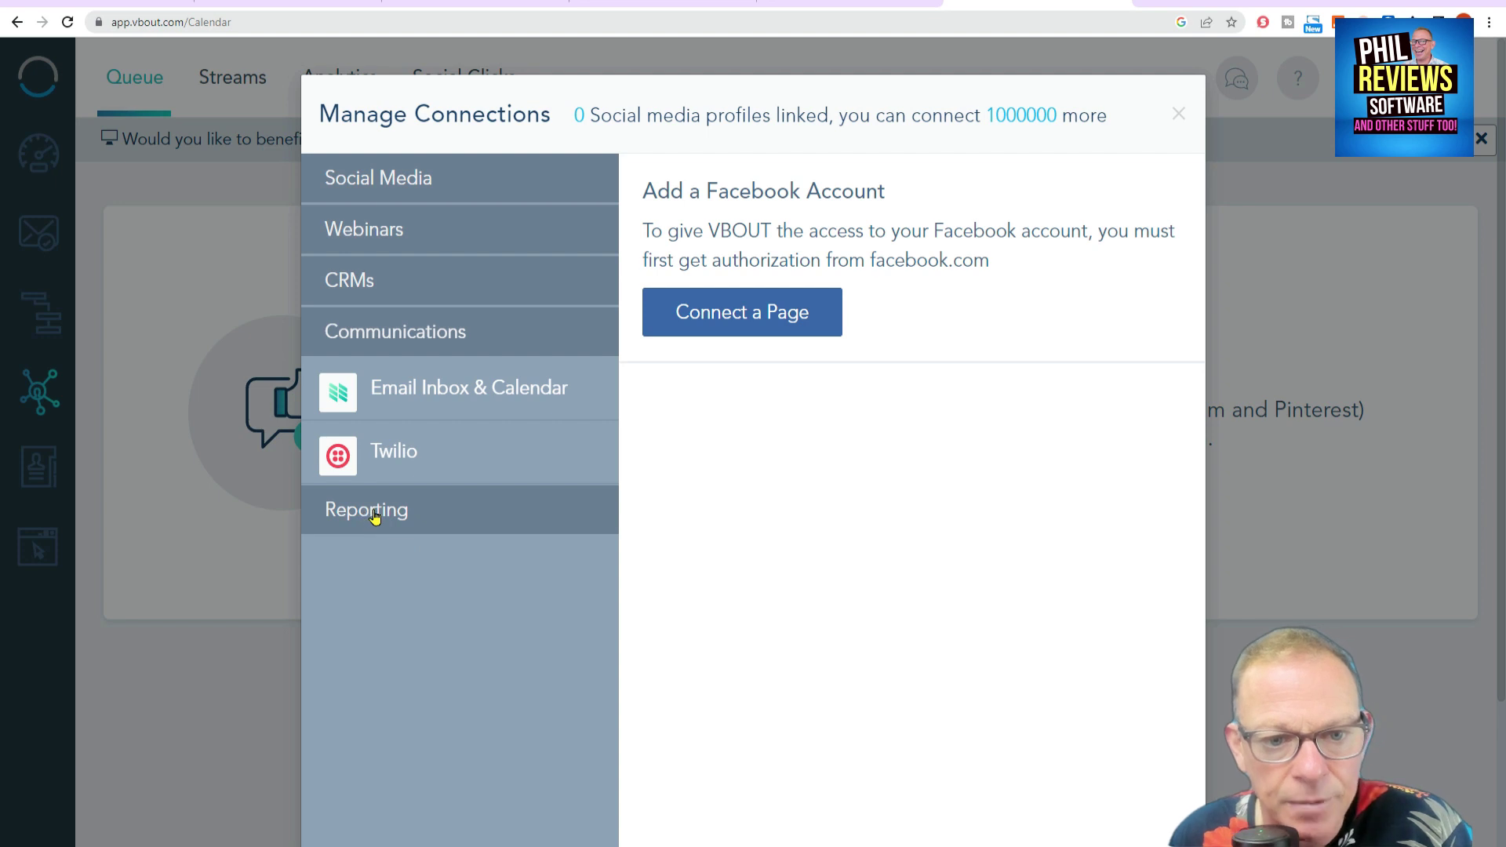
drag(375, 512, 384, 511)
click(1178, 114)
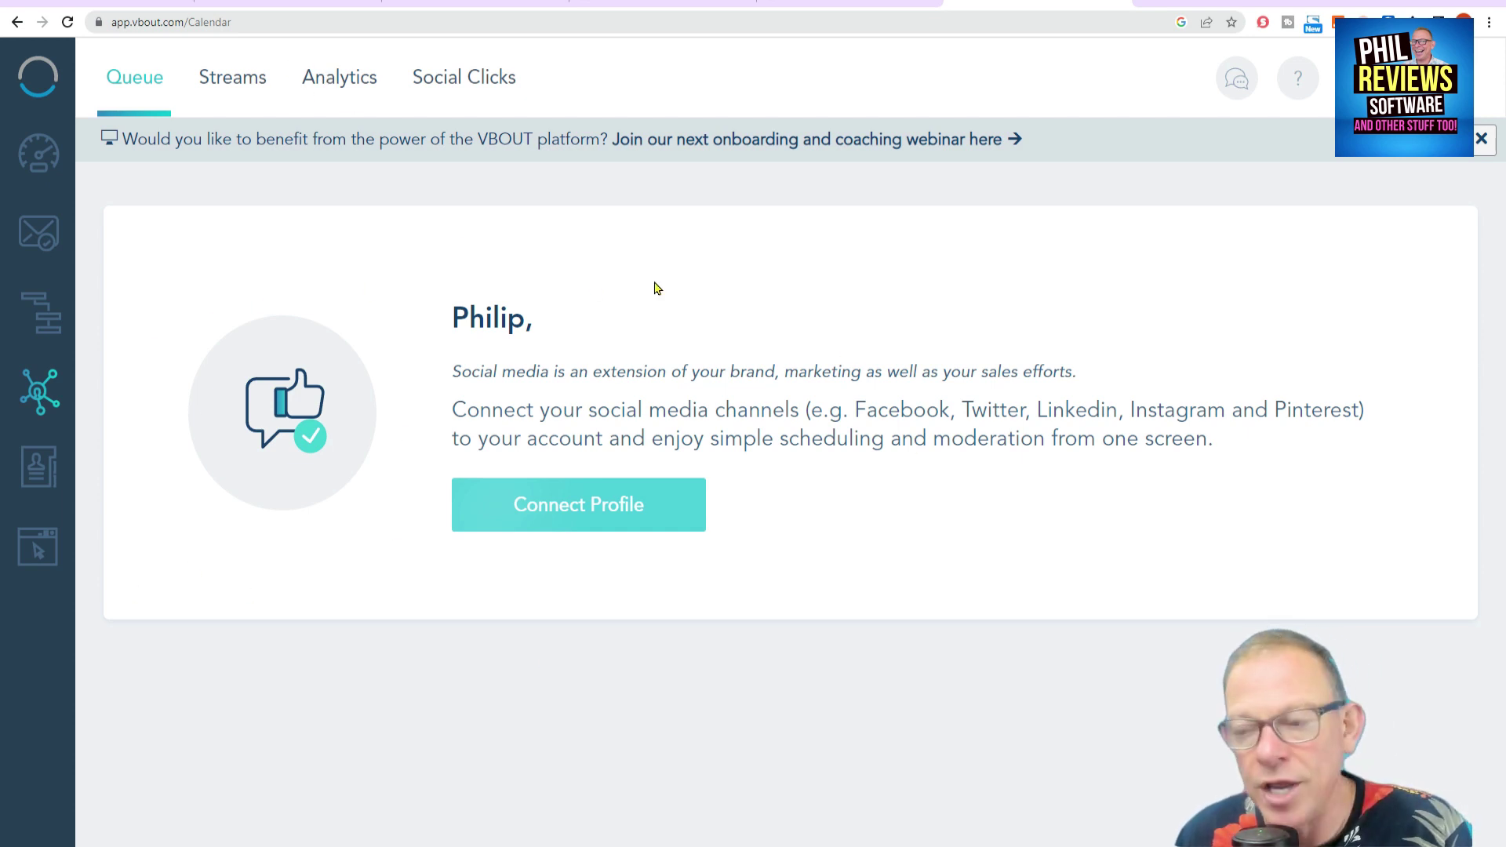
Step: Look through Contacts' Lists, Lead Scoring and Goals pages, ending on Audiences
click(37, 466)
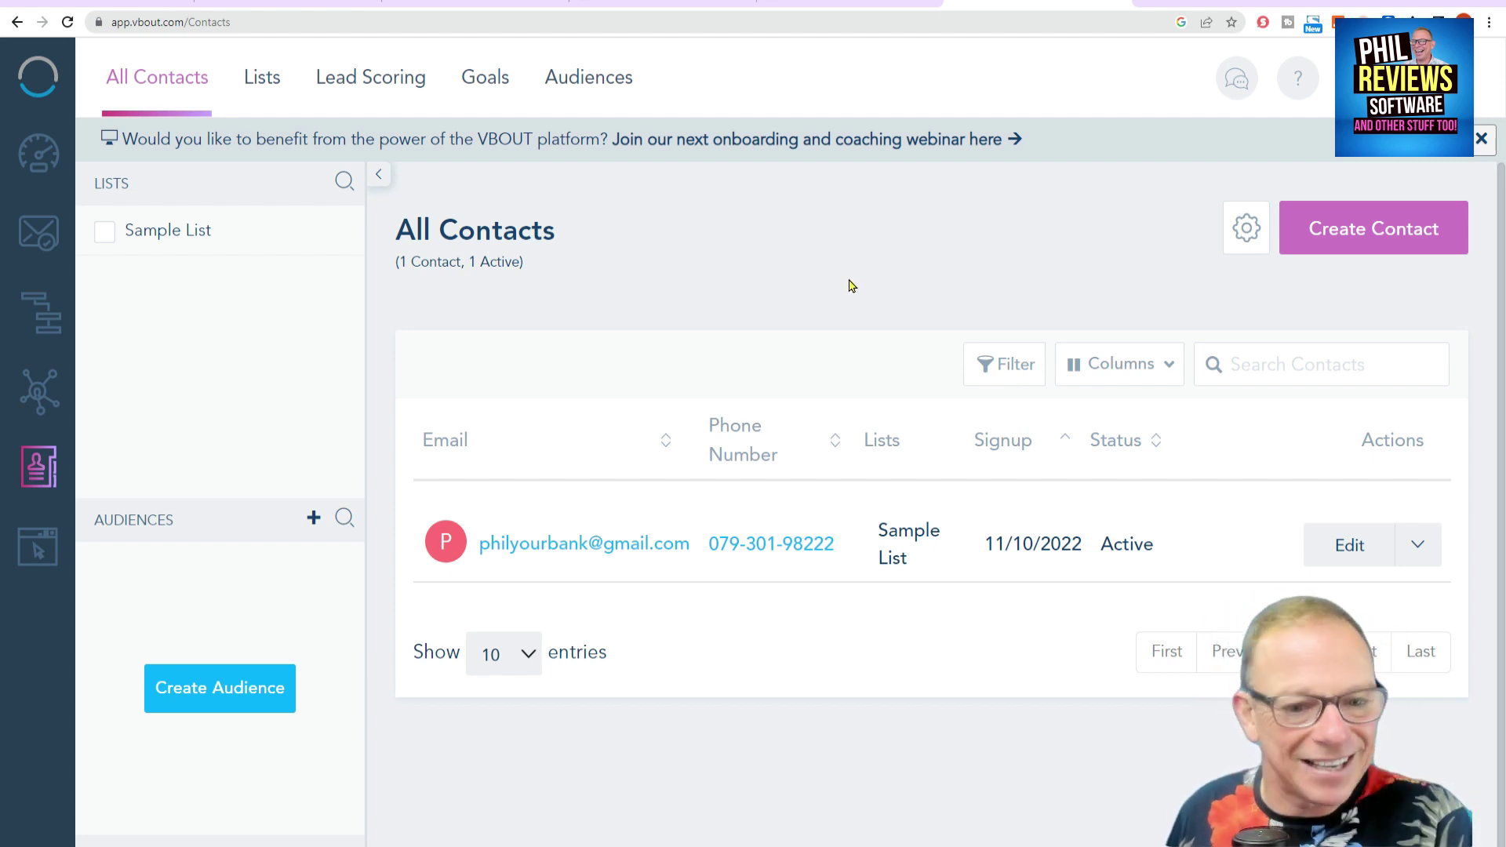
click(278, 99)
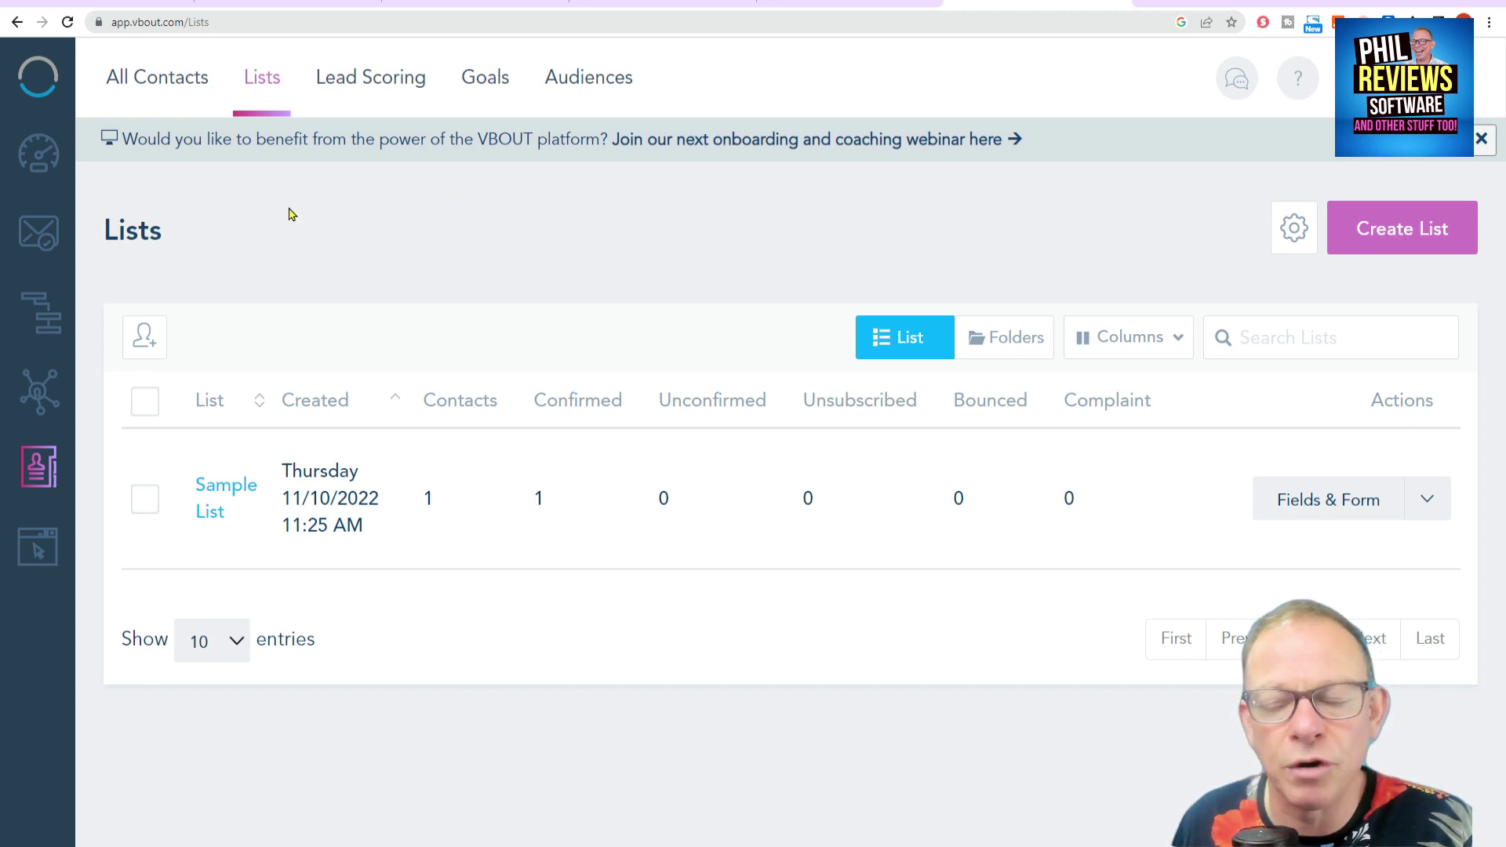
click(382, 91)
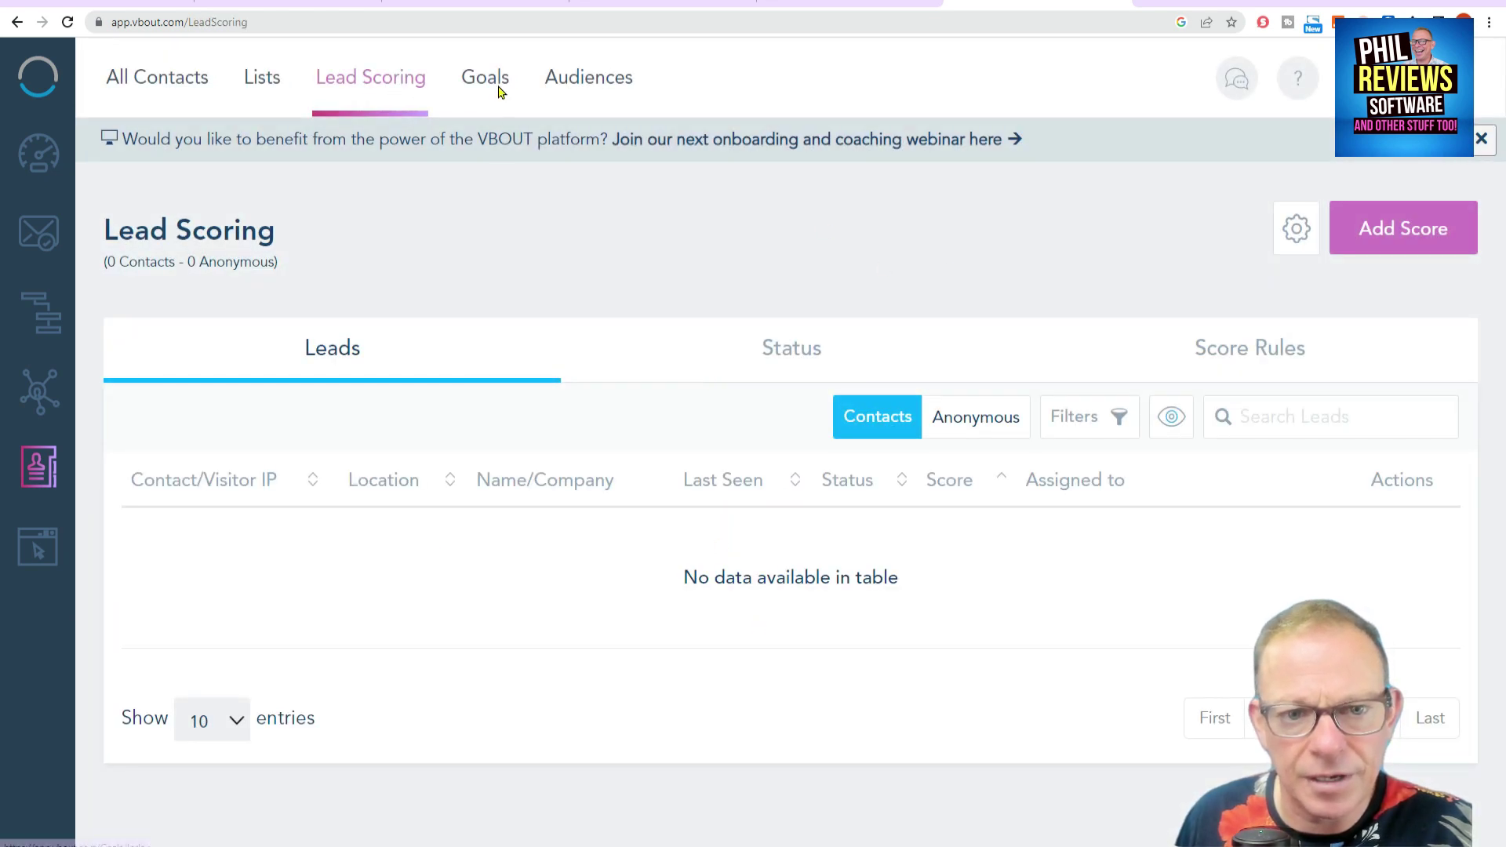
click(497, 91)
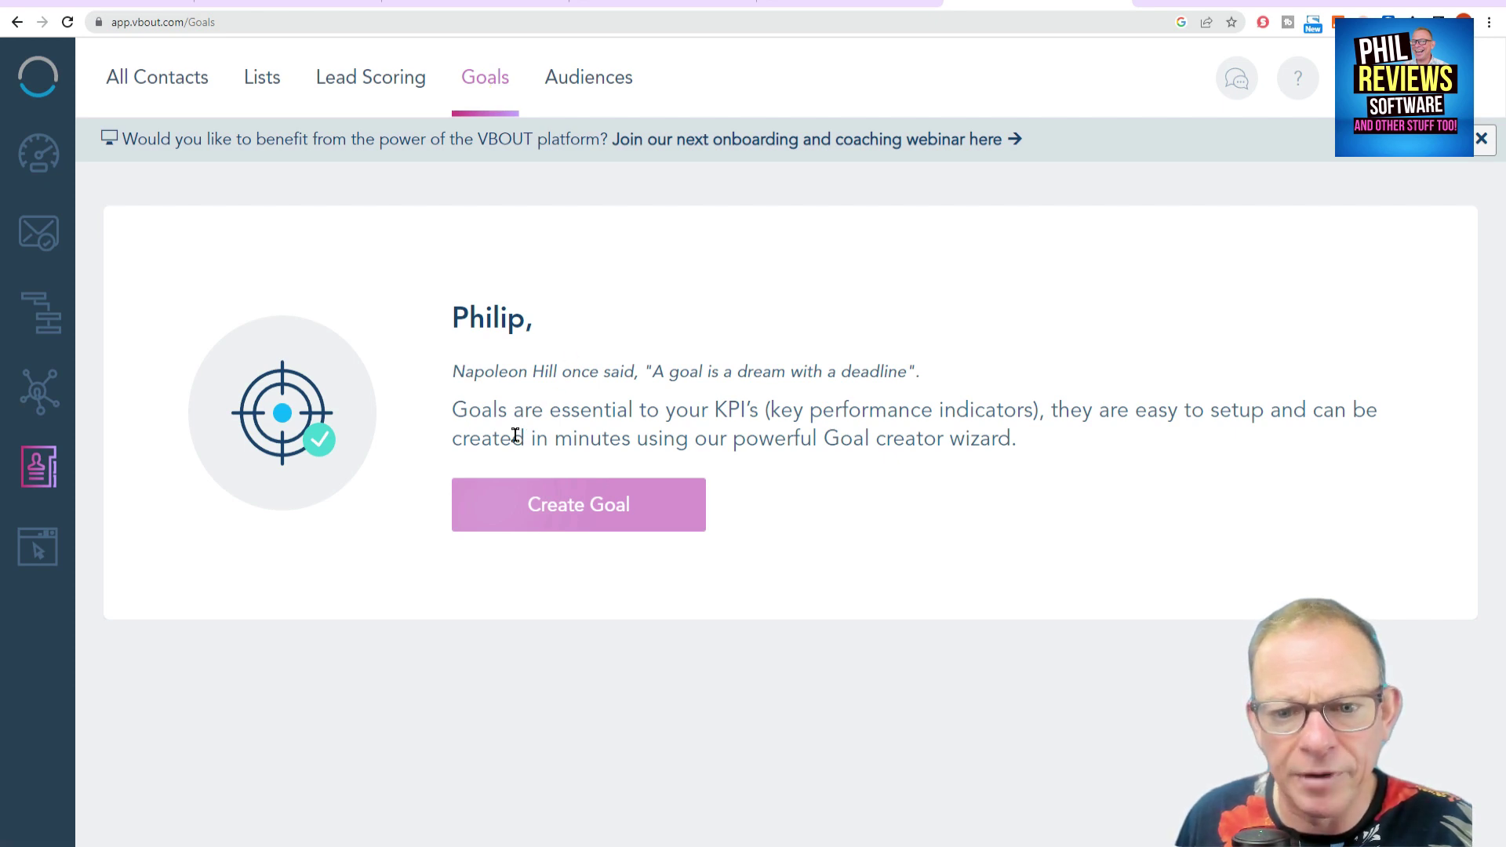
click(605, 78)
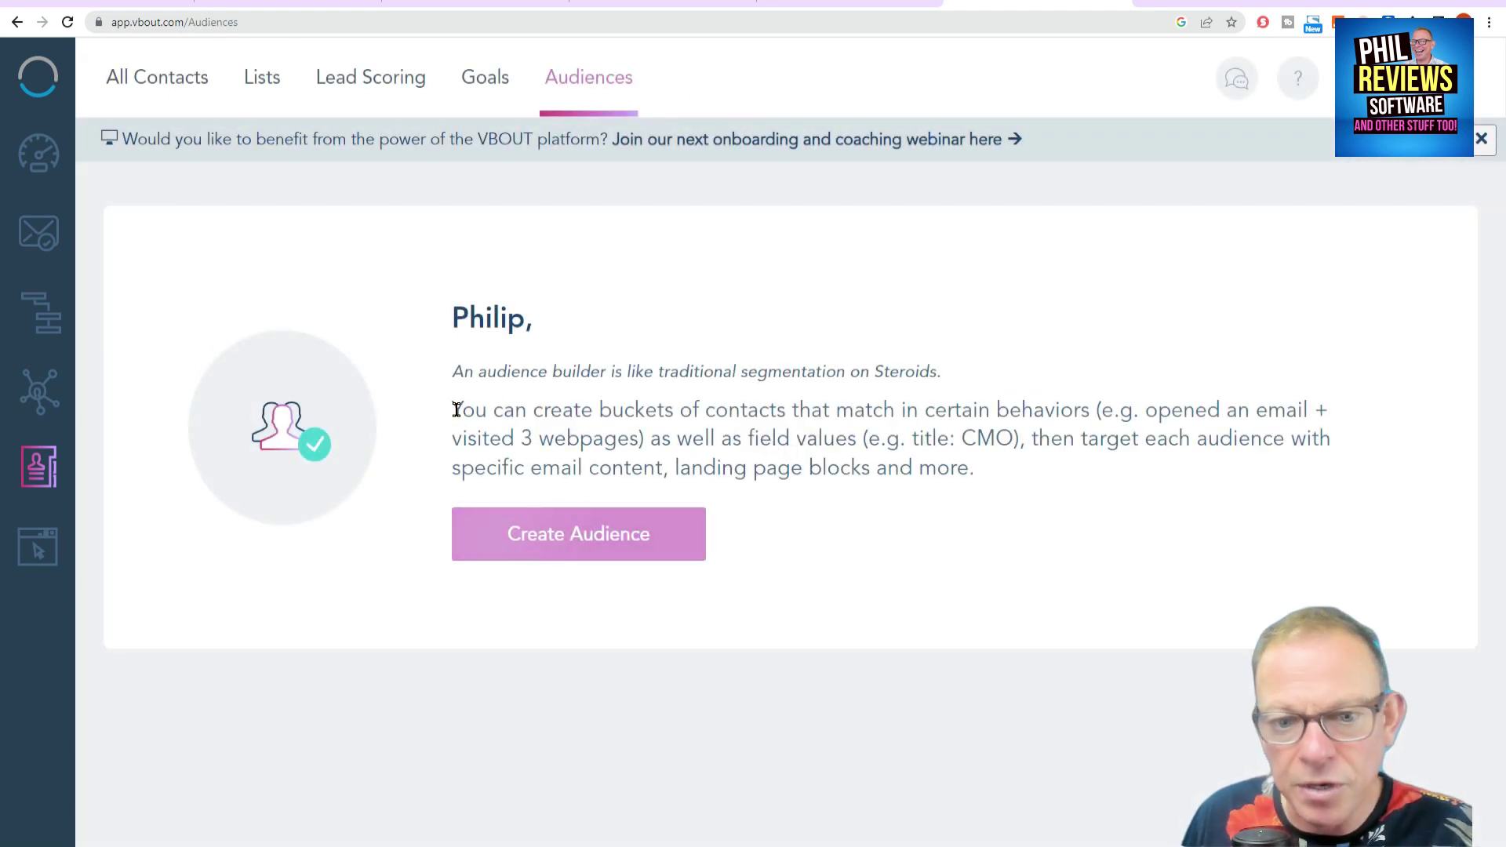
drag(454, 407, 1066, 491)
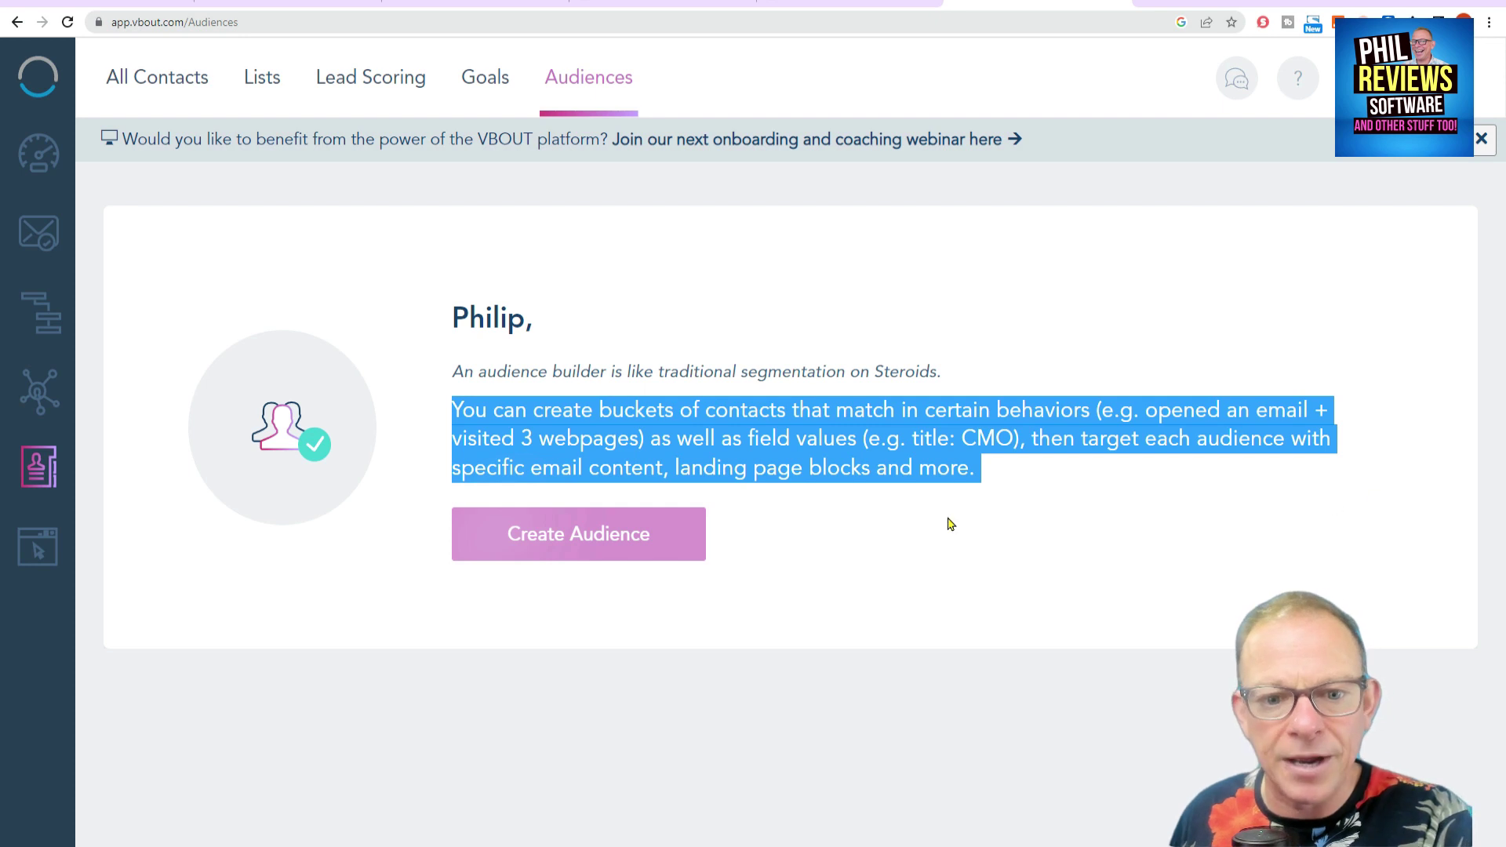
click(1113, 525)
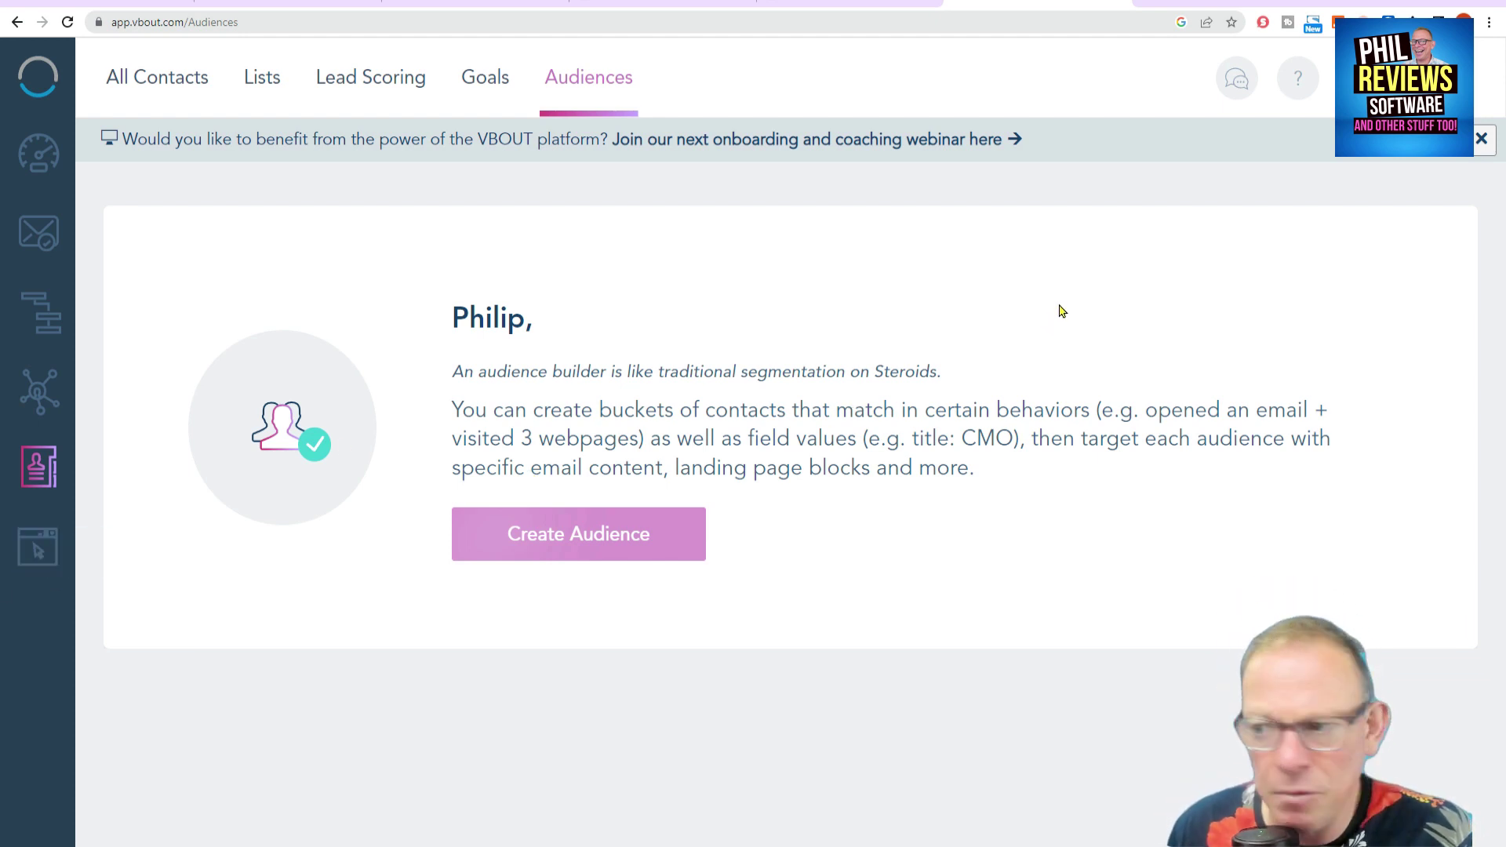
Step: Open Landing Pages, look at Site Popups, then return to the Landing Pages list
click(61, 563)
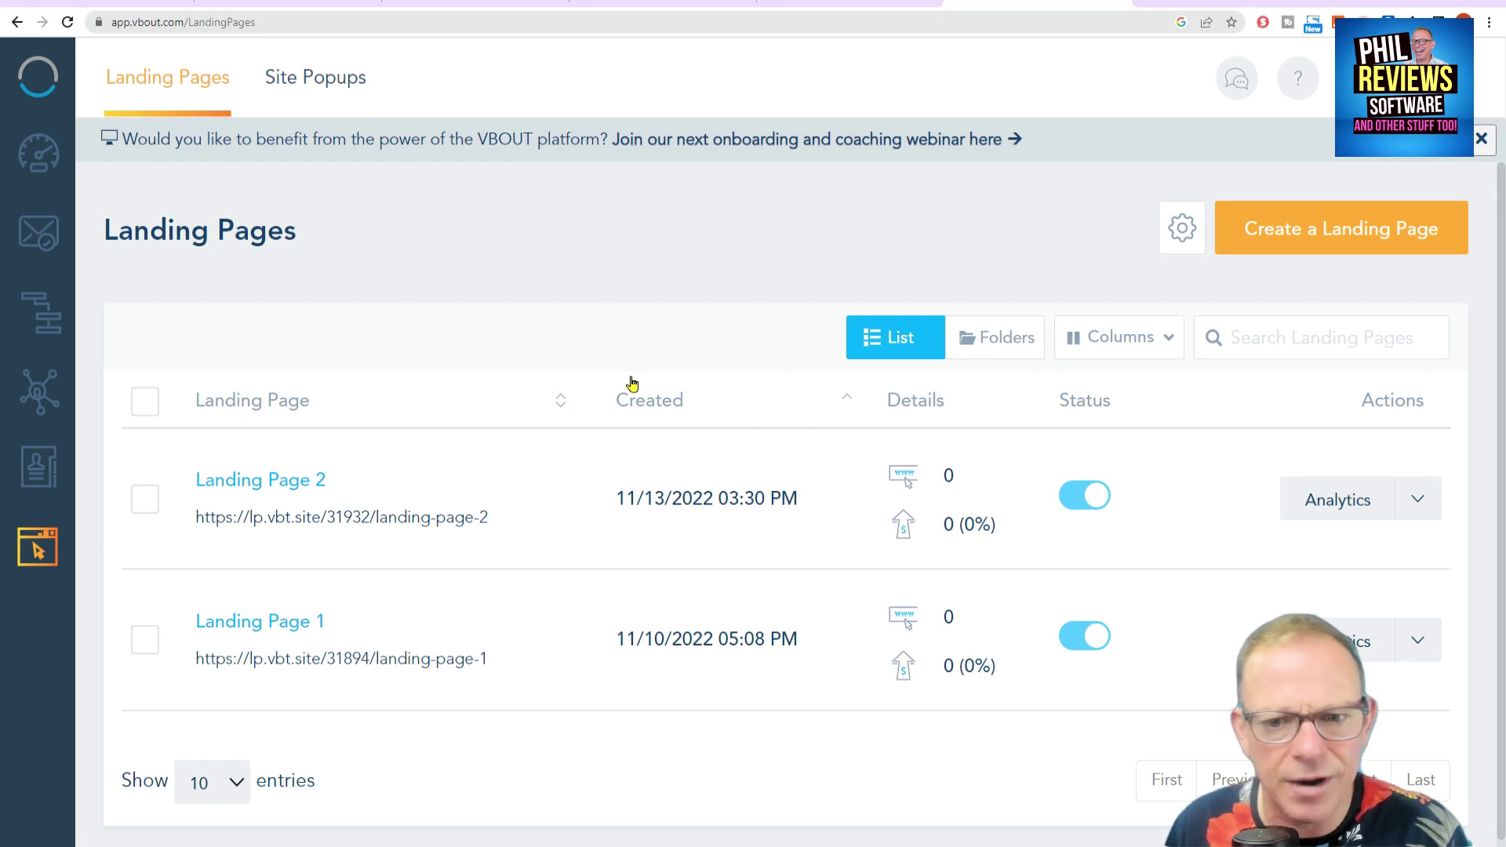
click(307, 81)
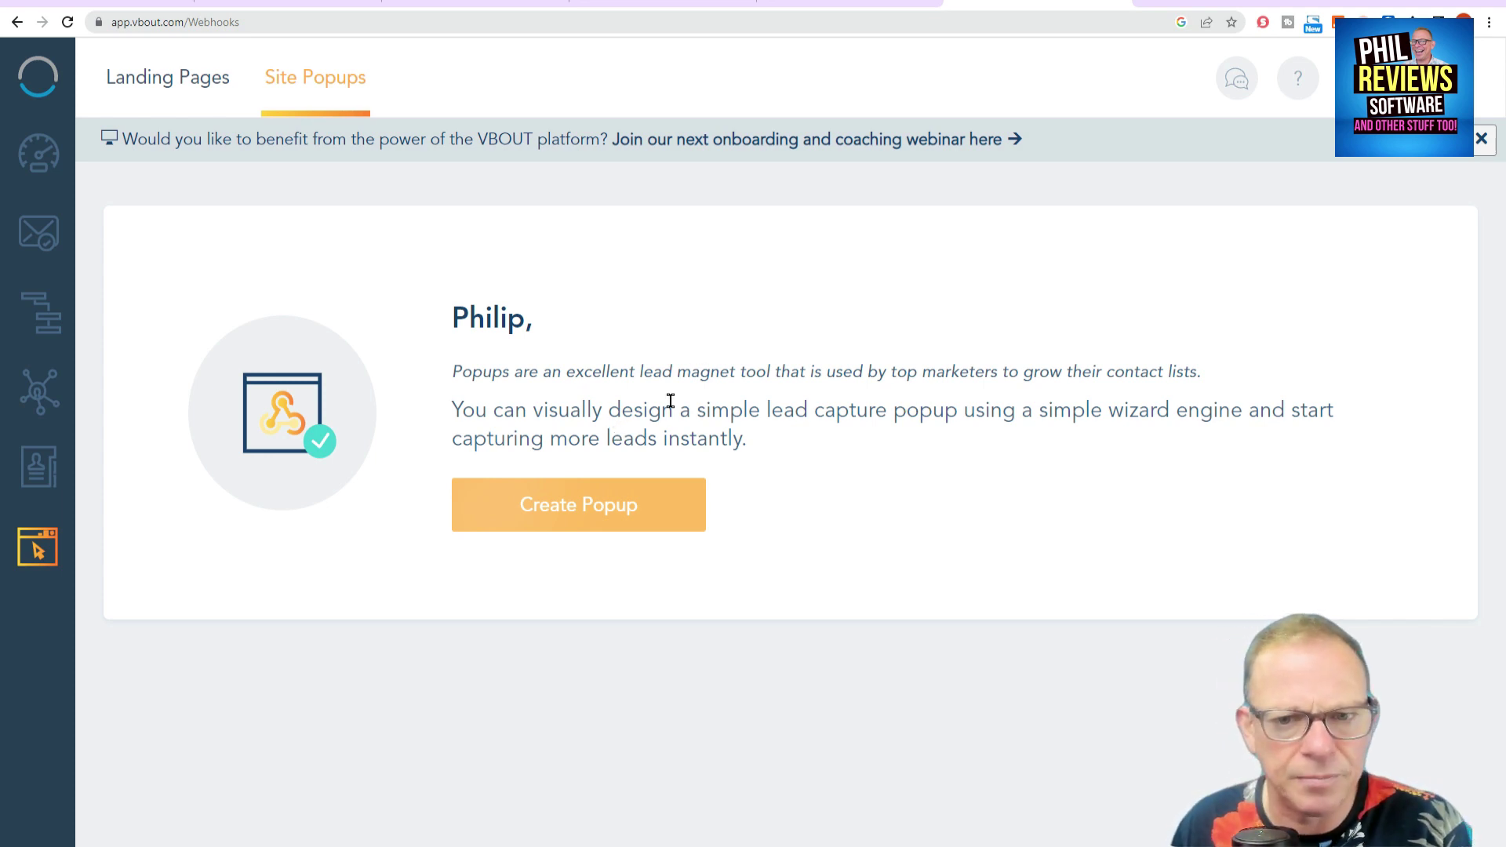
click(141, 80)
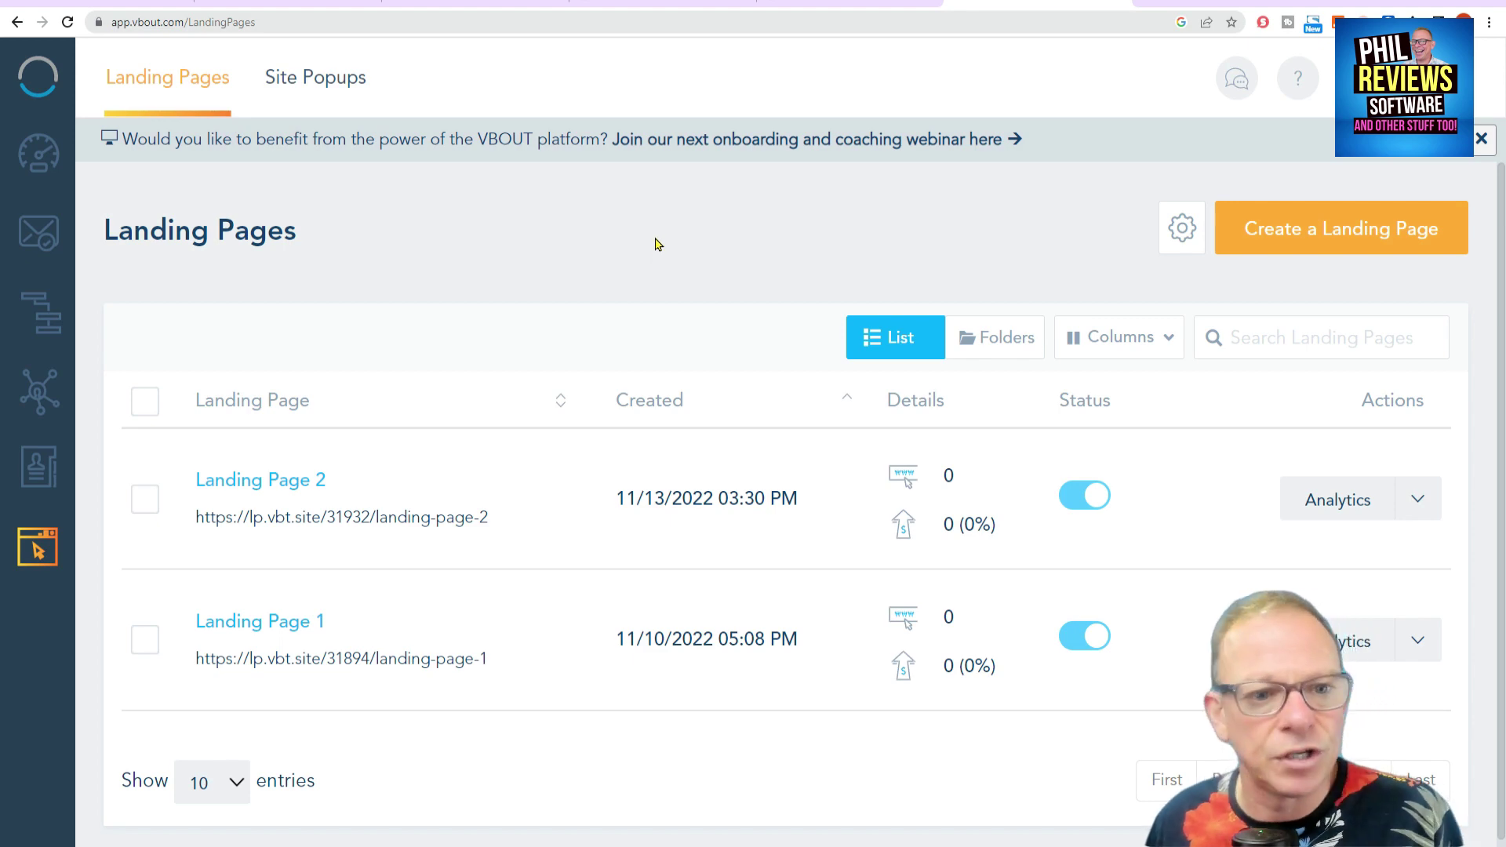
Step: Start Landing Page 3, review its Domain, Style, Tracking and Cookie Compliance settings, then close them
click(1372, 242)
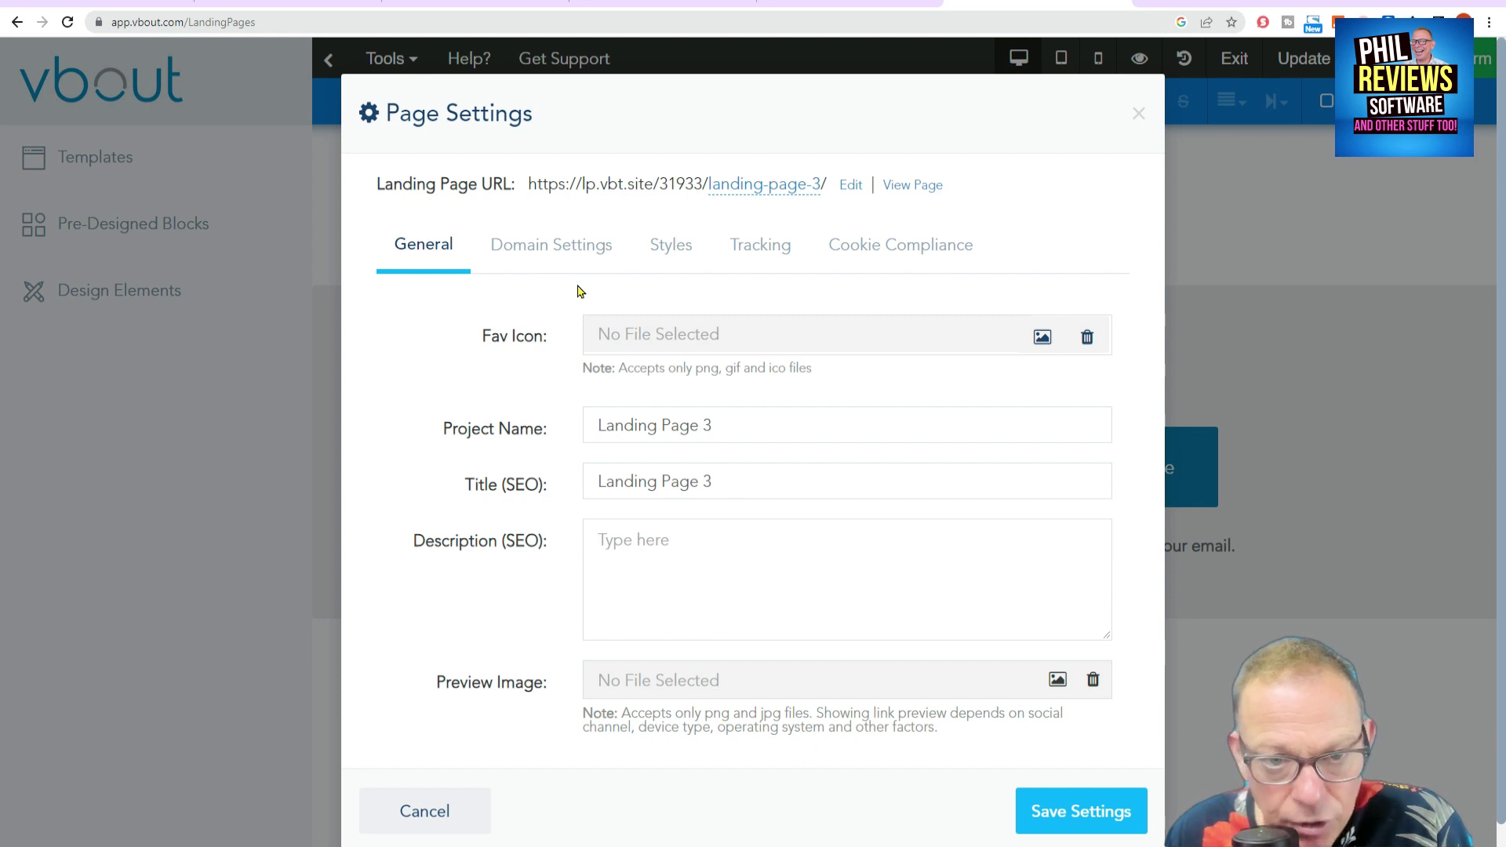
click(571, 260)
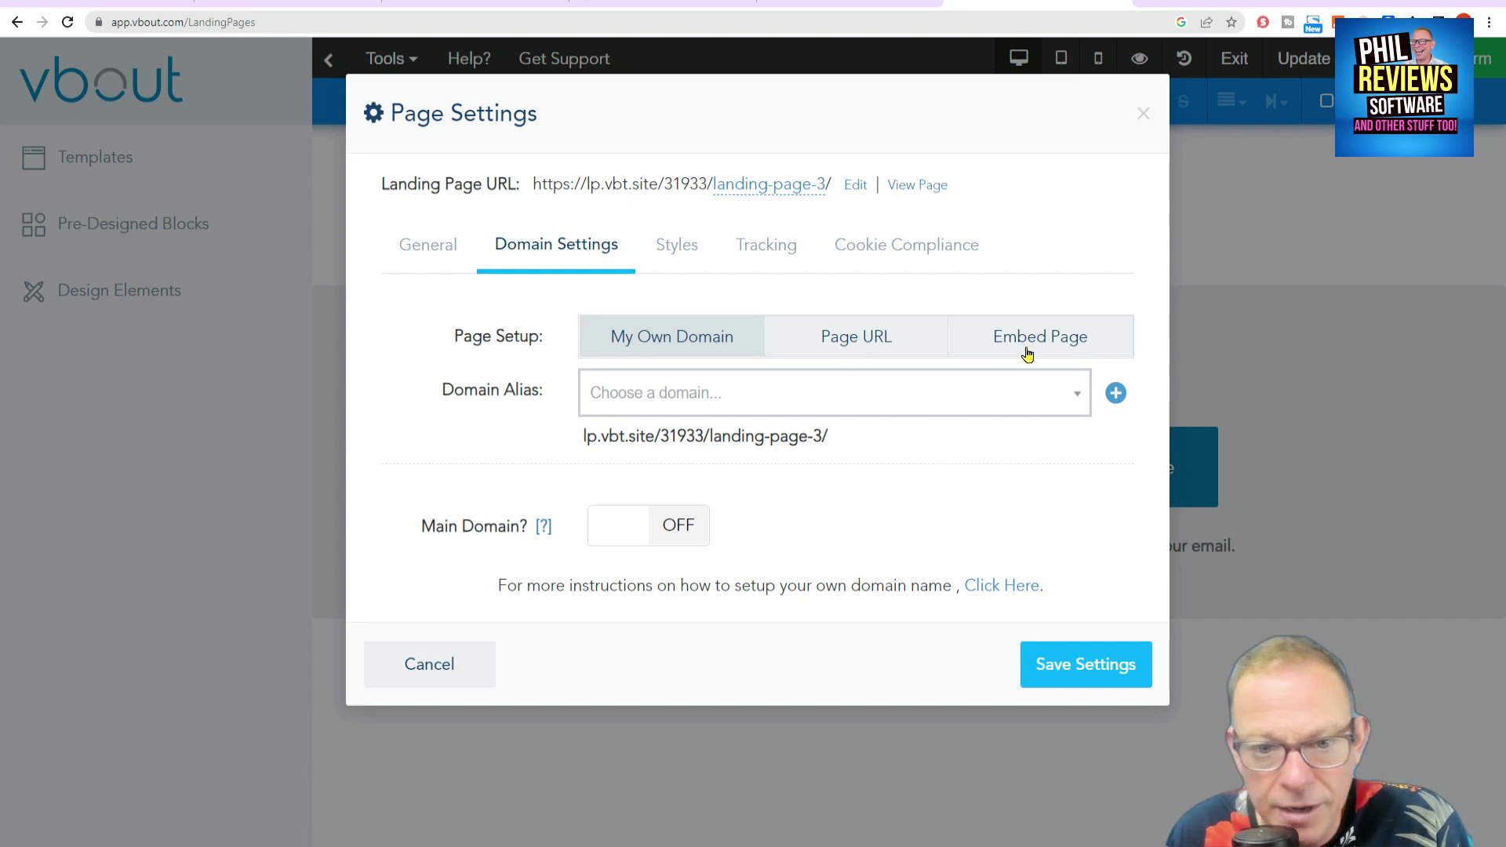
click(665, 239)
click(775, 247)
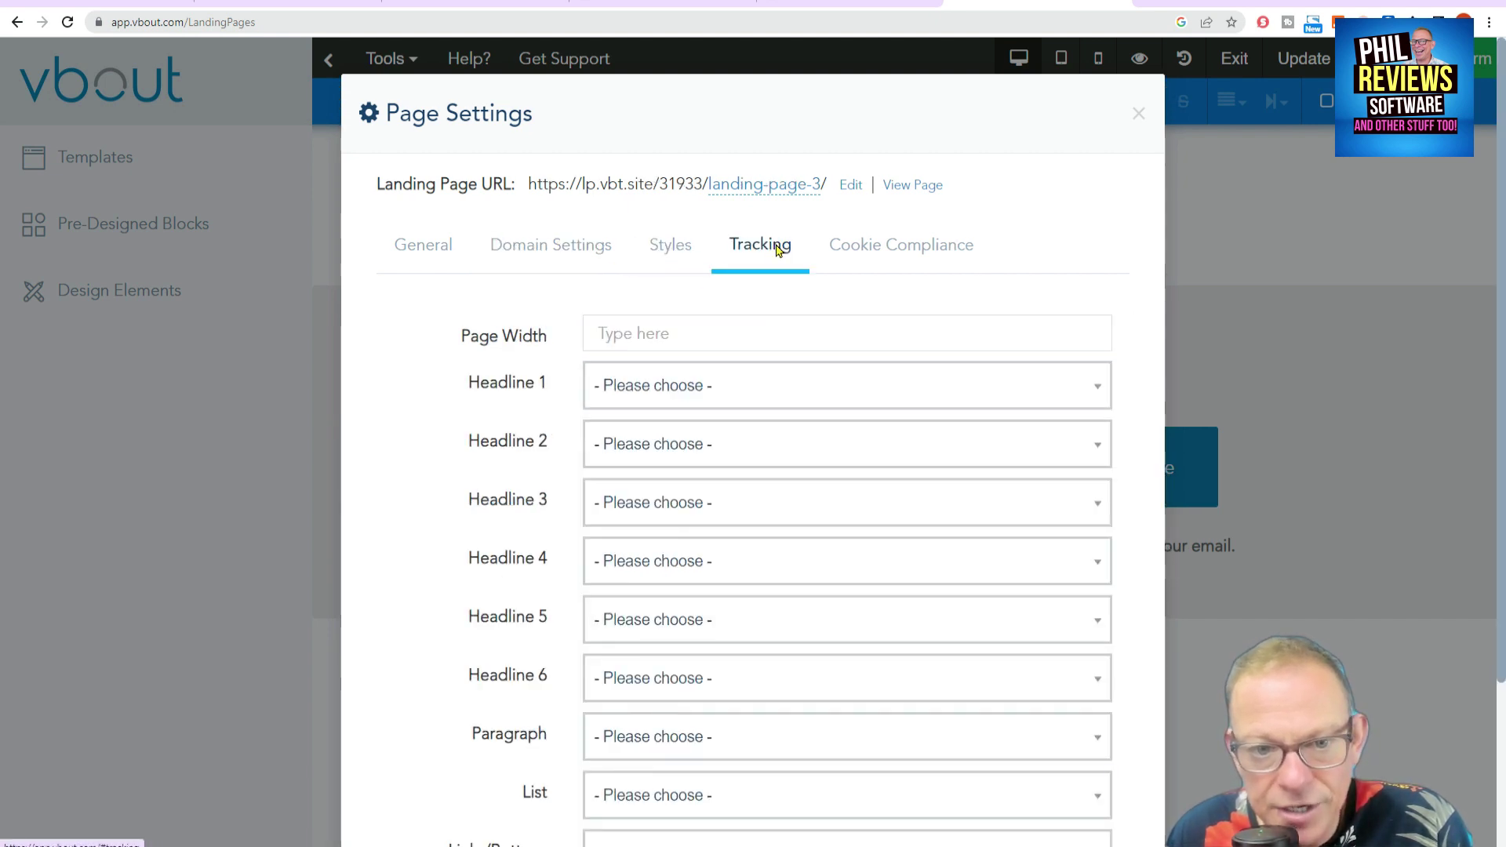
click(910, 251)
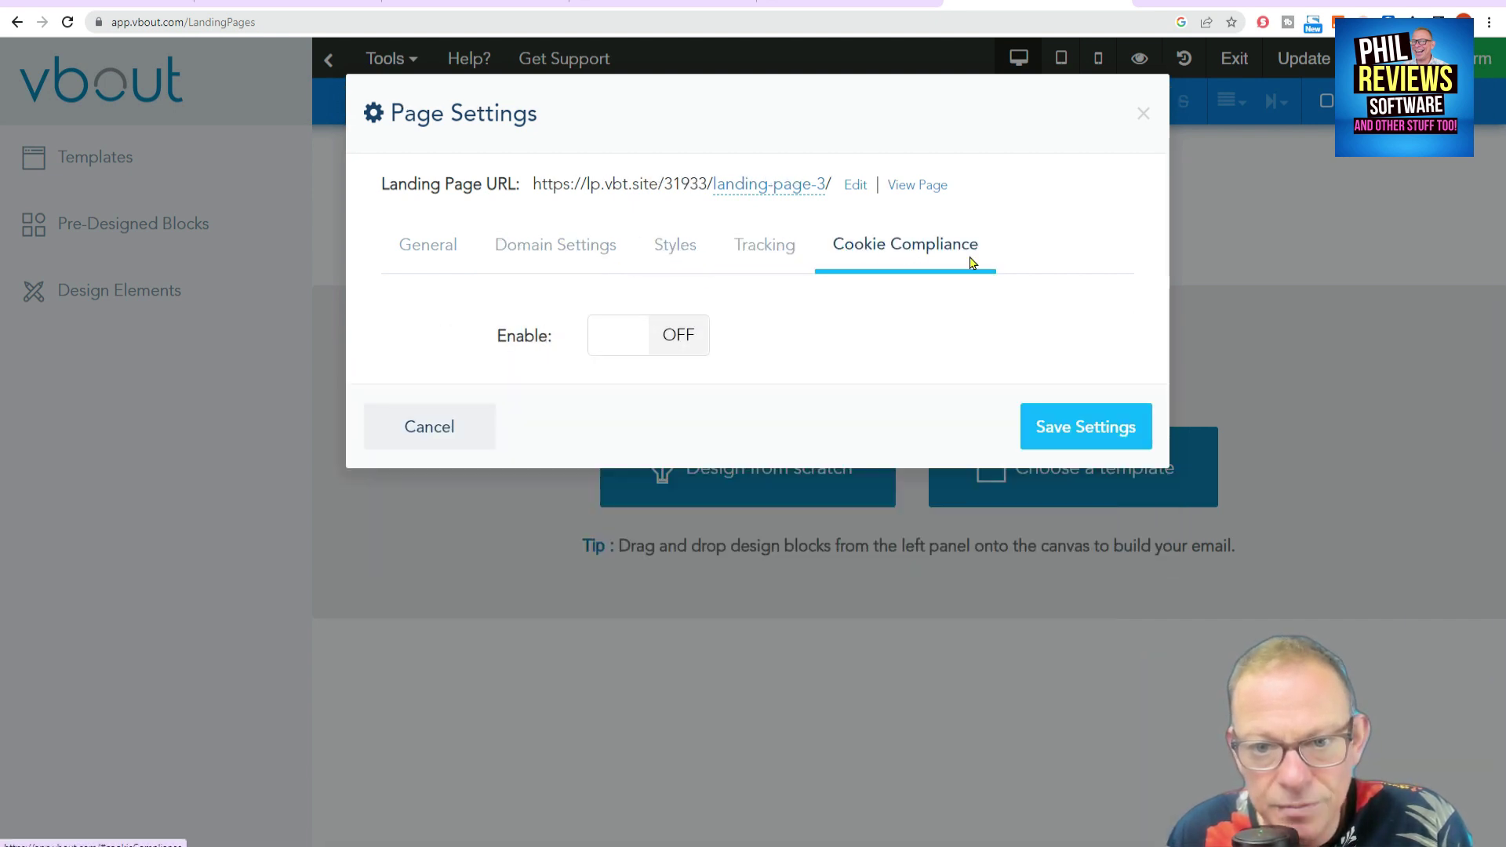
click(426, 253)
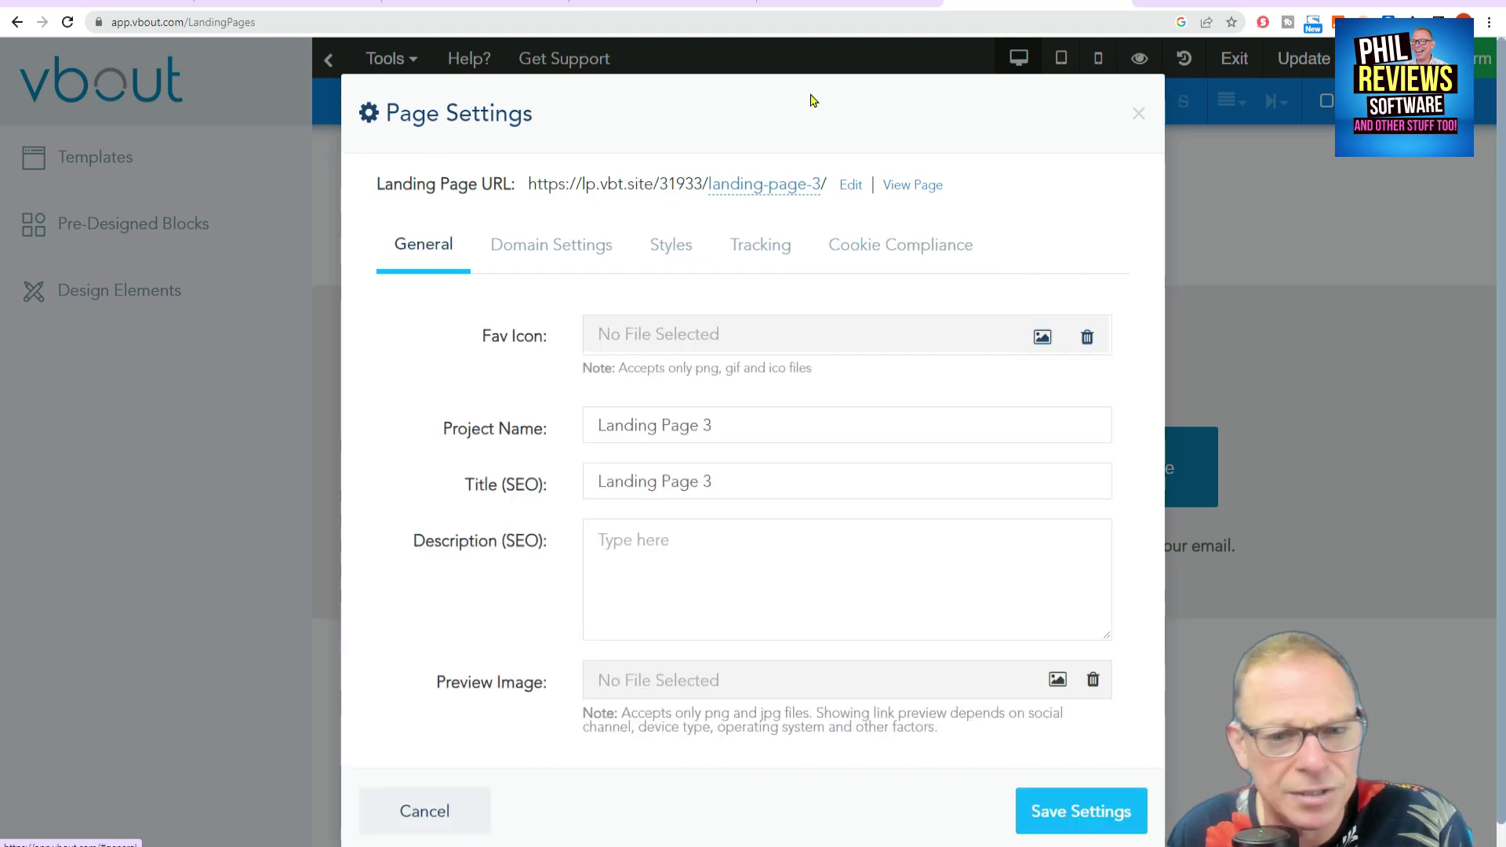
click(1140, 118)
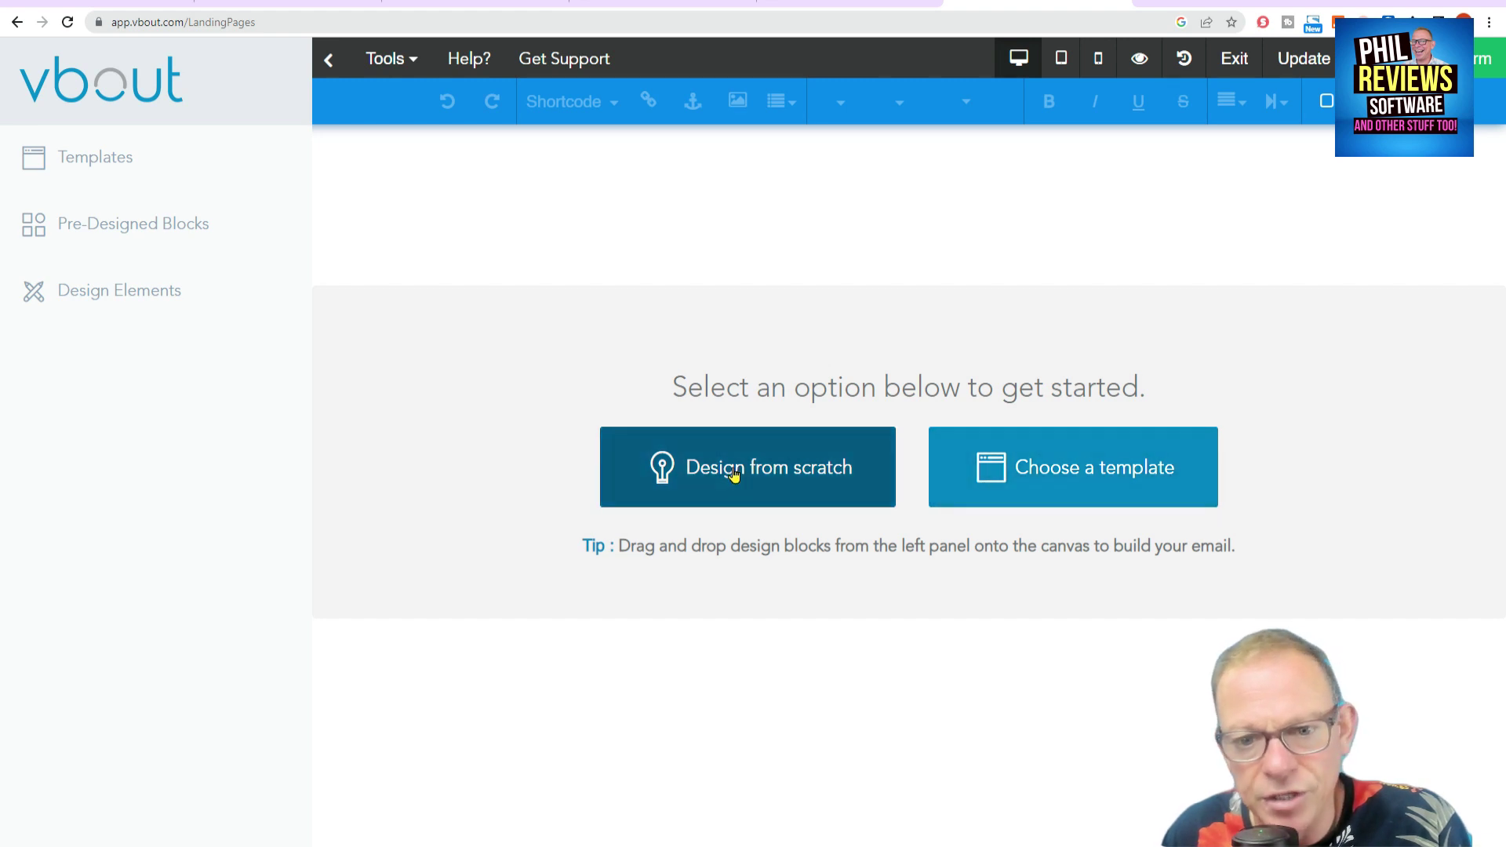
Step: Build Landing Page 3 from the yellow Online Tool template
click(1094, 486)
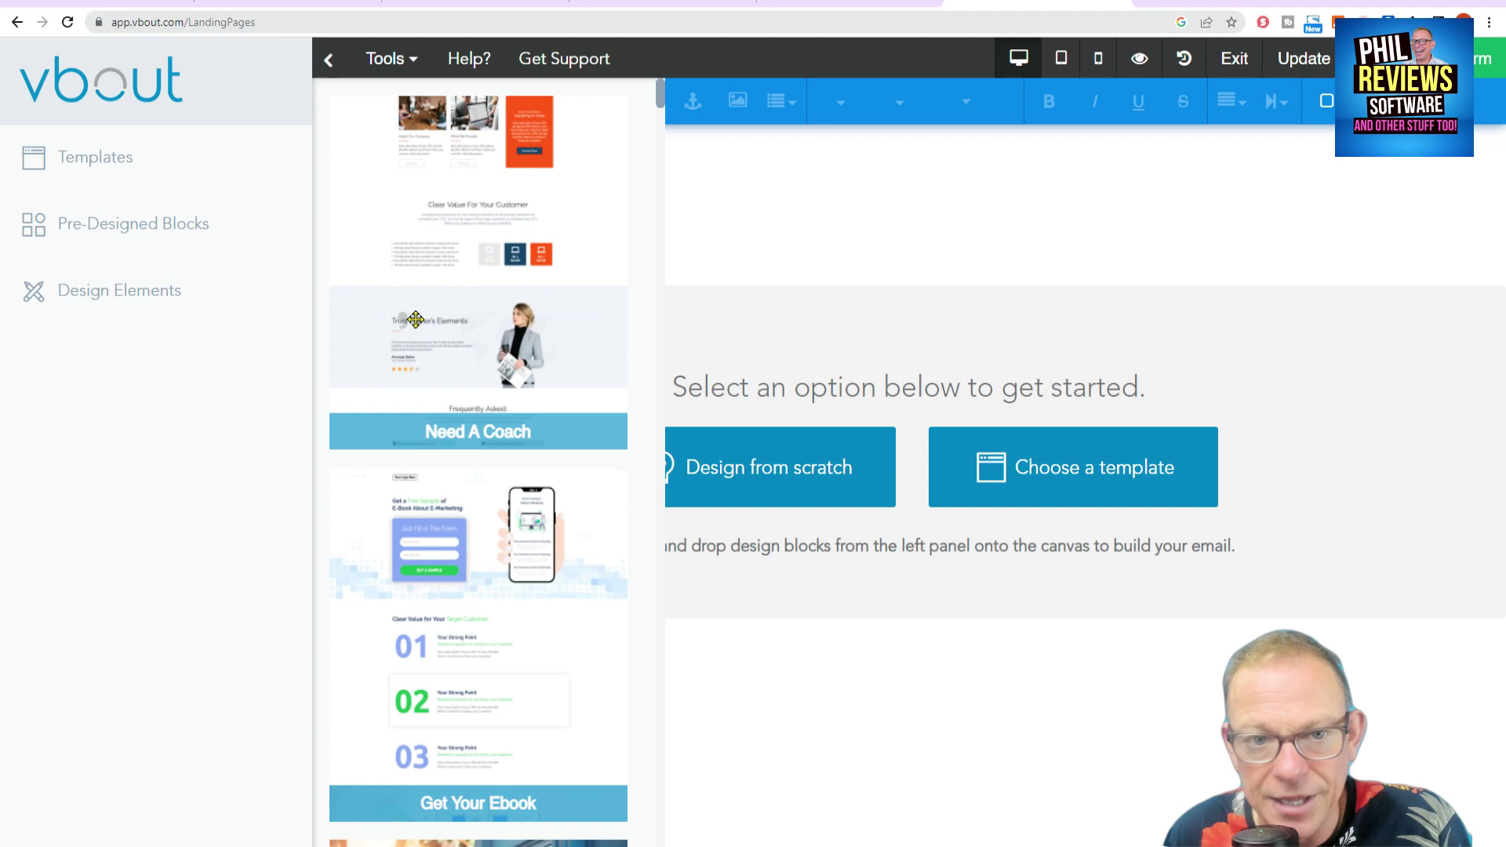
scroll(415, 319, down, 20)
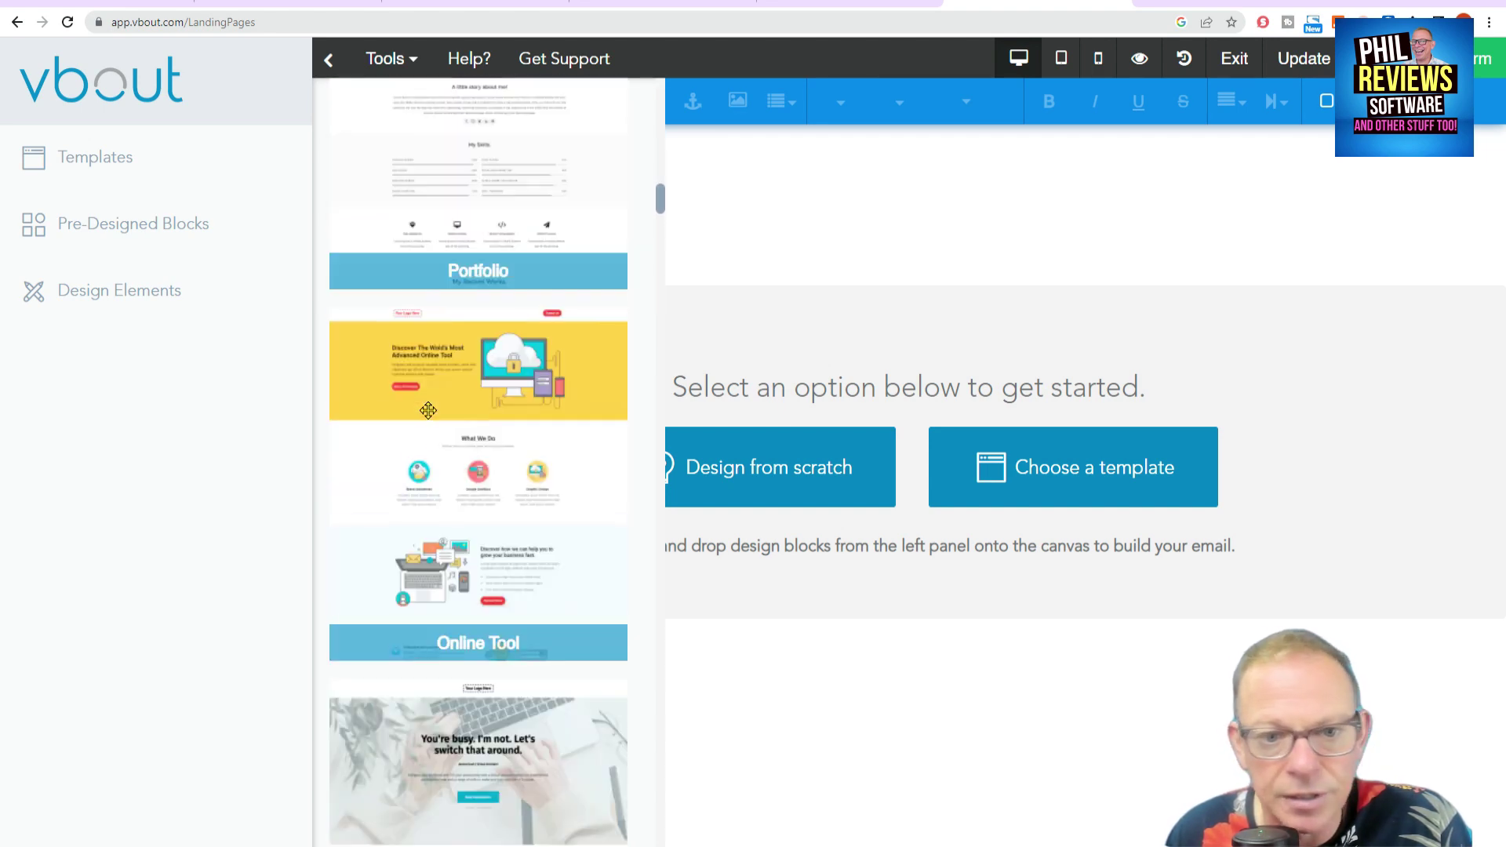
scroll(427, 410, down, 8)
scroll(460, 400, up, 7)
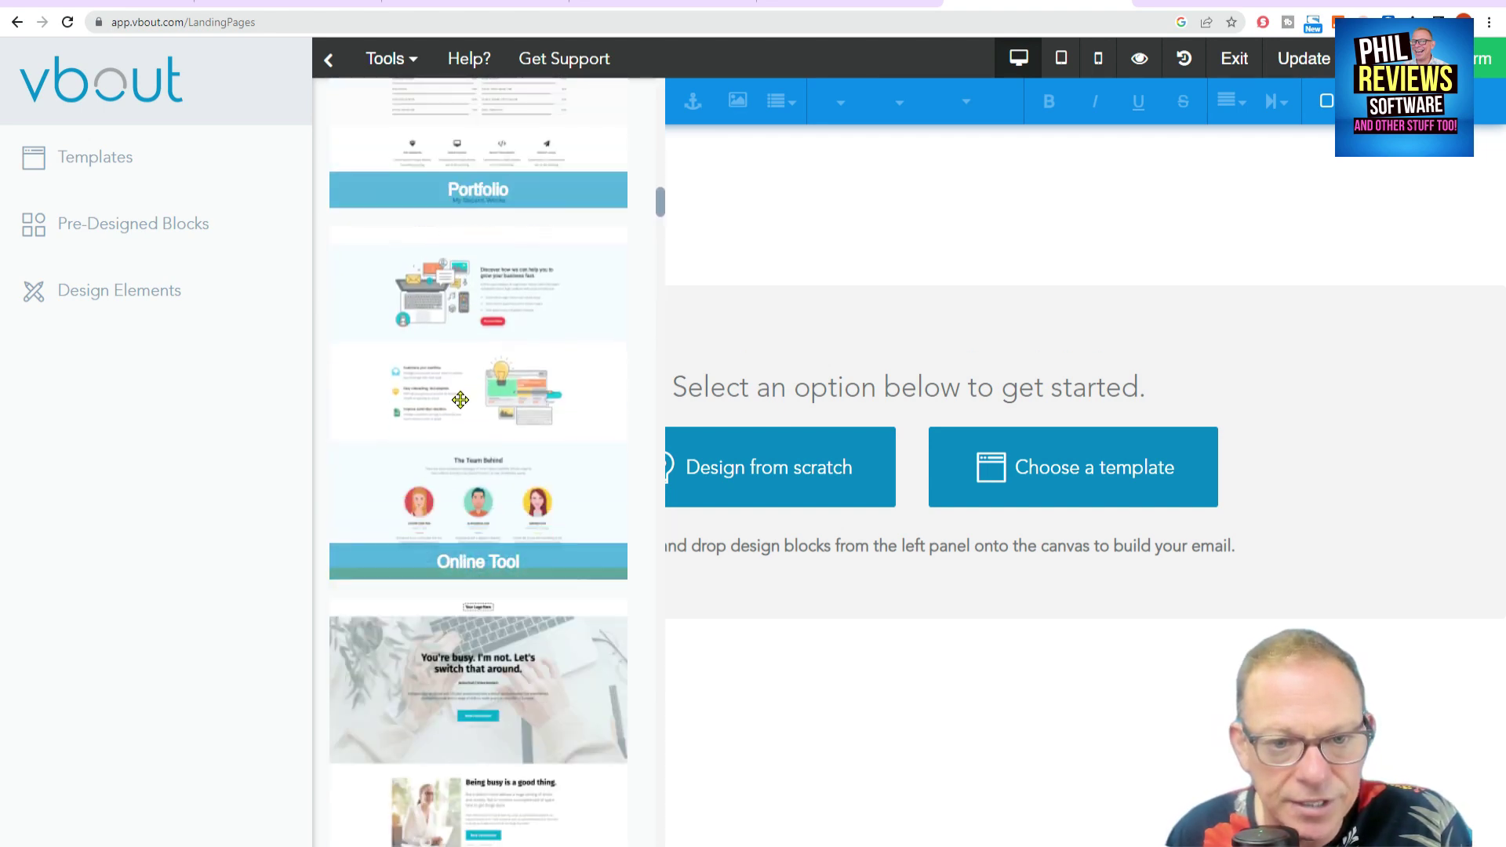
drag(460, 400, 973, 392)
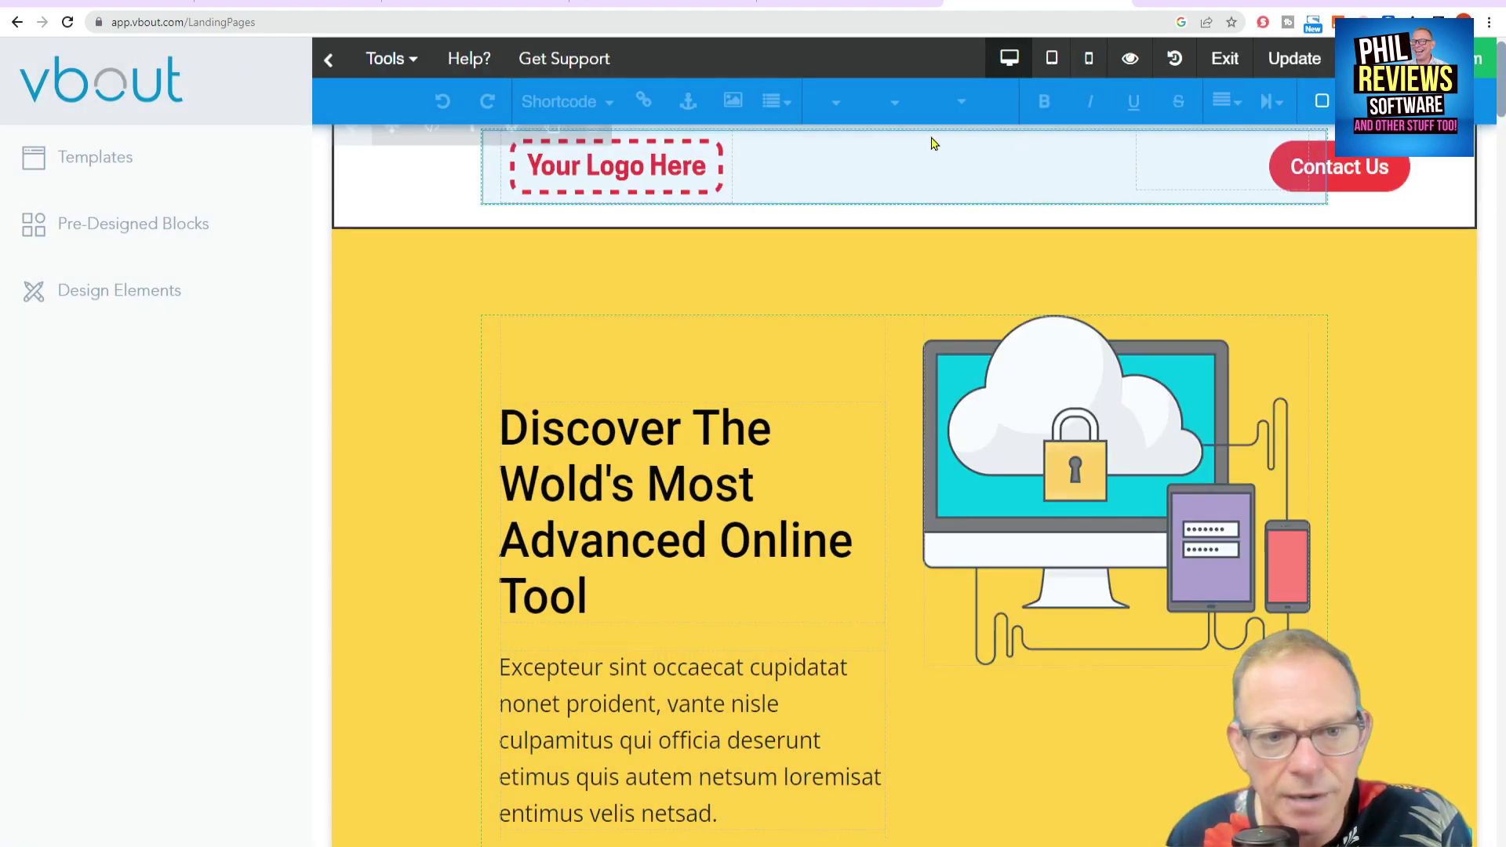
Step: Browse the Design Elements layouts and components, then exit the builder
click(121, 293)
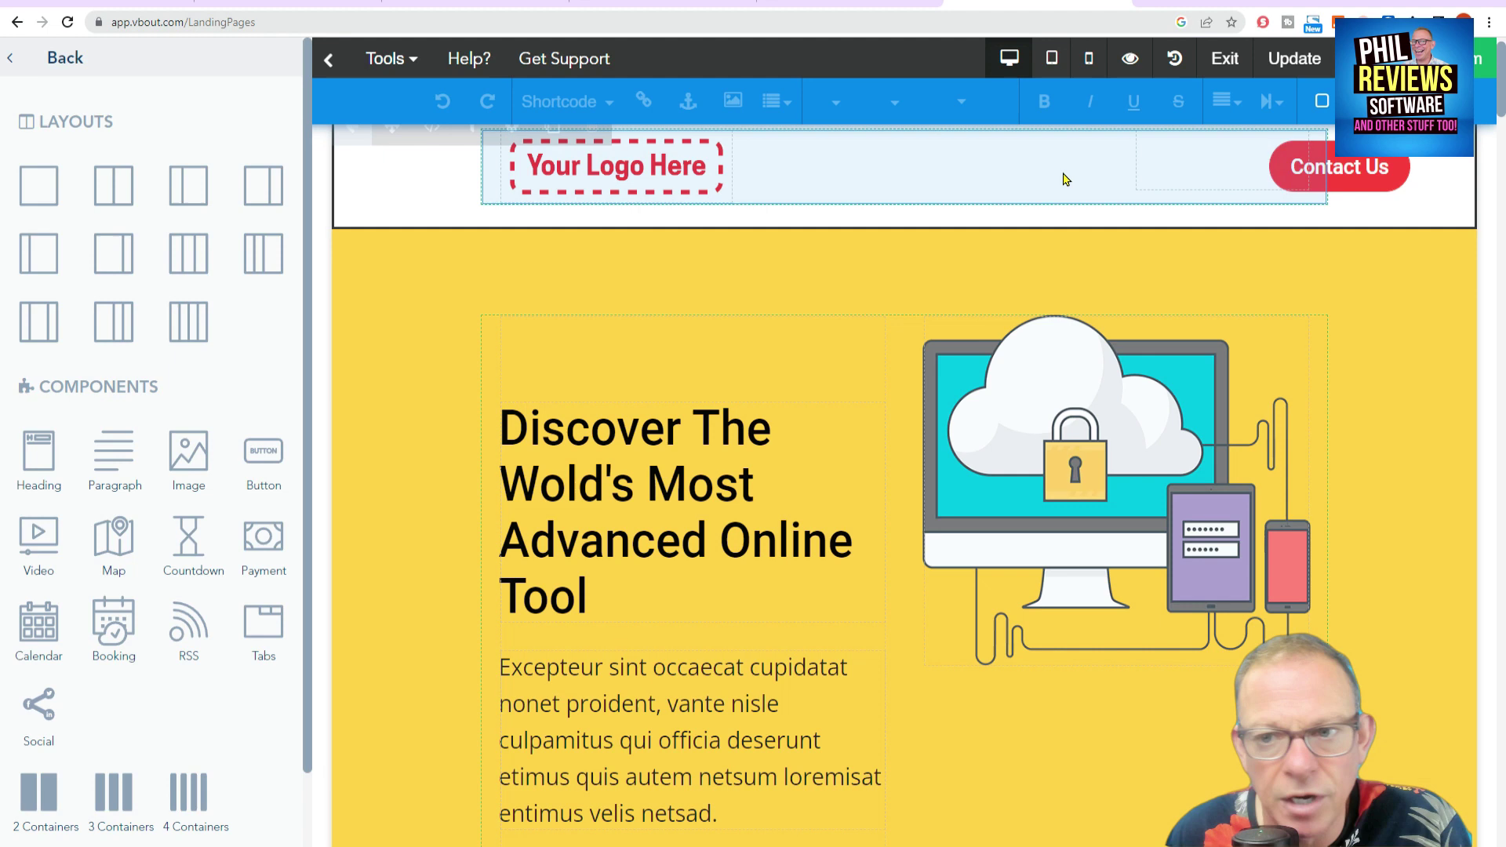
scroll(809, 419, down, 6)
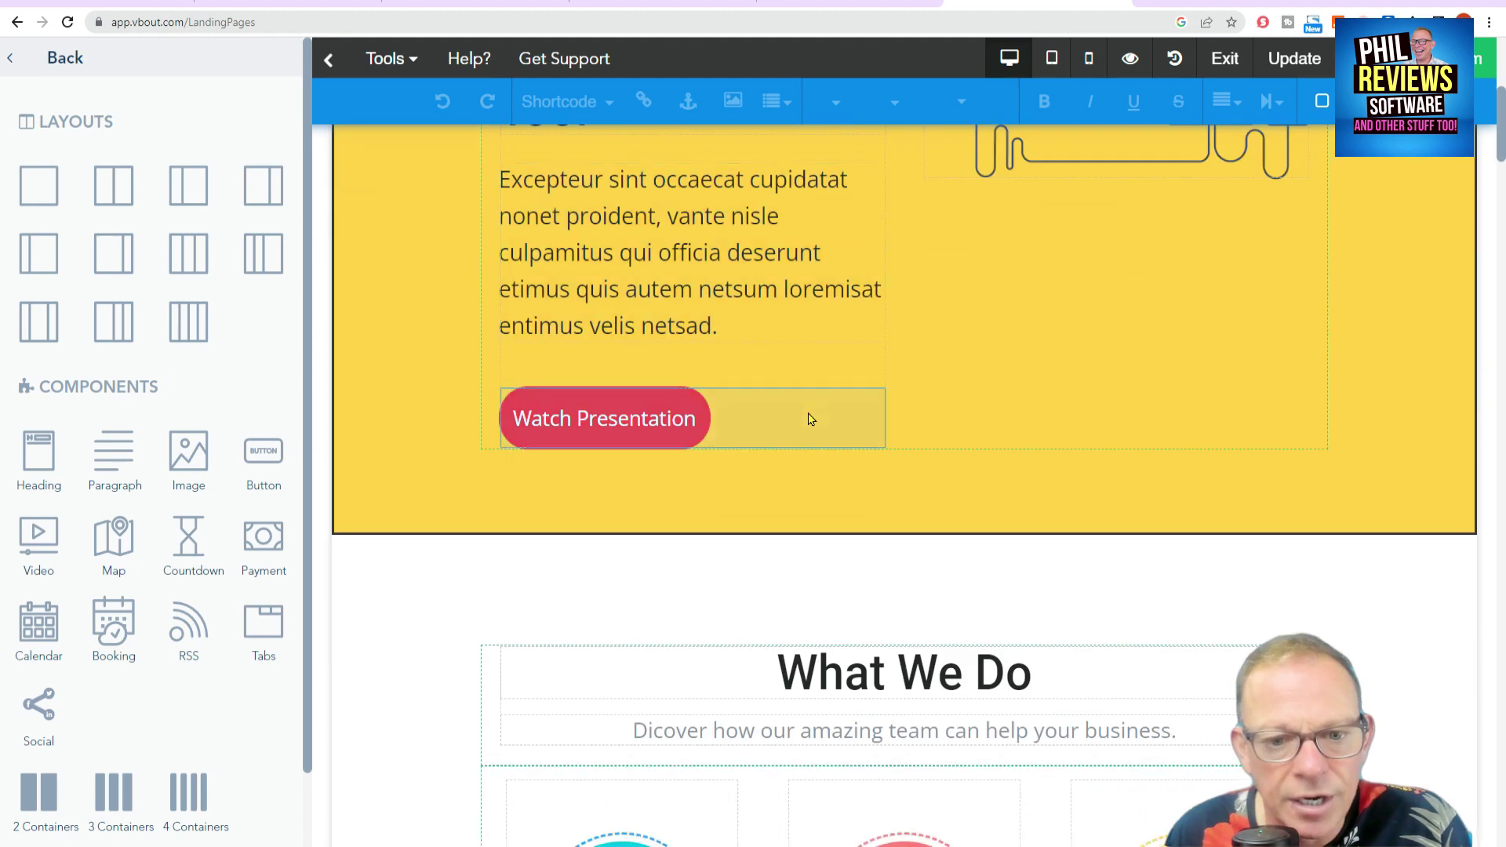
scroll(814, 431, down, 5)
scroll(816, 444, up, 12)
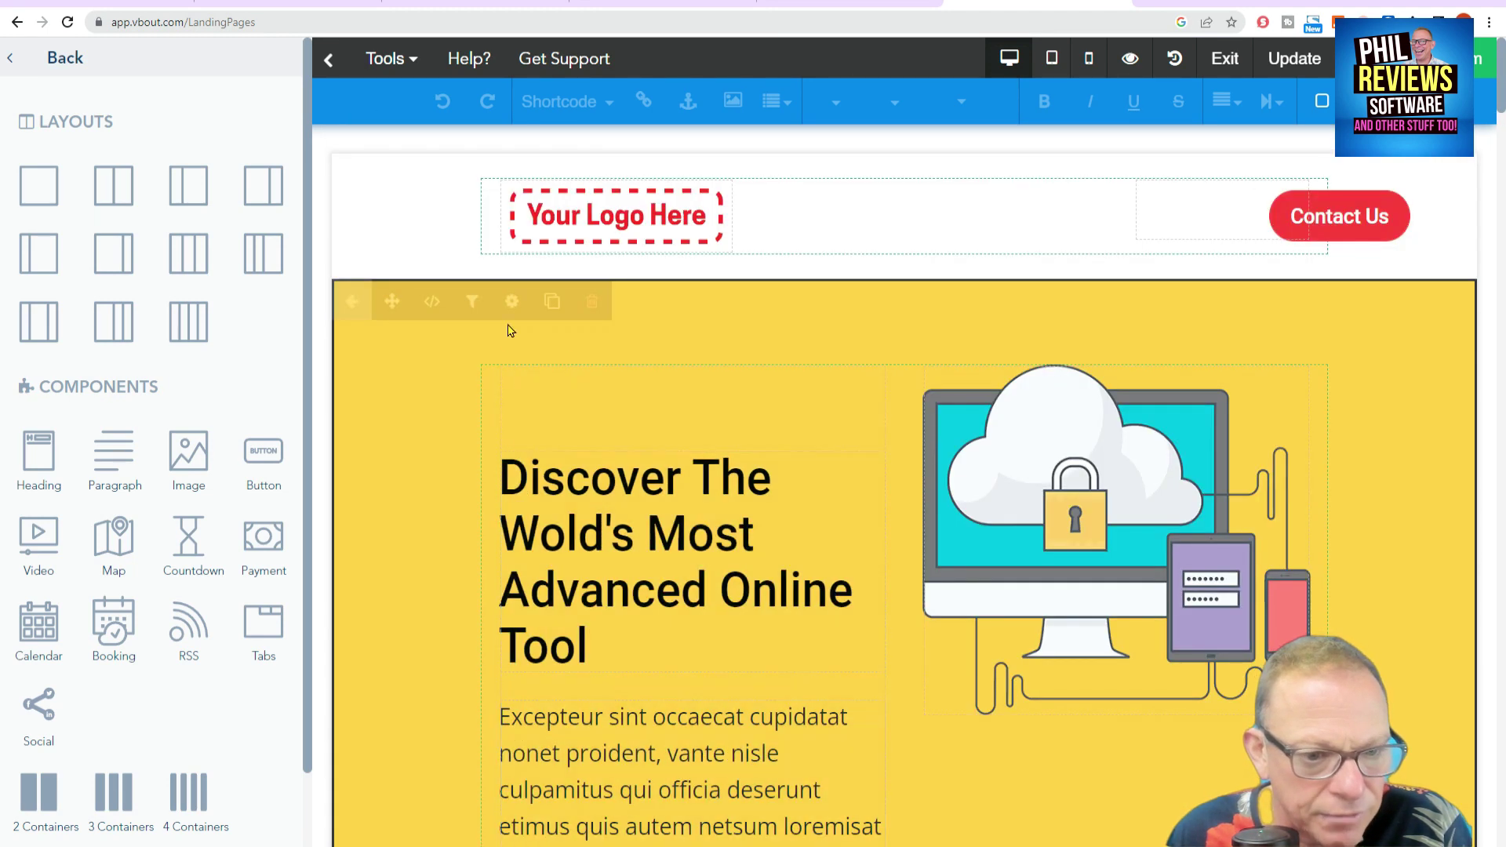
click(1202, 53)
Step: Confirm the exit, then create Landing Page 4 with default settings and design it from scratch
click(997, 177)
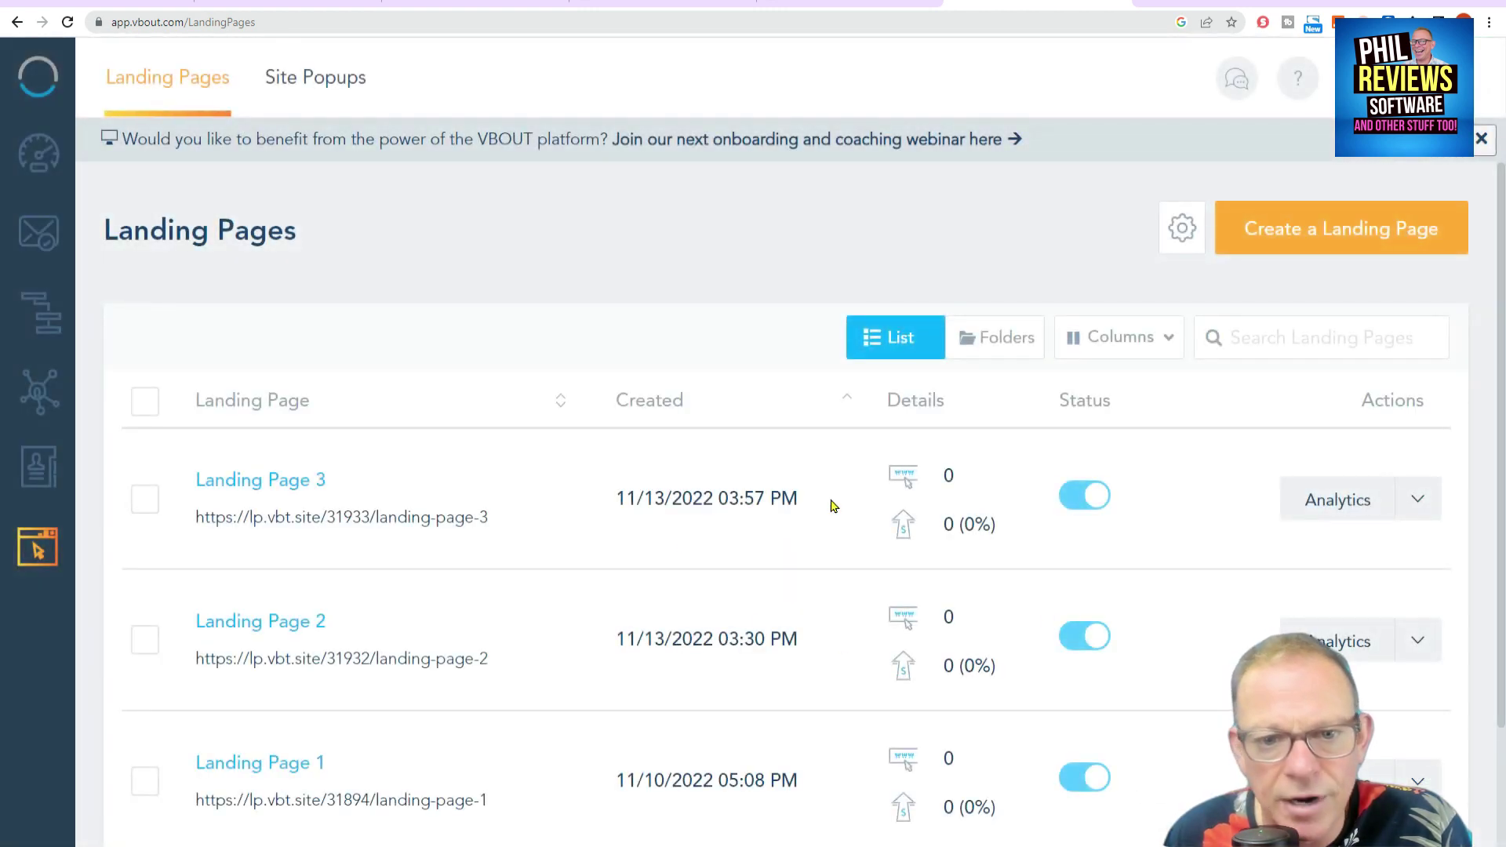
click(1271, 231)
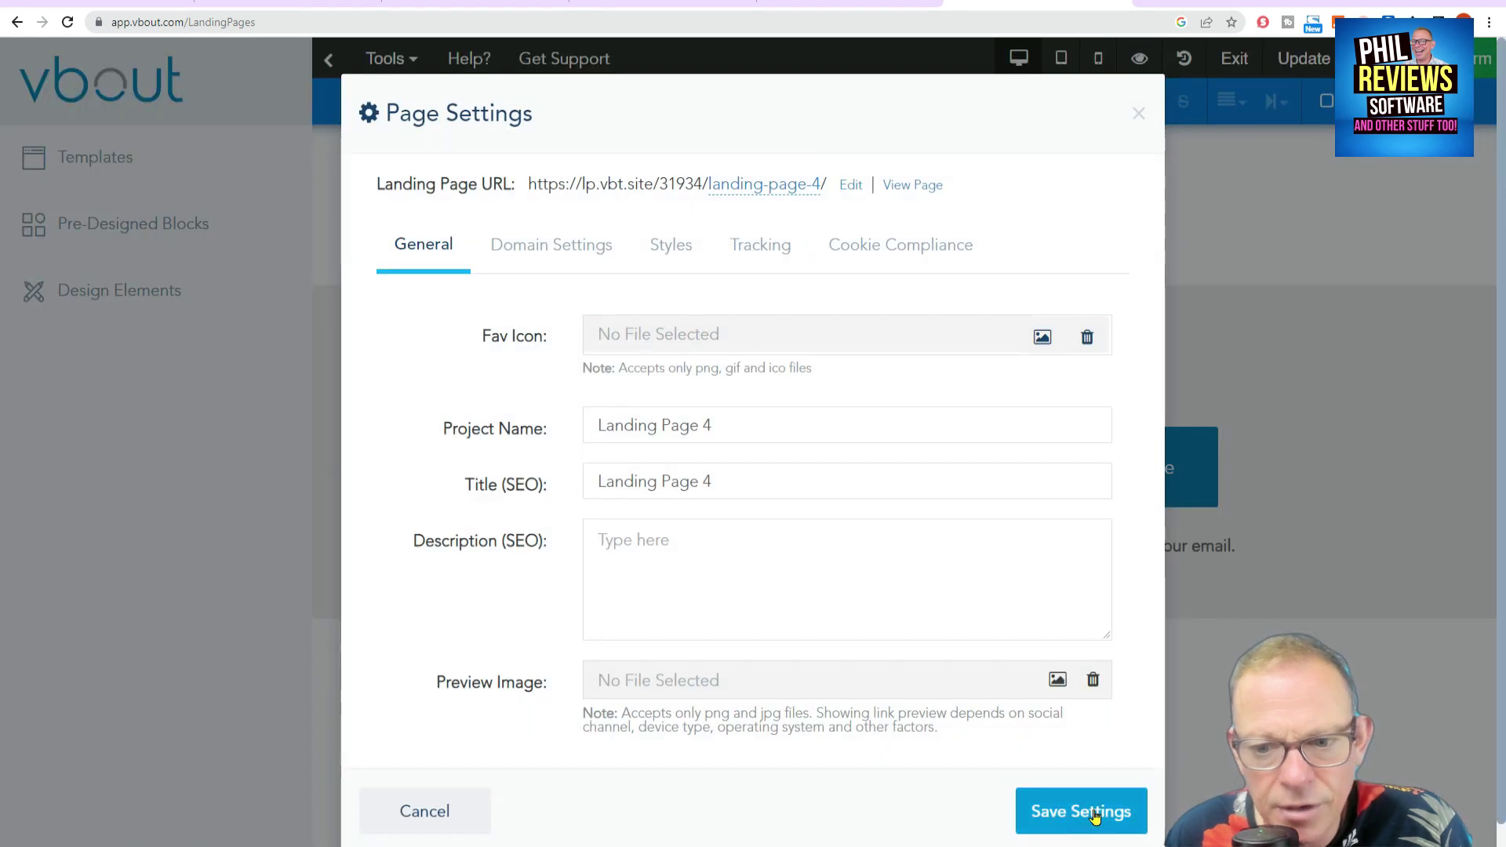
click(1095, 815)
click(737, 495)
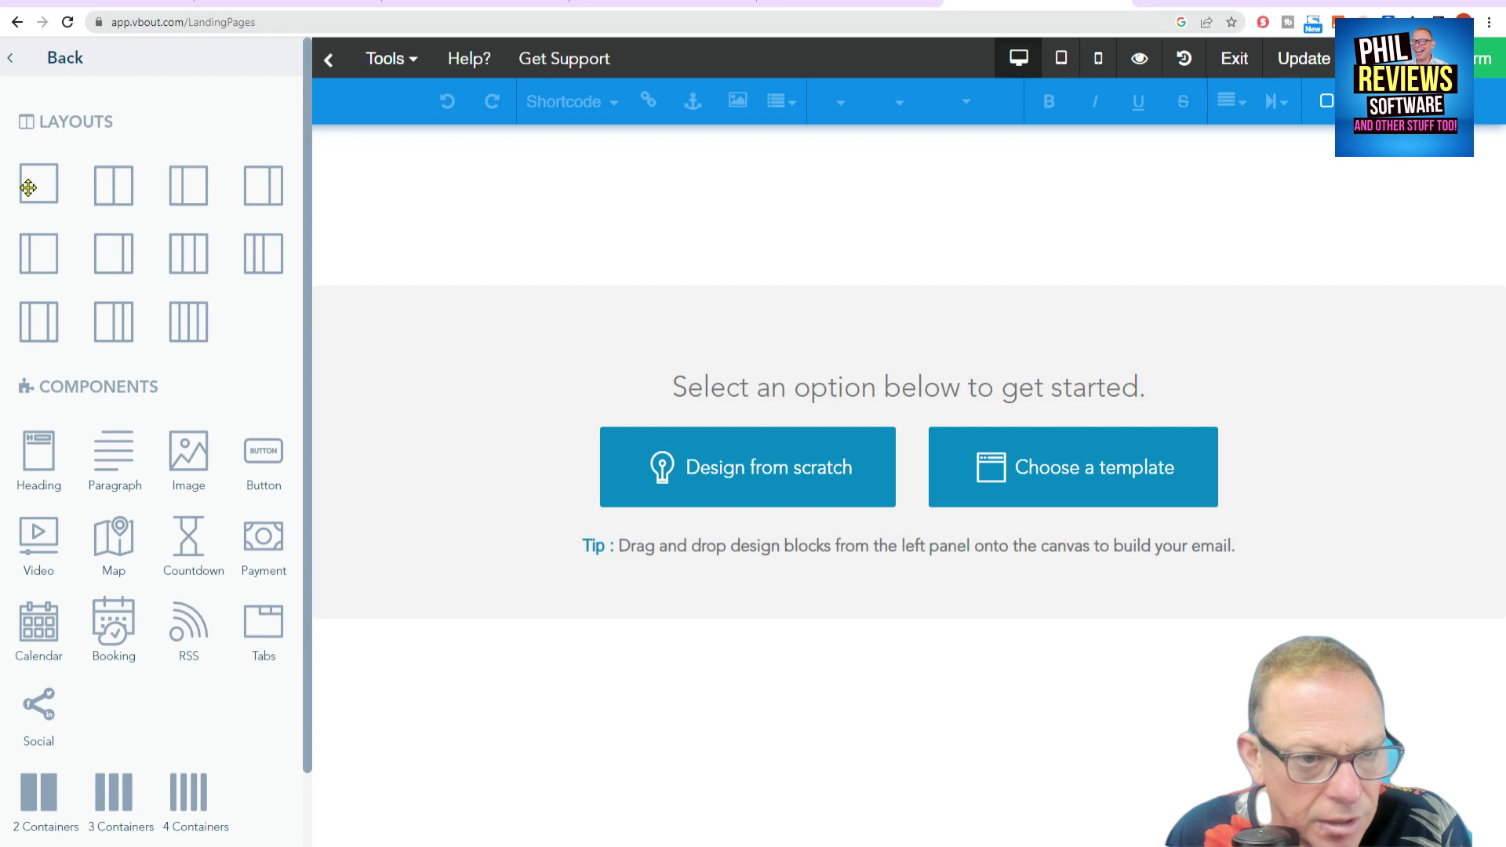
Step: Add a one-column section with a Heading, view the shortcodes, then exit without saving changes
drag(35, 187, 796, 323)
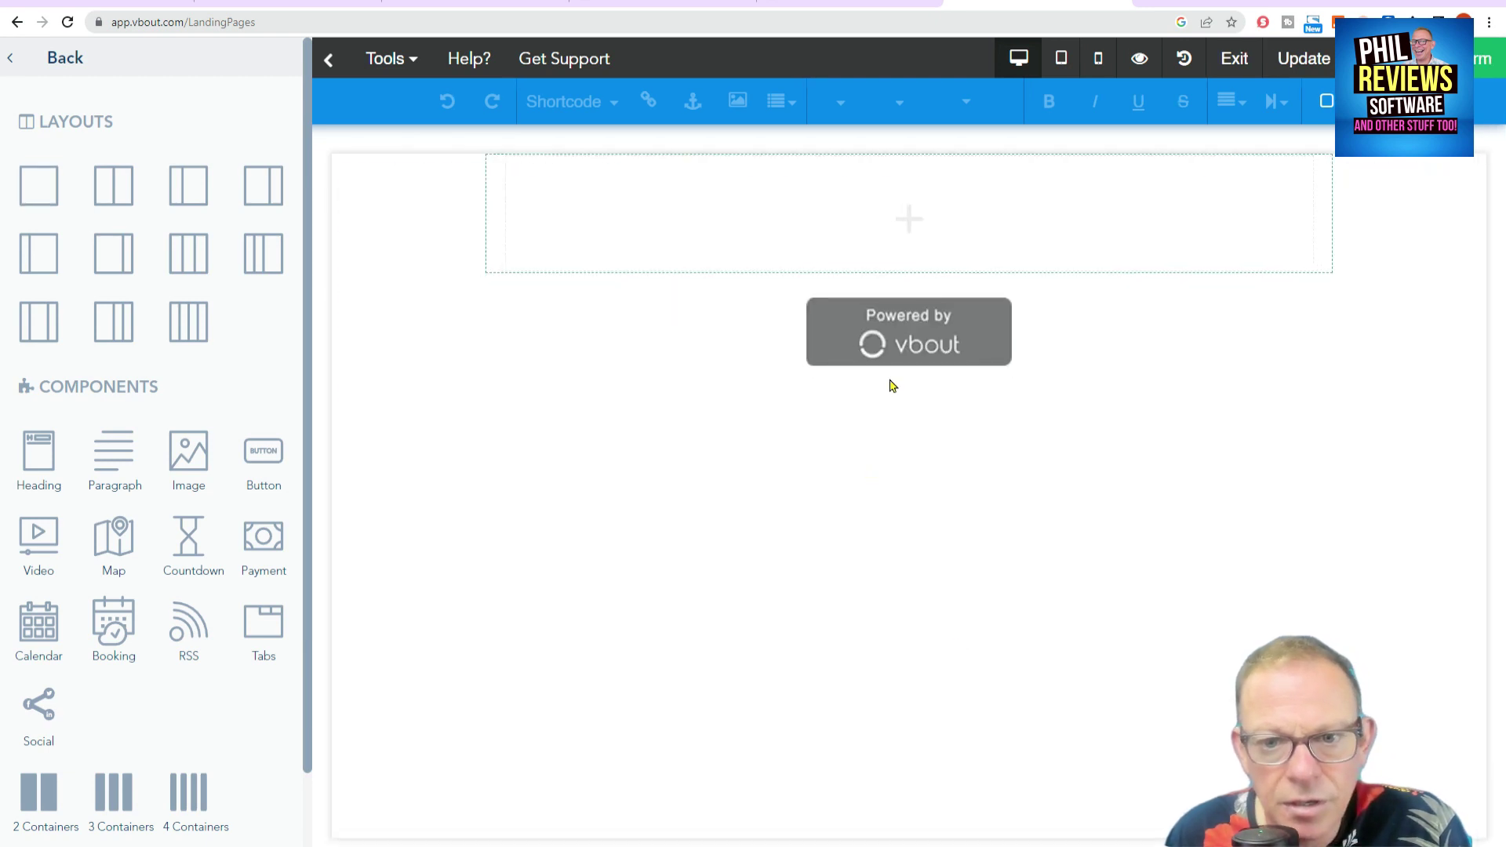
drag(26, 474, 810, 350)
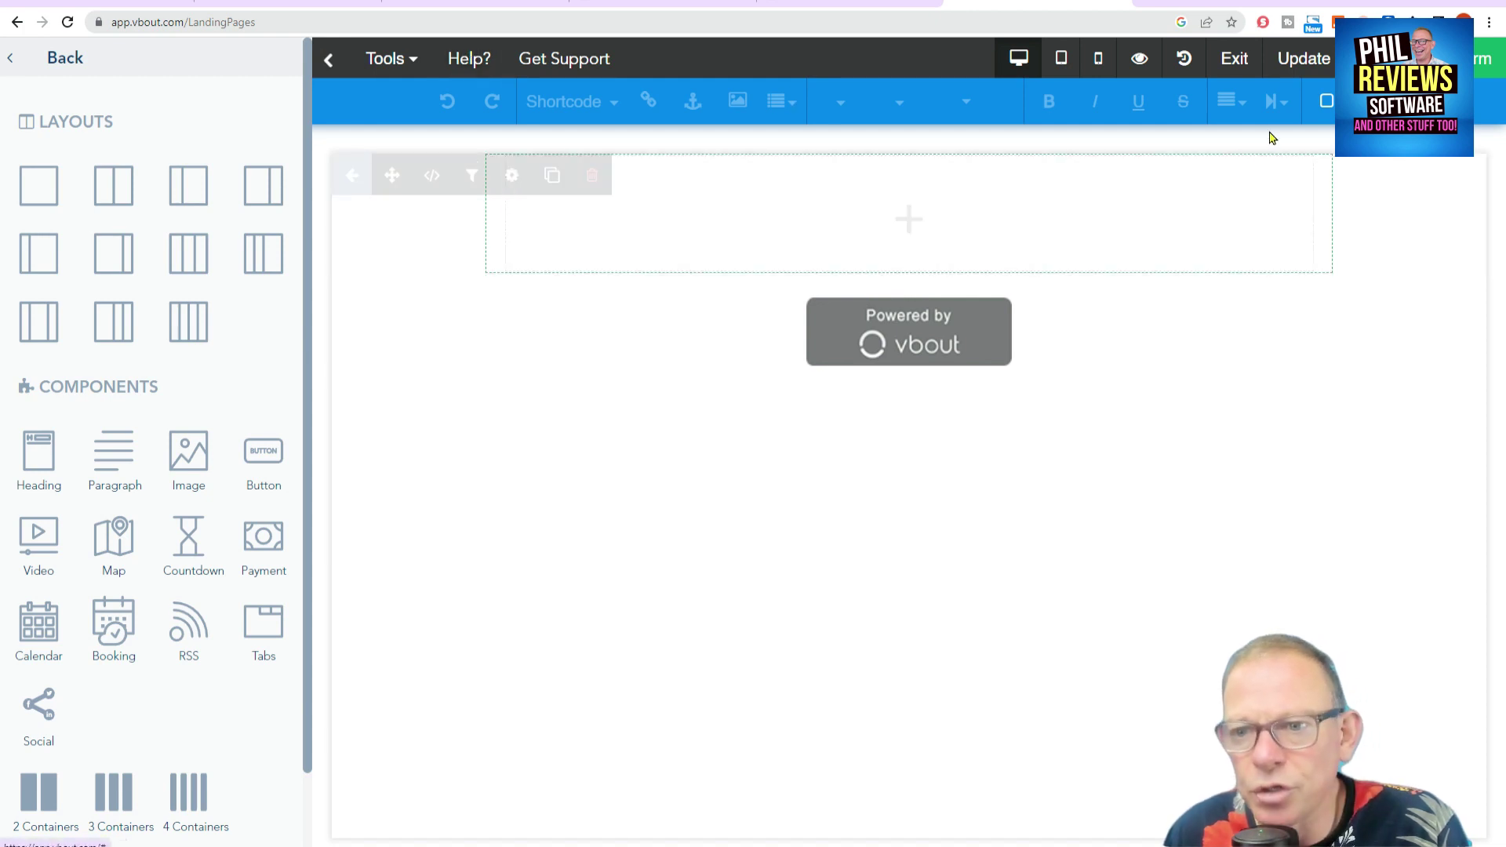
click(590, 104)
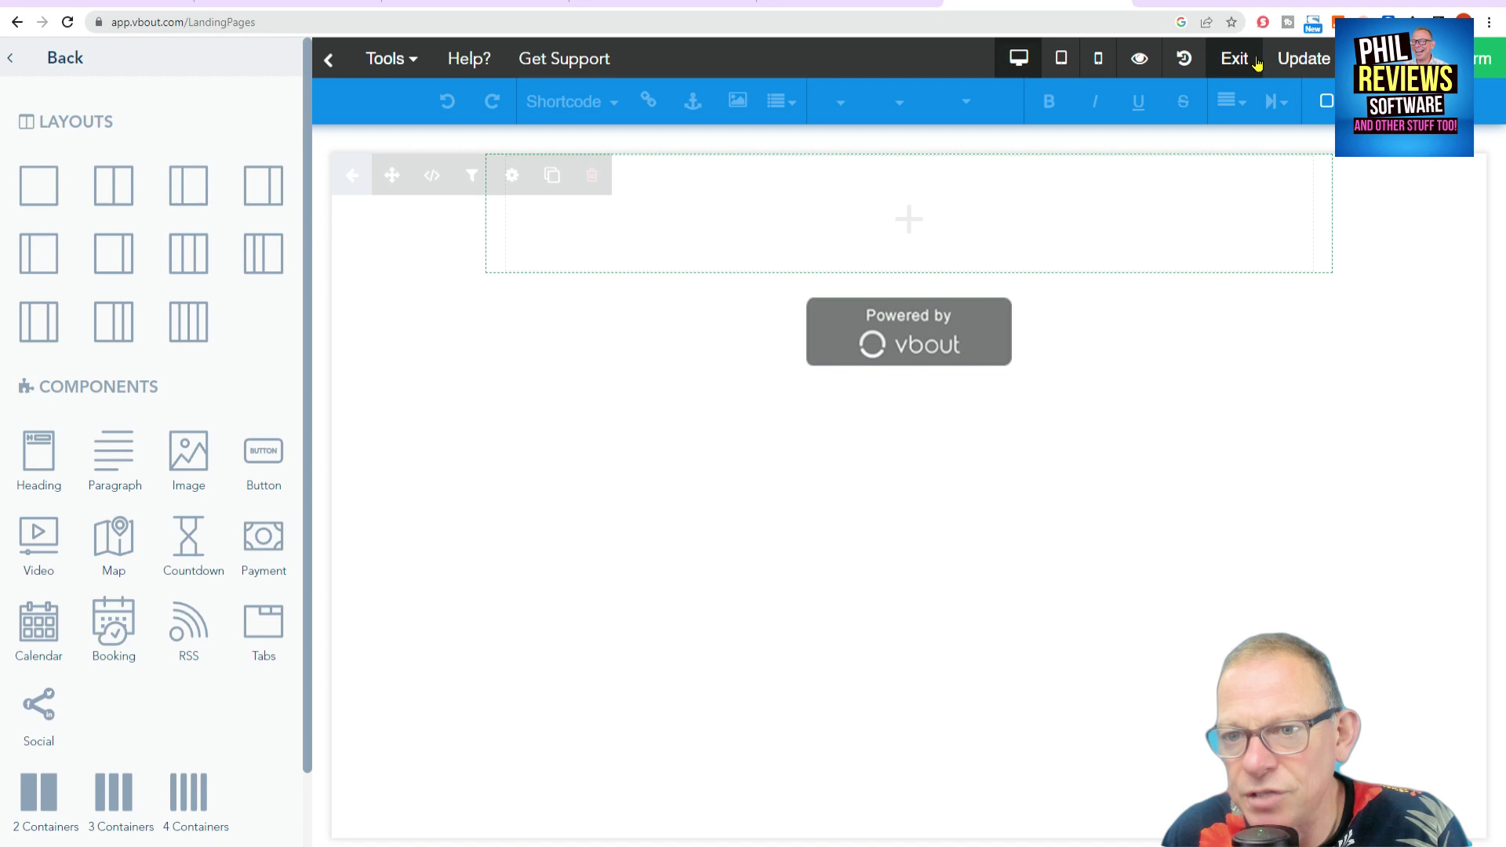
click(1234, 70)
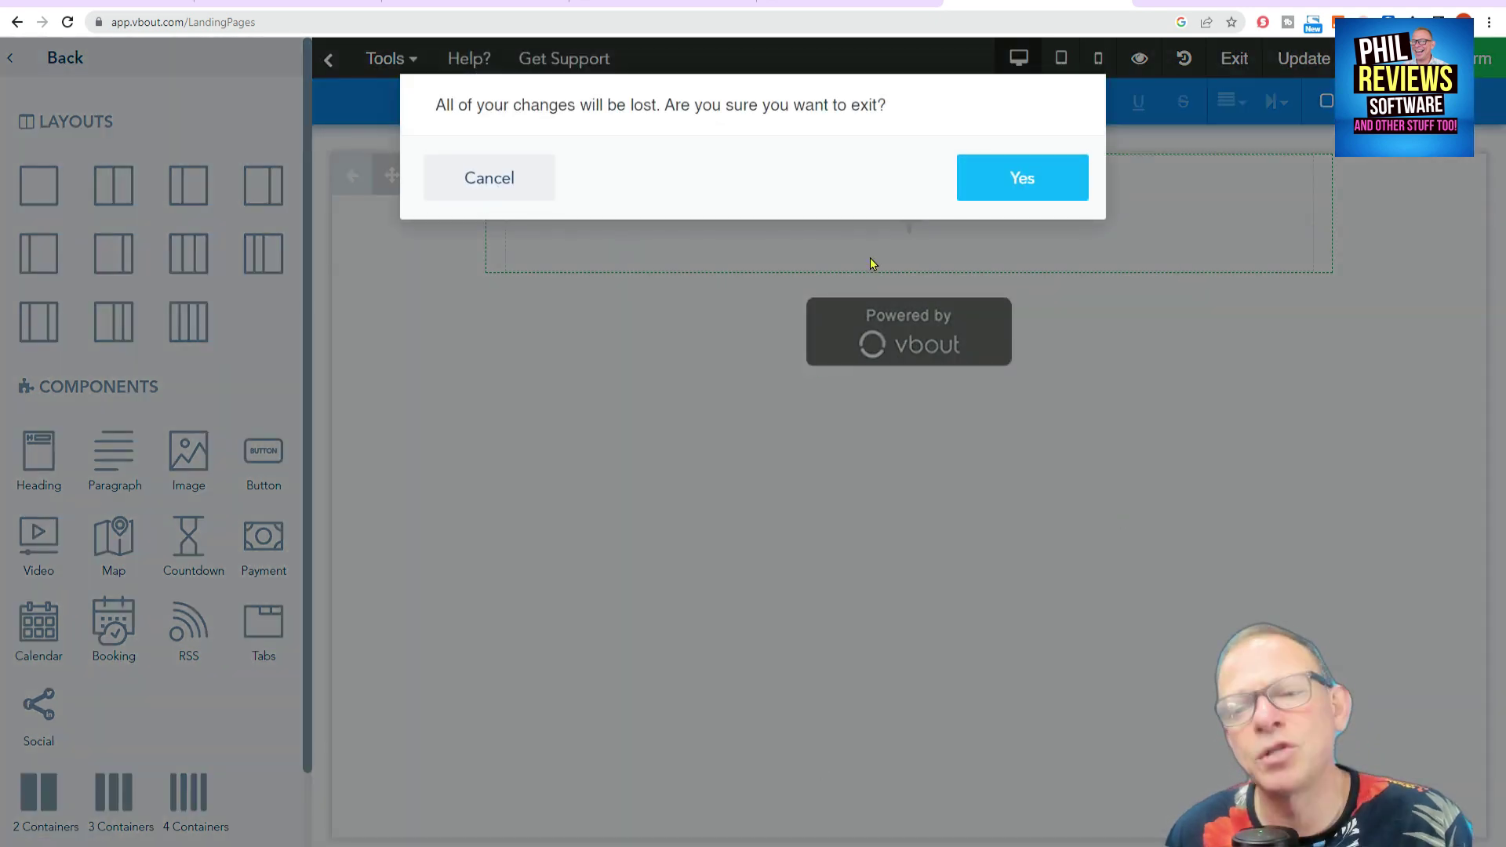
click(1062, 172)
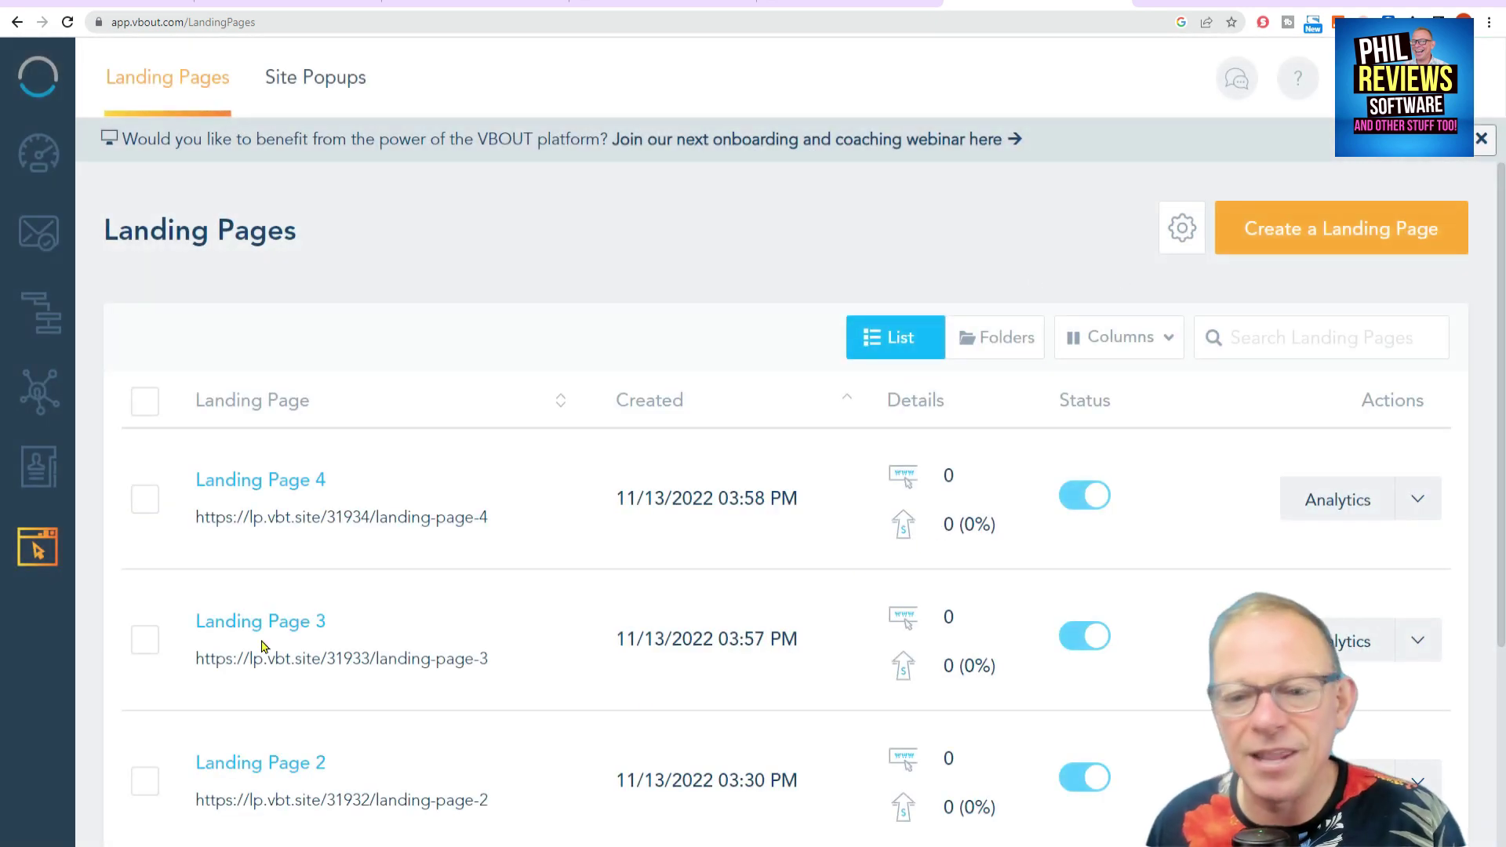